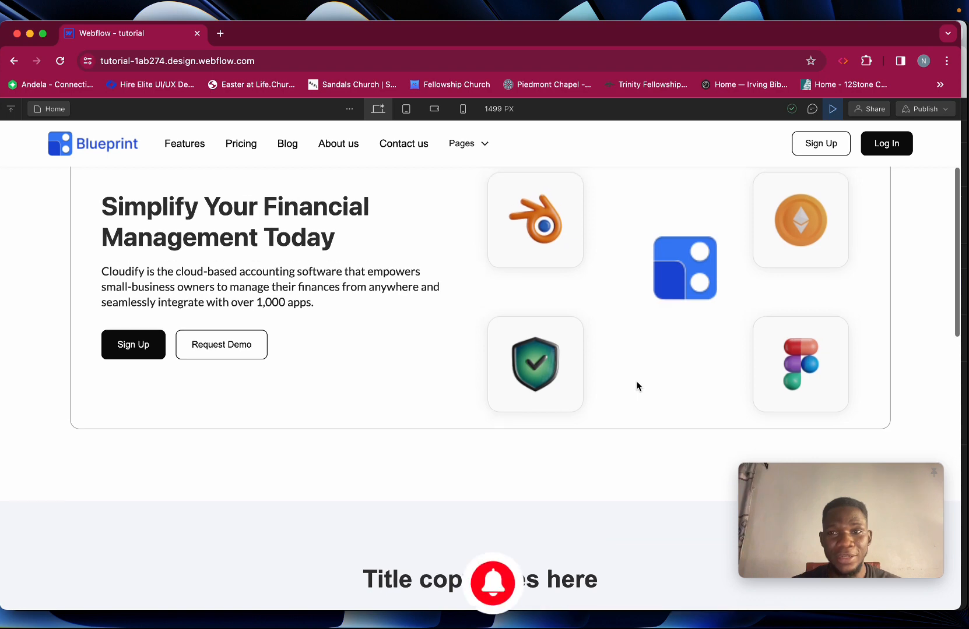
Look over the call-to-action section with its icon columns in the page preview, and return to the design view
scroll(637, 386, up, 3)
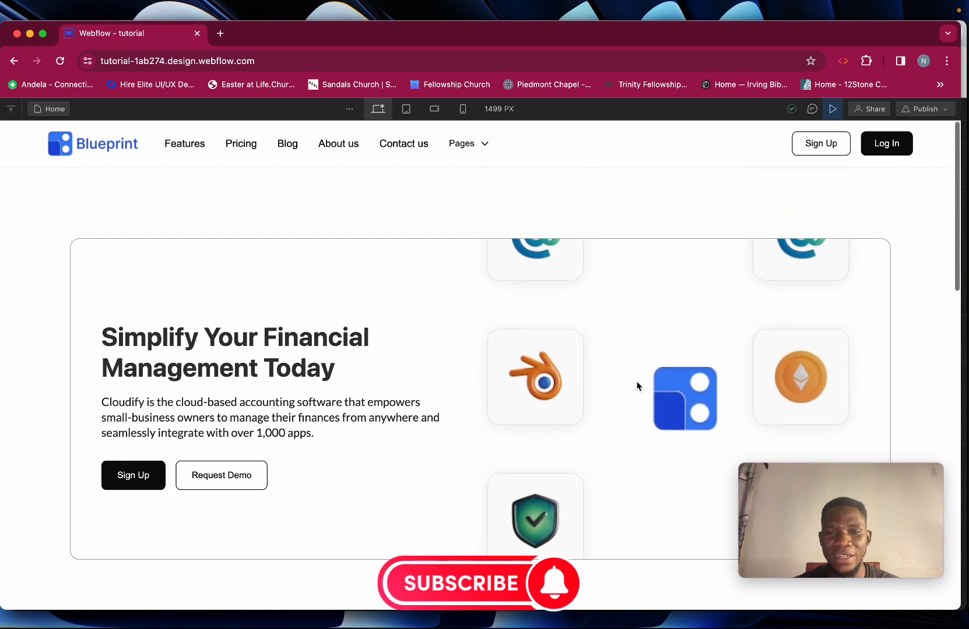
scroll(637, 386, down, 2)
scroll(637, 386, down, 4)
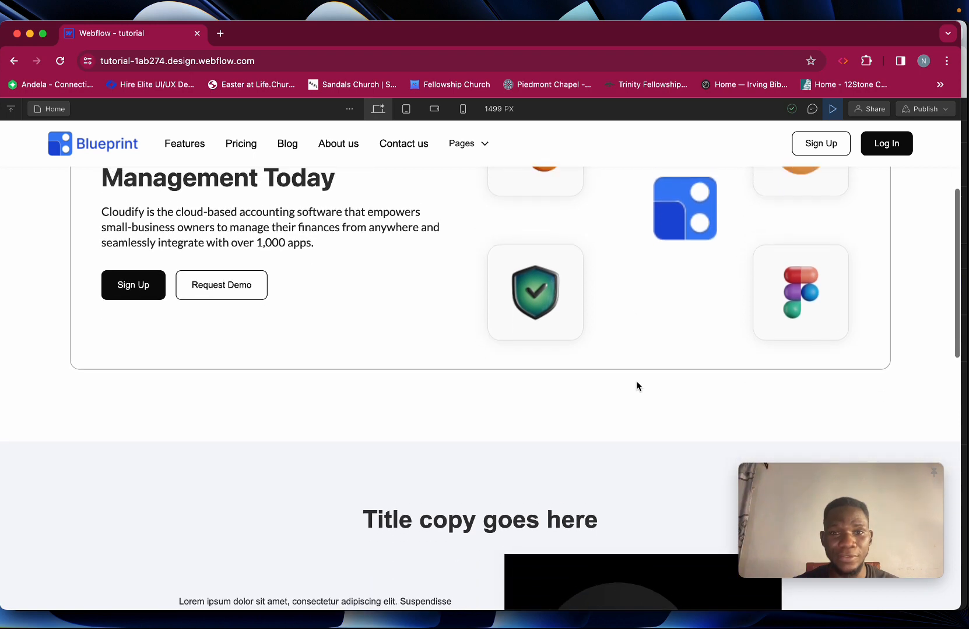
scroll(637, 387, up, 4)
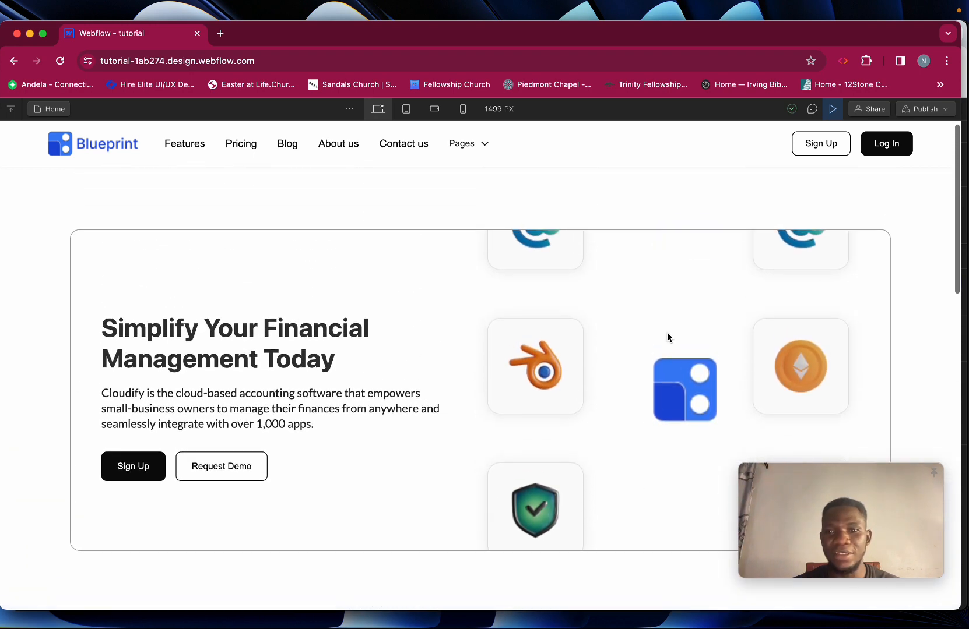
click(832, 109)
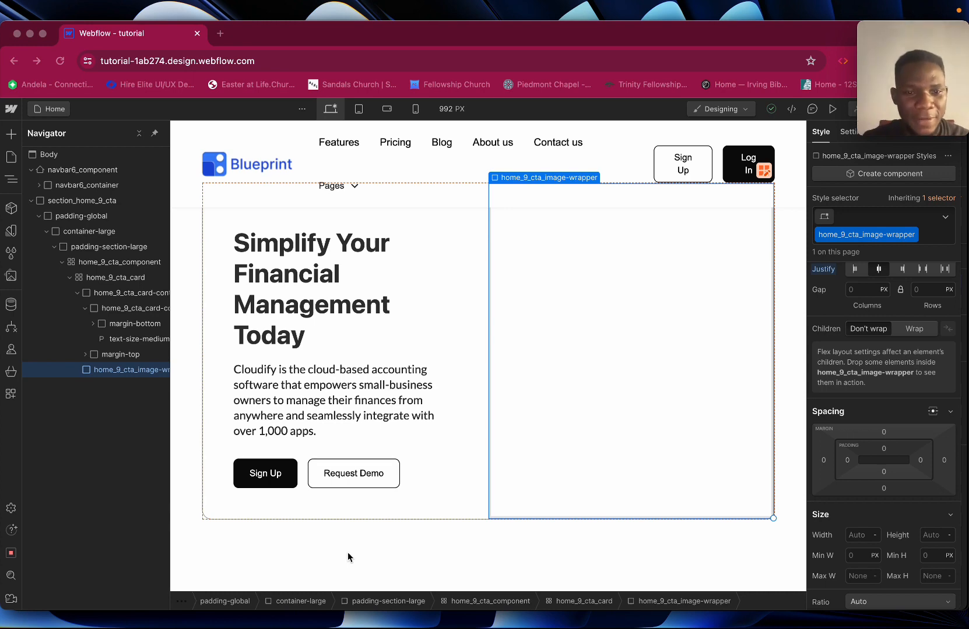
Switch to Figma and find the "Simplify Your Financial Management Today" section in the cloudify finance website file, leaving Dev Mode
mouse_move(350, 613)
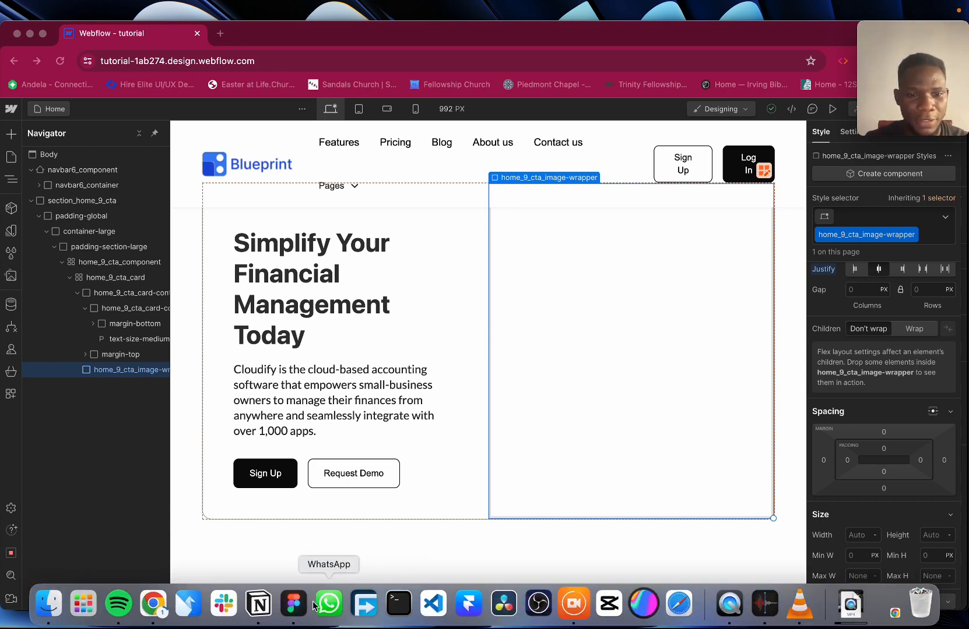
click(294, 604)
scroll(477, 256, up, 10)
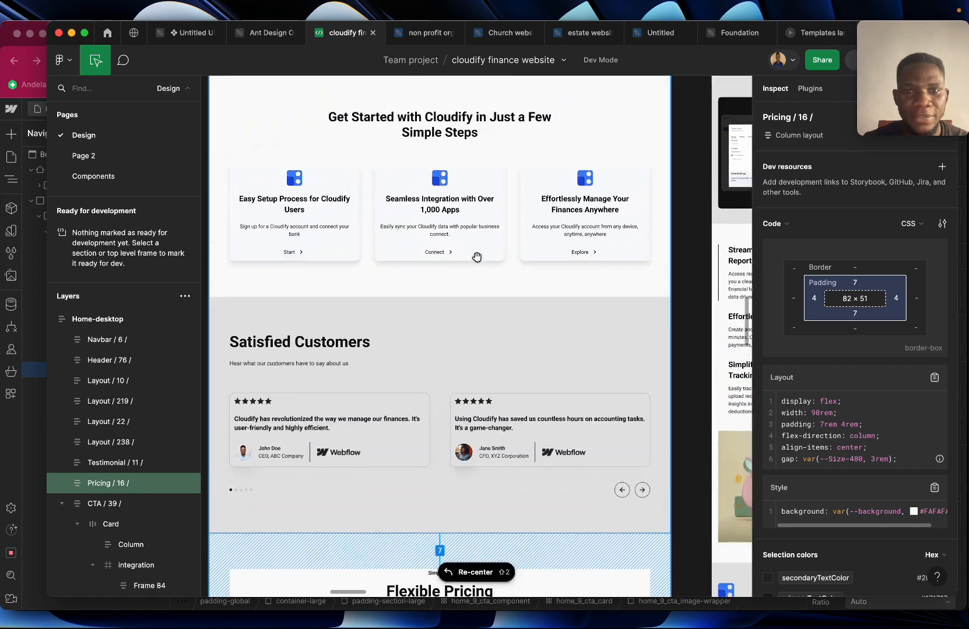
scroll(476, 257, up, 5)
scroll(476, 256, right, 10)
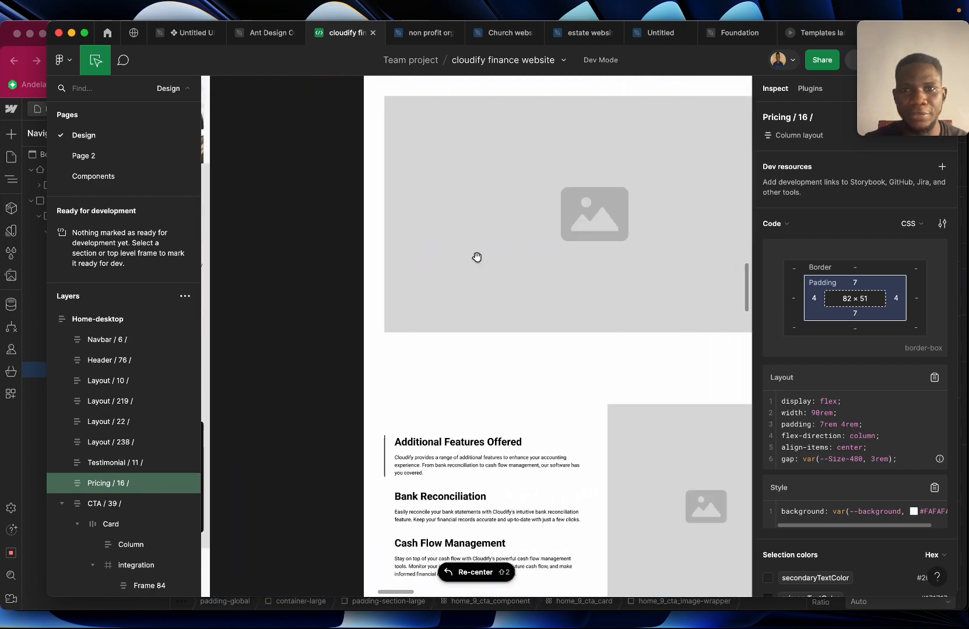
scroll(477, 257, left, 10)
scroll(477, 256, down, 15)
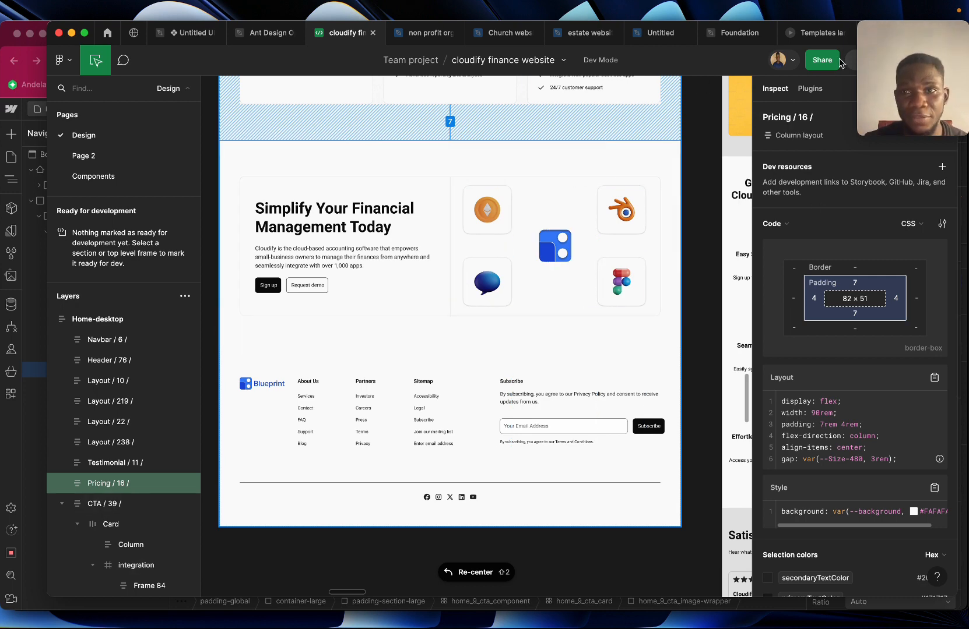
key(shift+d)
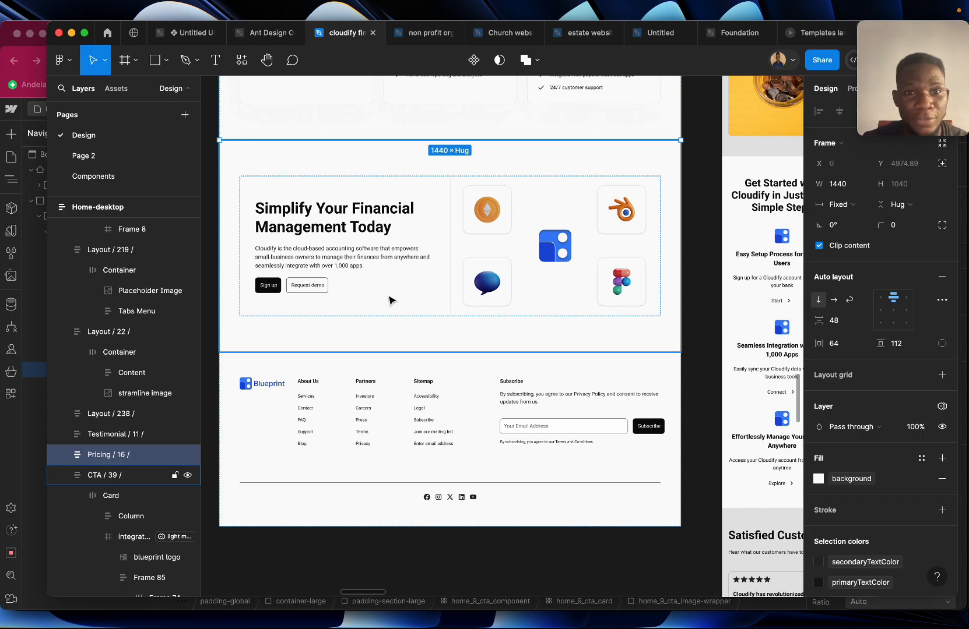
Inspect the call-to-action card, its text column and its integration frame in the design
double_click(430, 205)
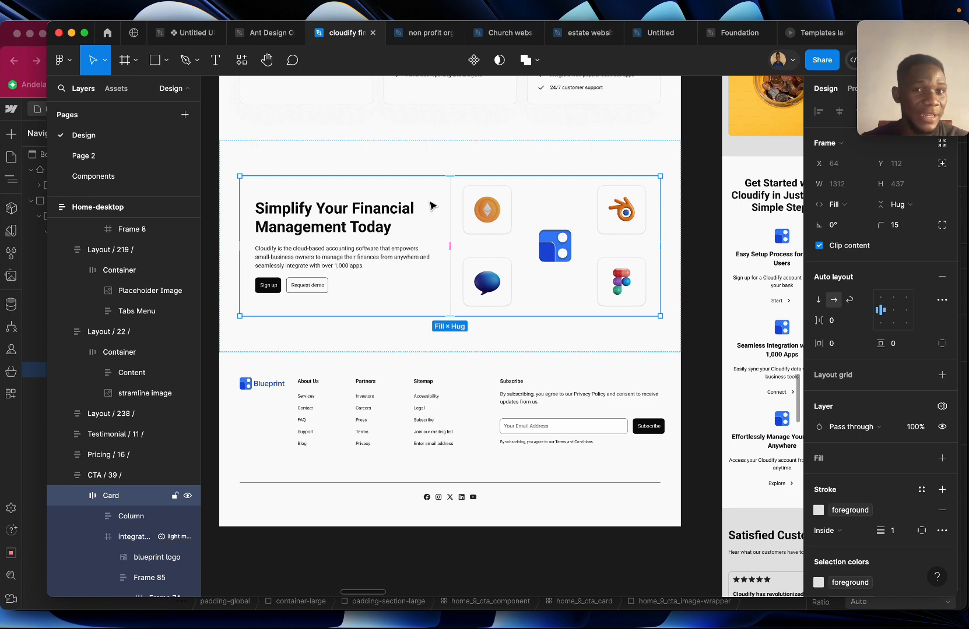
double_click(430, 205)
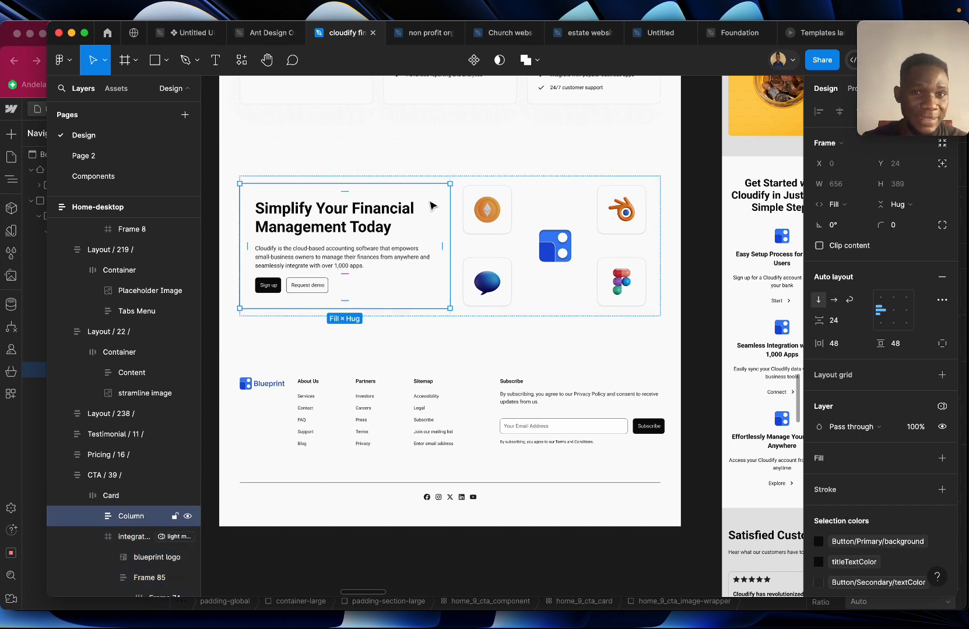
click(553, 205)
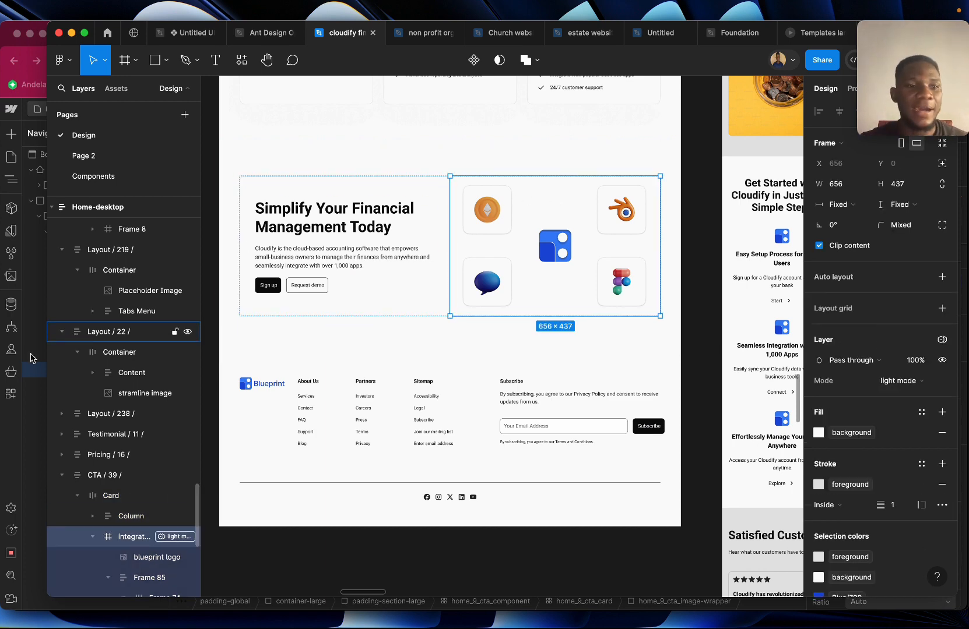
Switch back to Webflow and set the height of home_9_cta_image-wrapper to 500 px
key(super+Tab)
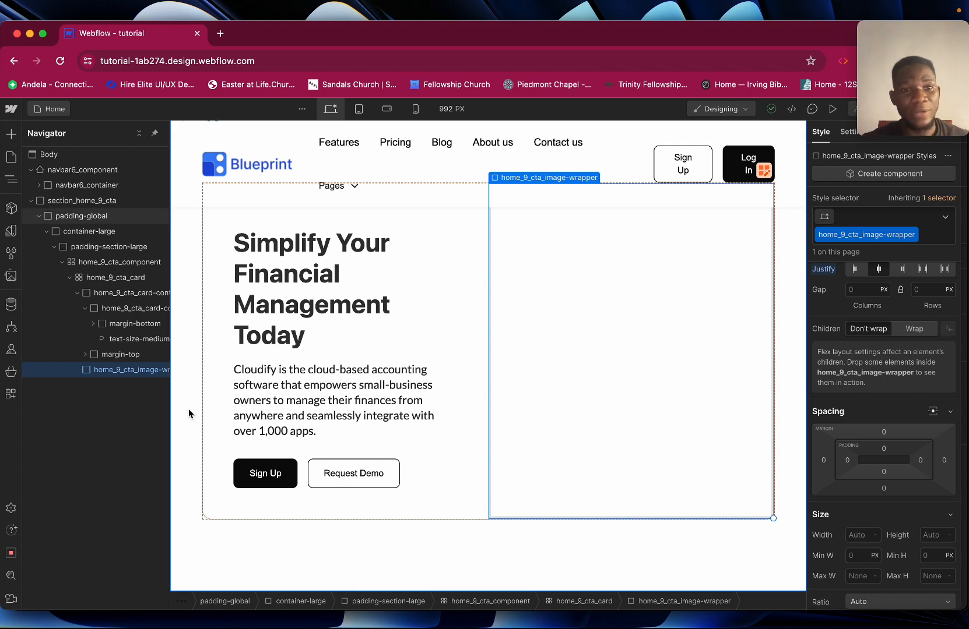
click(470, 269)
click(616, 281)
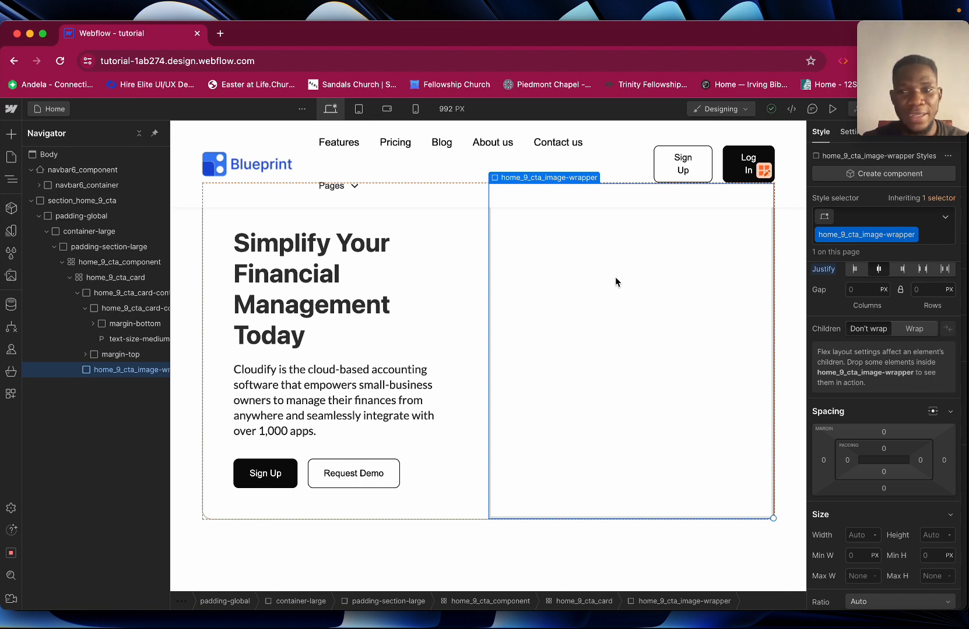
click(938, 537)
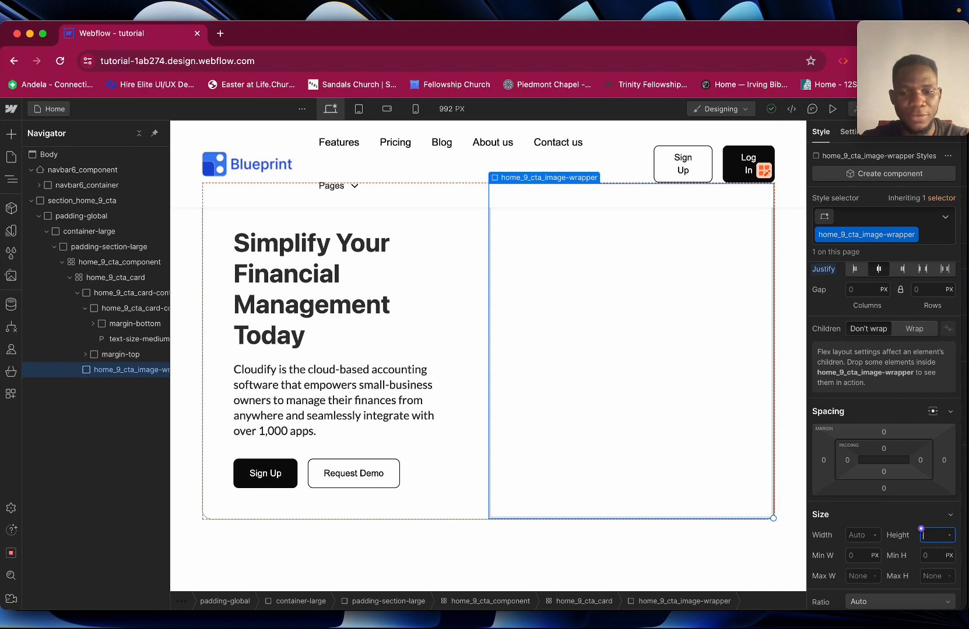
text(500)
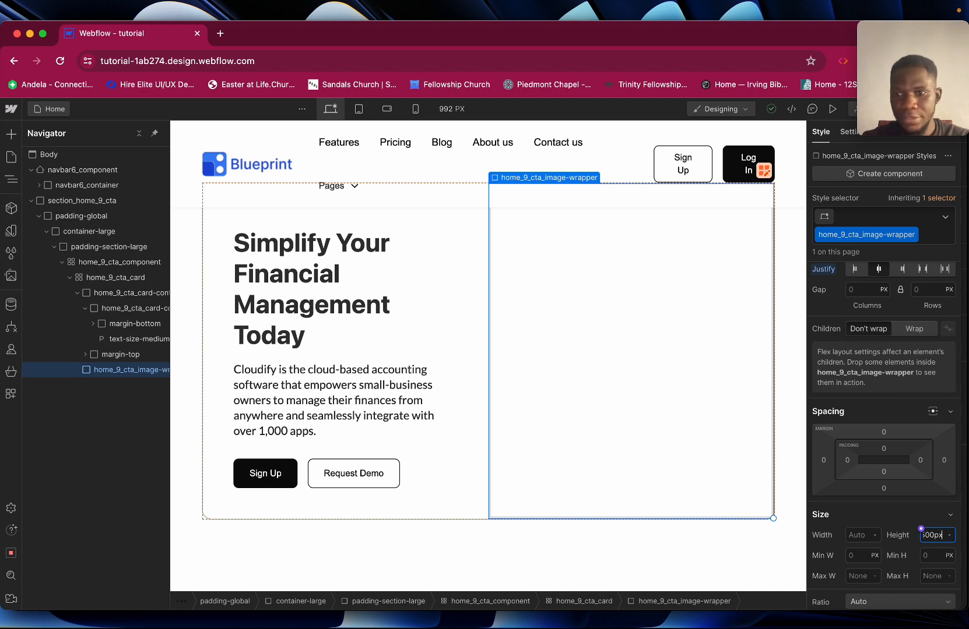
key(Return)
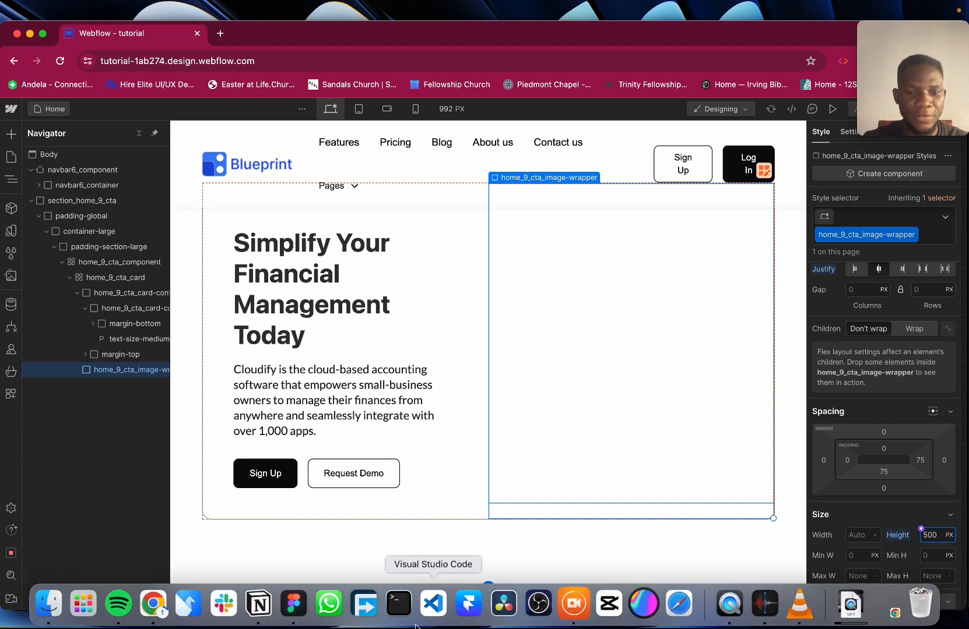
Switch to Figma and examine the layout of the whole CTA / 39 / section
click(295, 607)
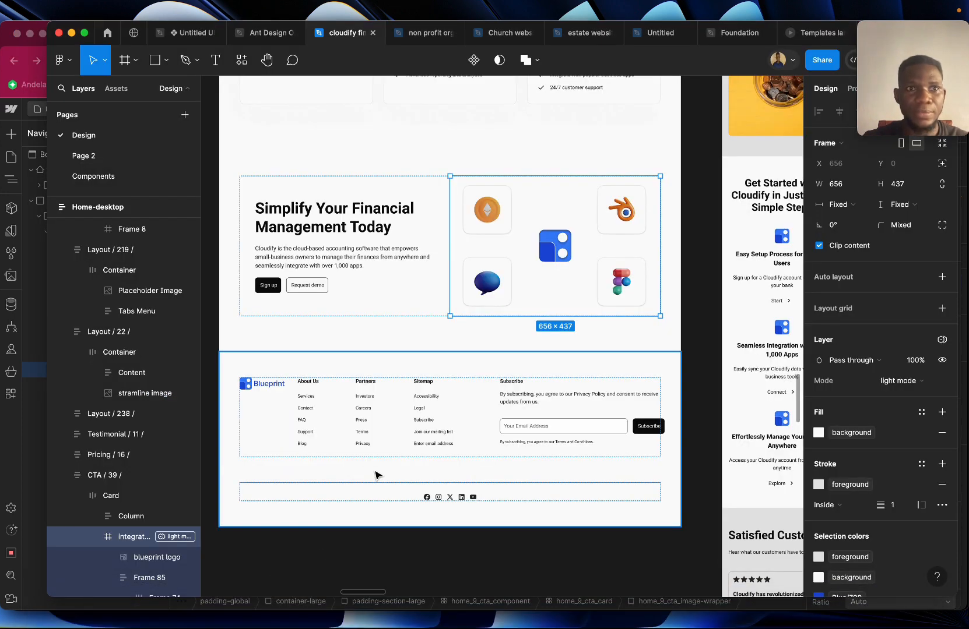
scroll(420, 425, up, 1)
scroll(420, 425, right, 2)
click(464, 364)
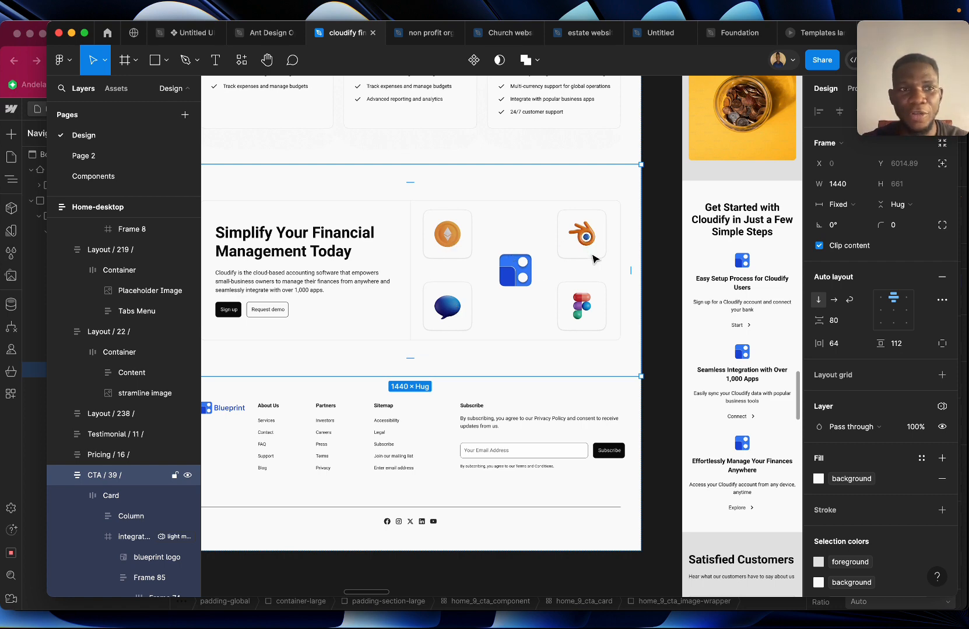
Switch to Webflow, check the uploaded icon and logo images among the assets, and return to the element structure
key(super+Tab)
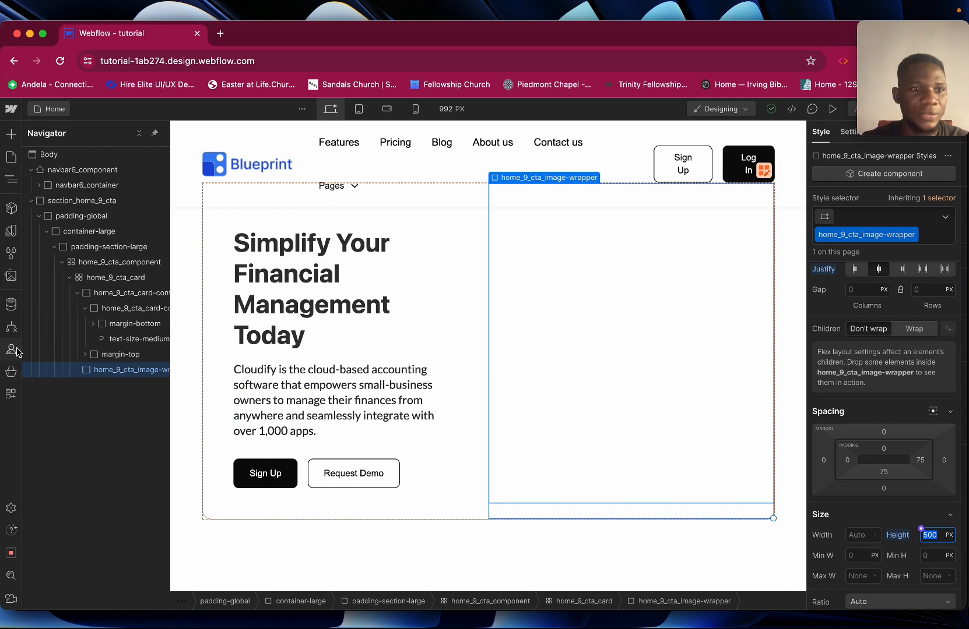
click(11, 276)
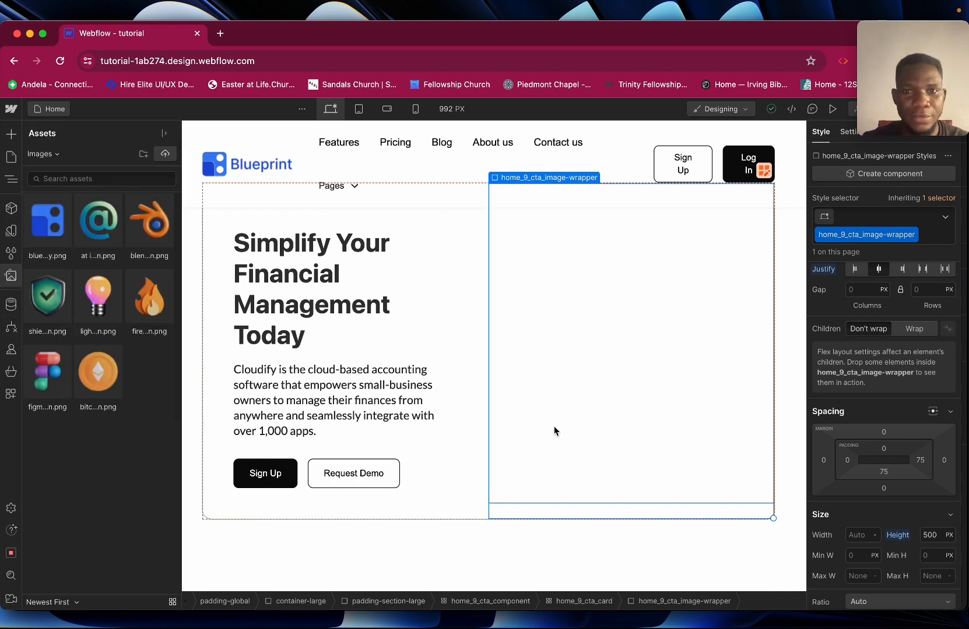
key(z)
Switch to Figma and inspect the integration frame's two vertical icon columns and the central Blueprint logo
mouse_move(328, 606)
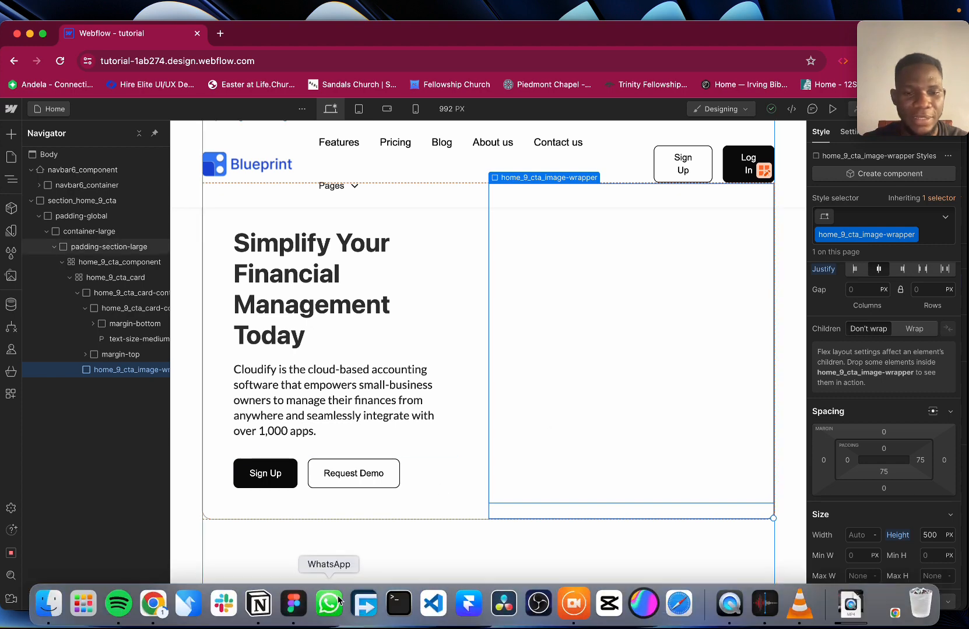
click(294, 604)
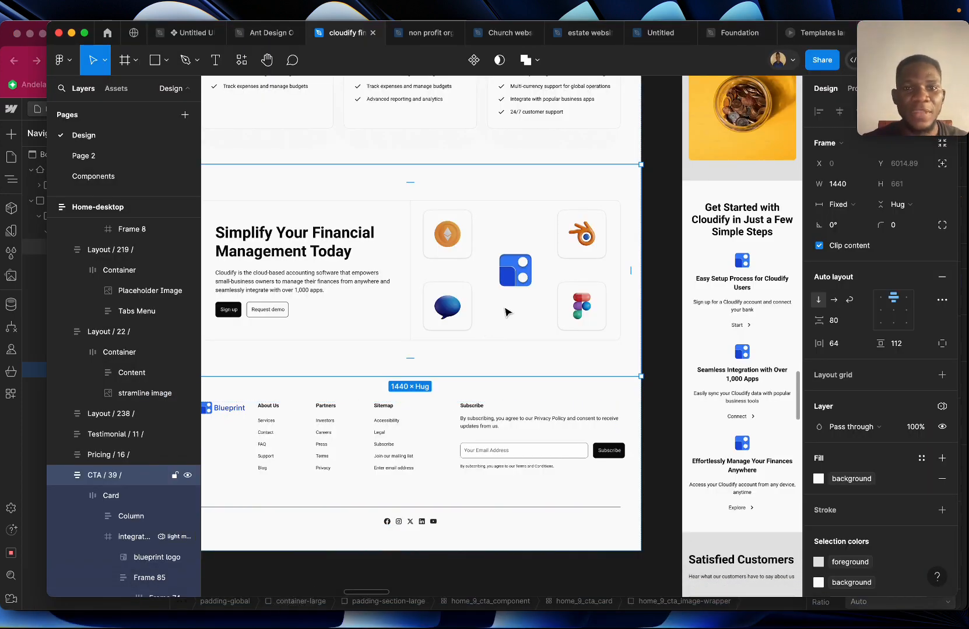
click(510, 243)
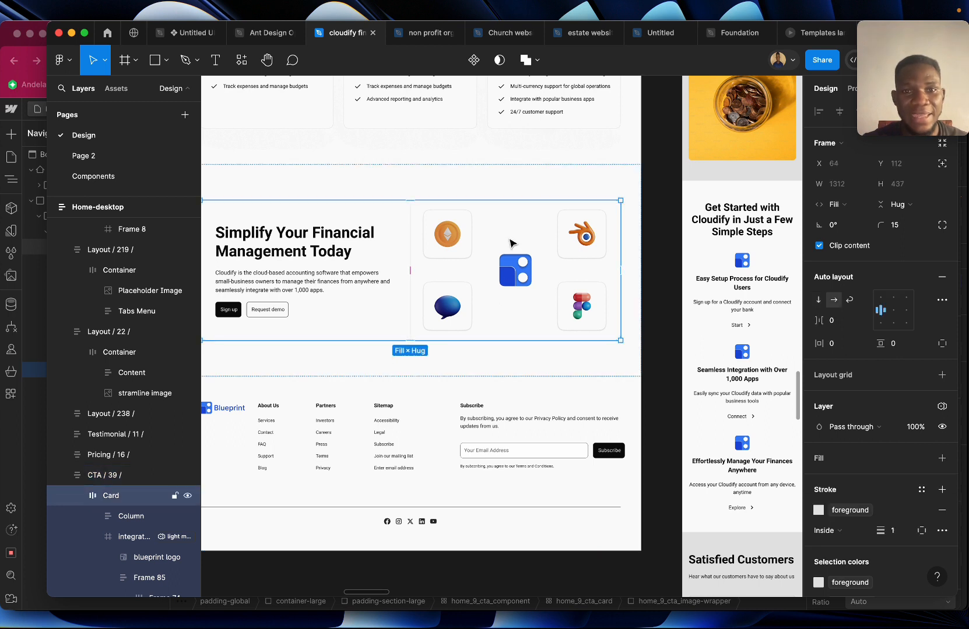
click(510, 243)
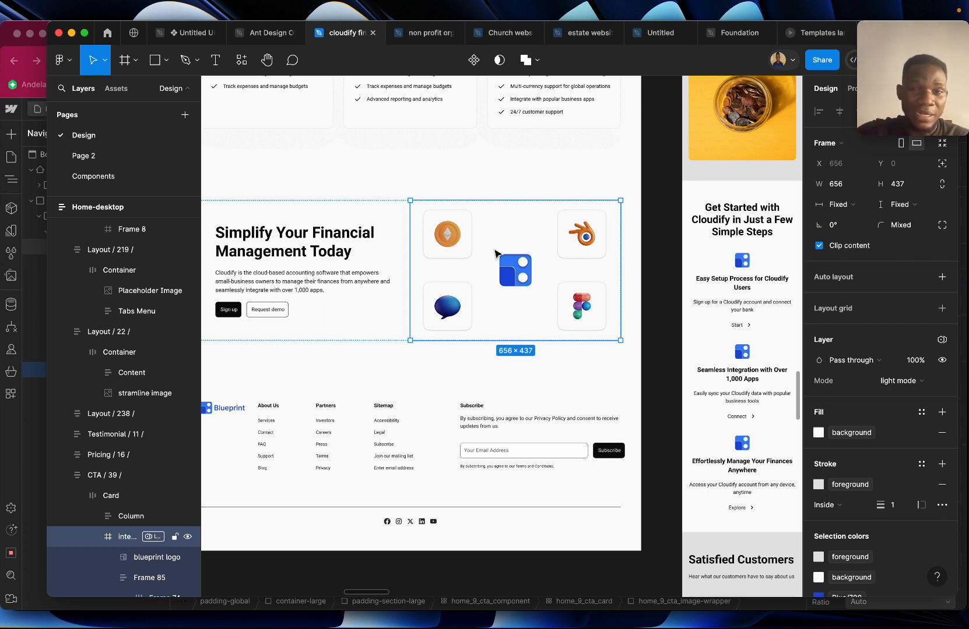
click(439, 236)
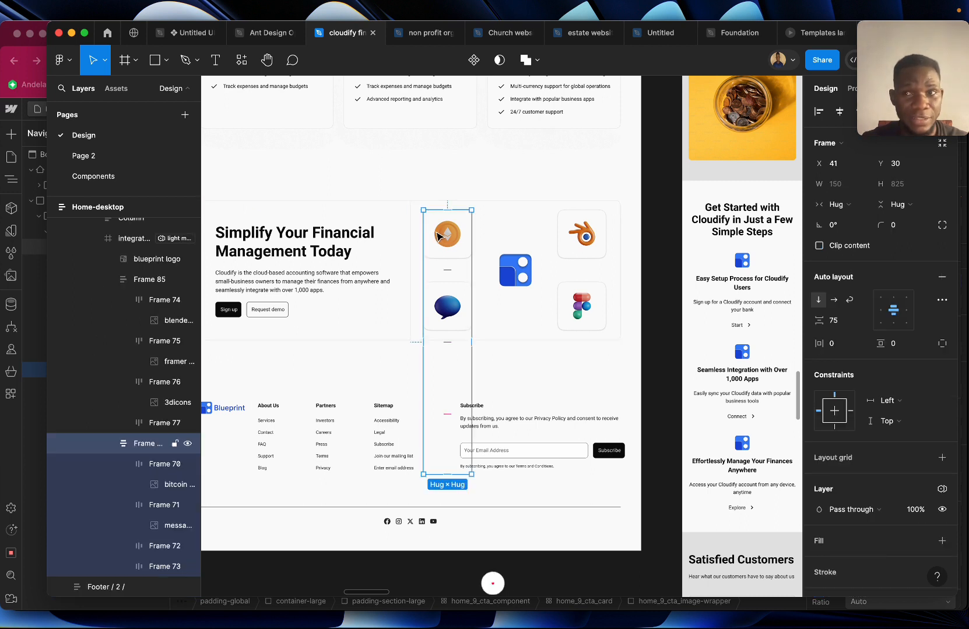
click(522, 273)
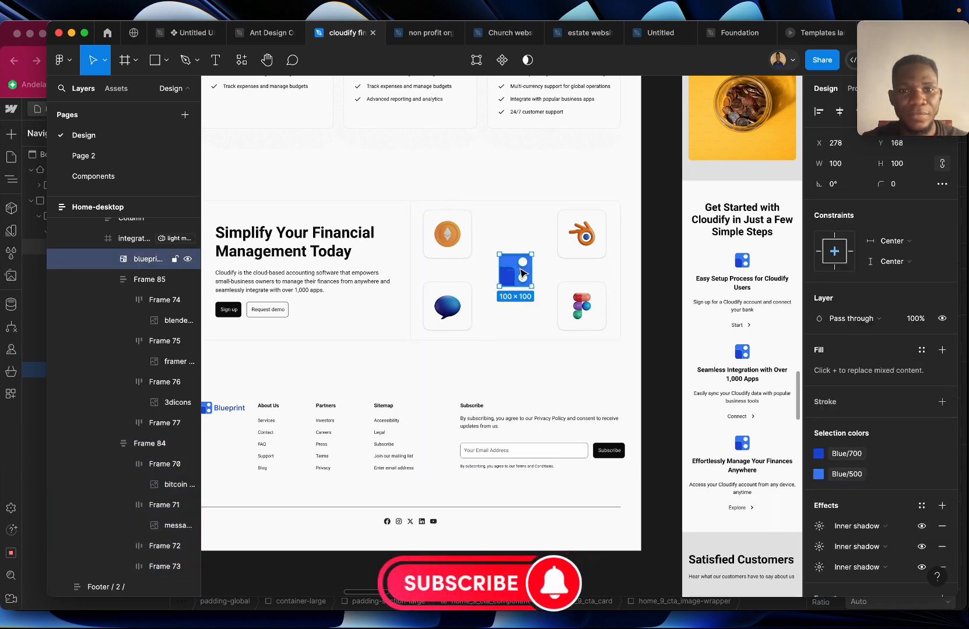
click(575, 256)
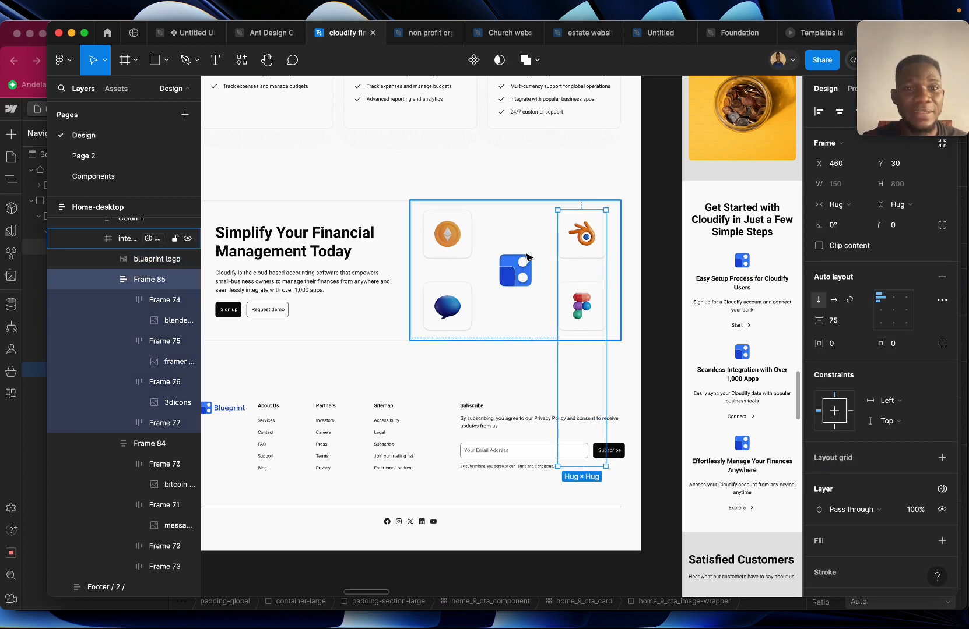
click(462, 254)
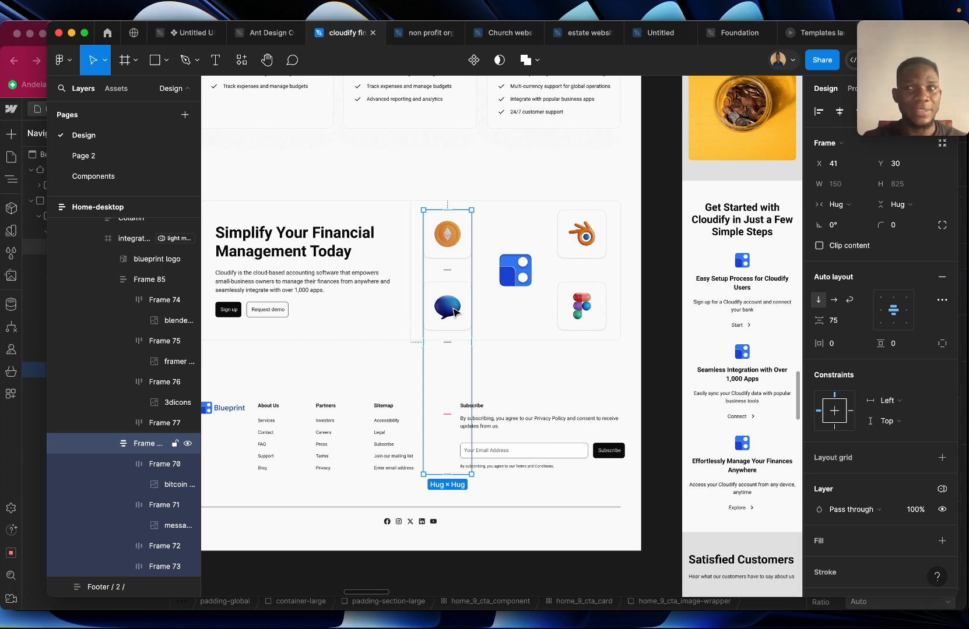
Switch back to Webflow and add a Div Block inside home_9_cta_image-wrapper
click(10, 469)
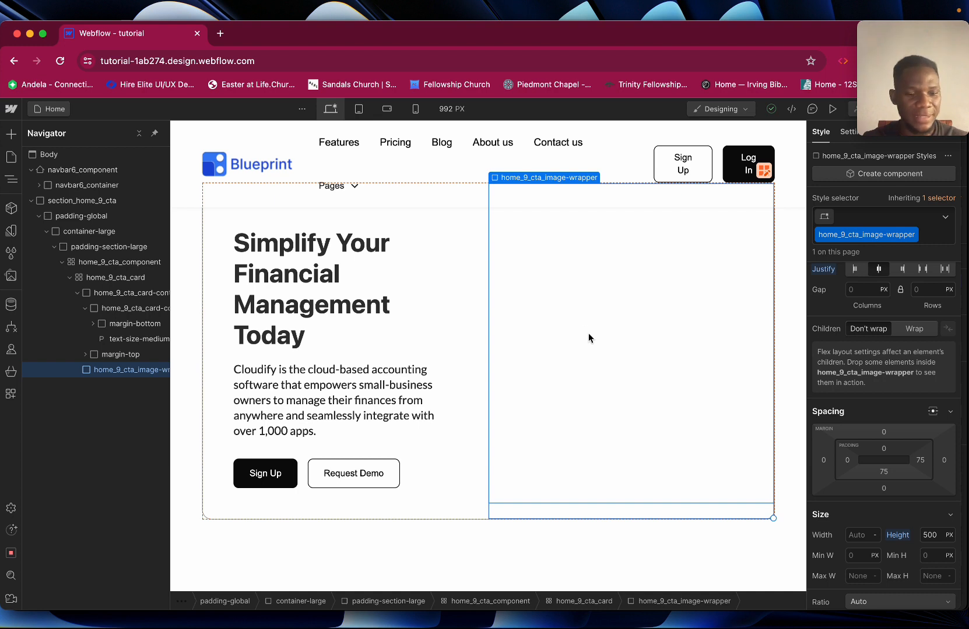
key(super+k)
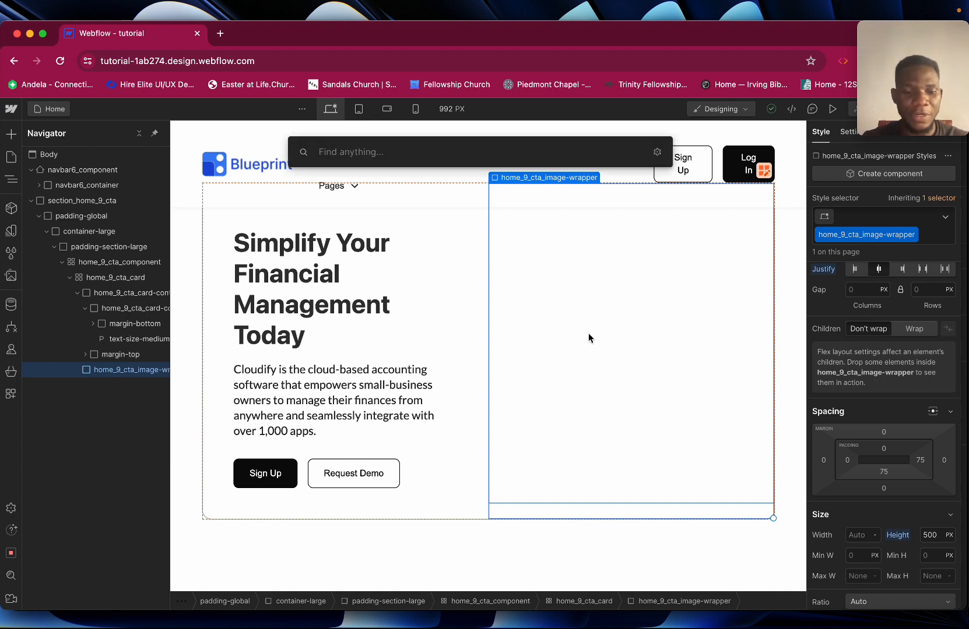
text(div)
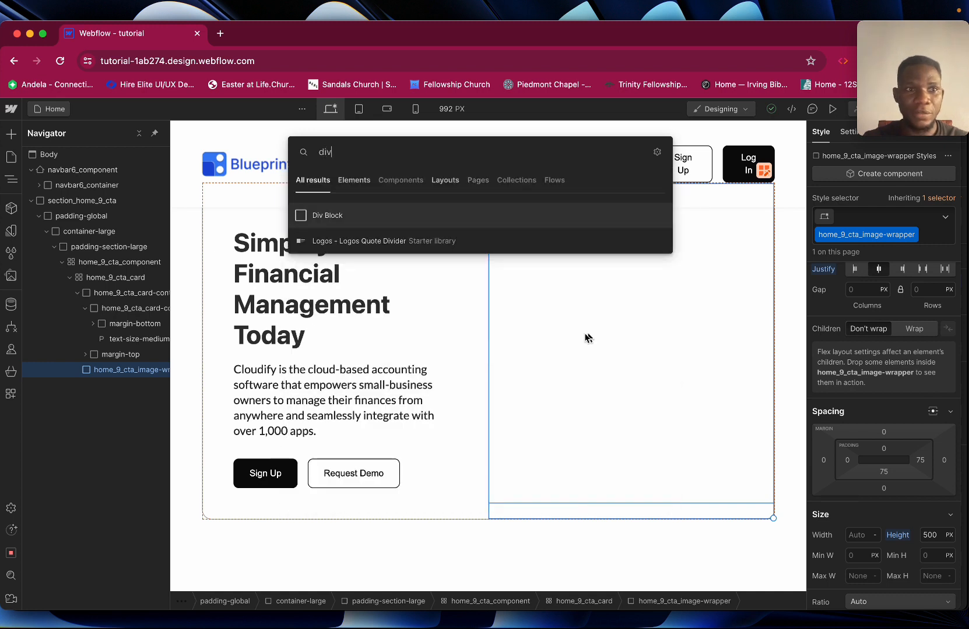
click(11, 137)
click(11, 138)
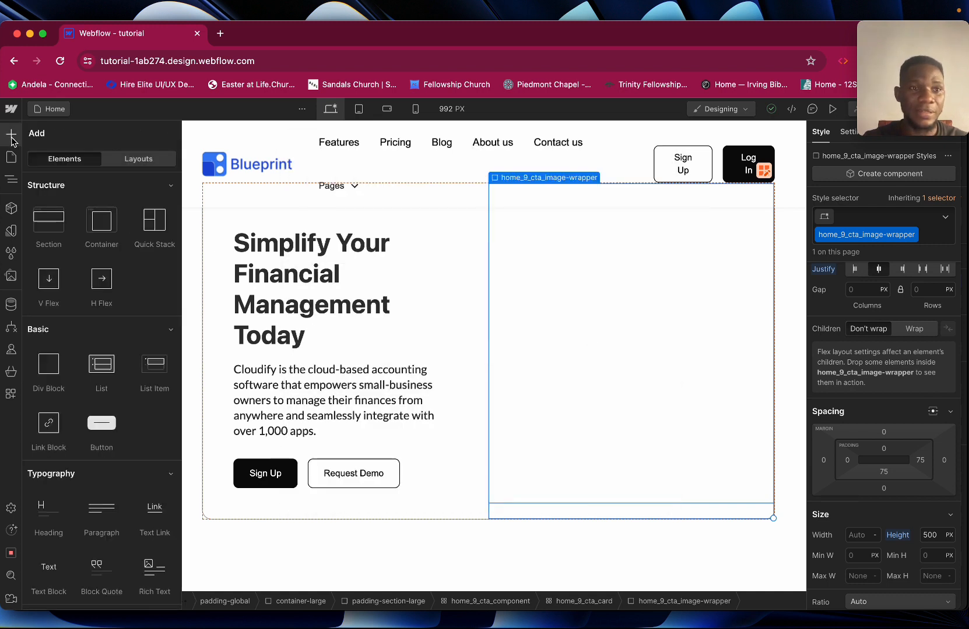
scroll(100, 421, down, 2)
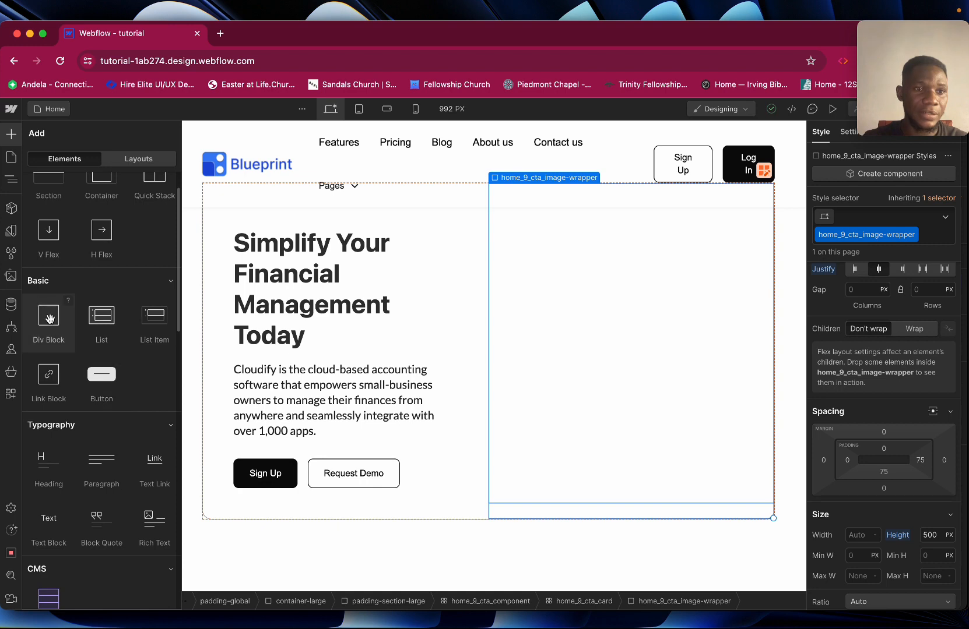
drag(50, 318, 523, 348)
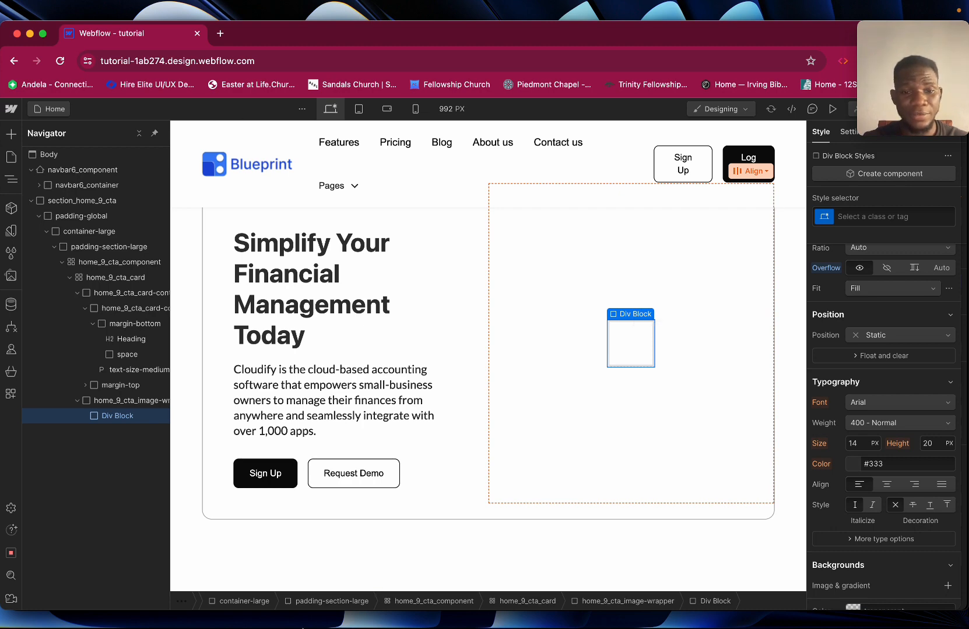
Check the icon columns in Figma, return to Webflow and duplicate the Div Block in home_9_cta_image-wrapper twice
key(super+Tab)
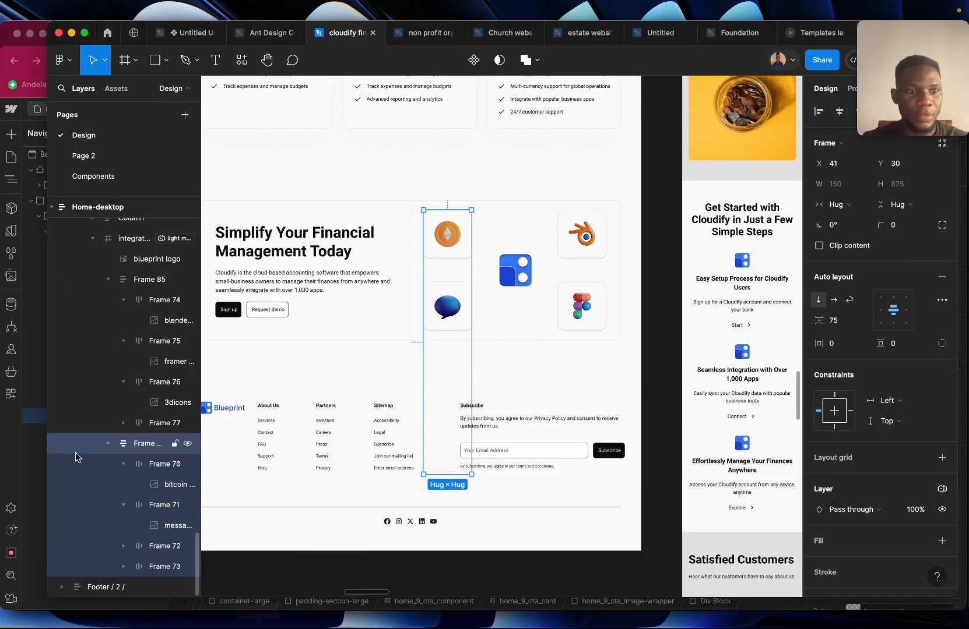
key(super+Tab)
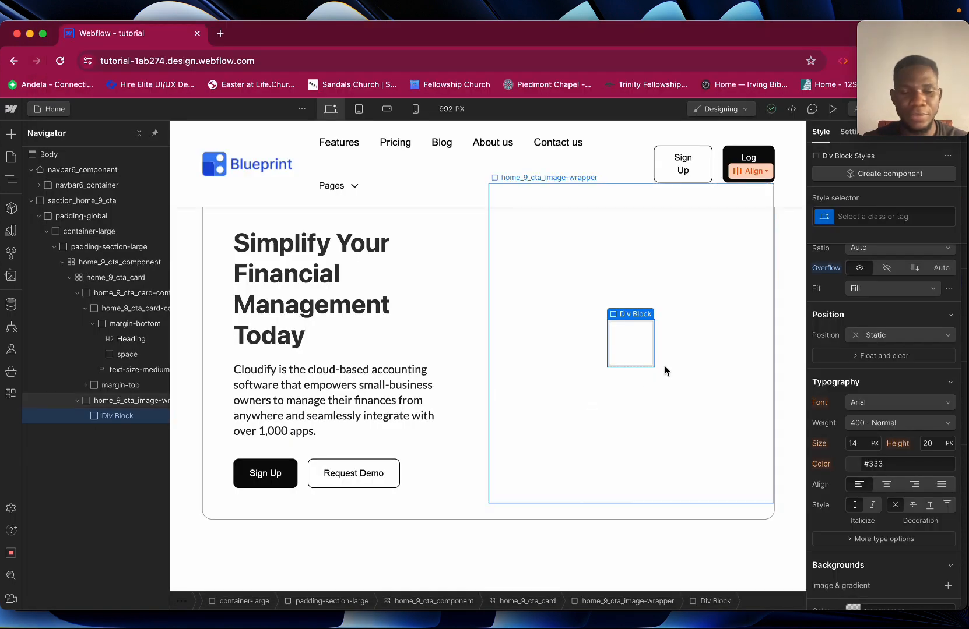
key(super+d)
key(super+d)
Give the first of the three Div Blocks the new class left_logo_wrapper
click(584, 320)
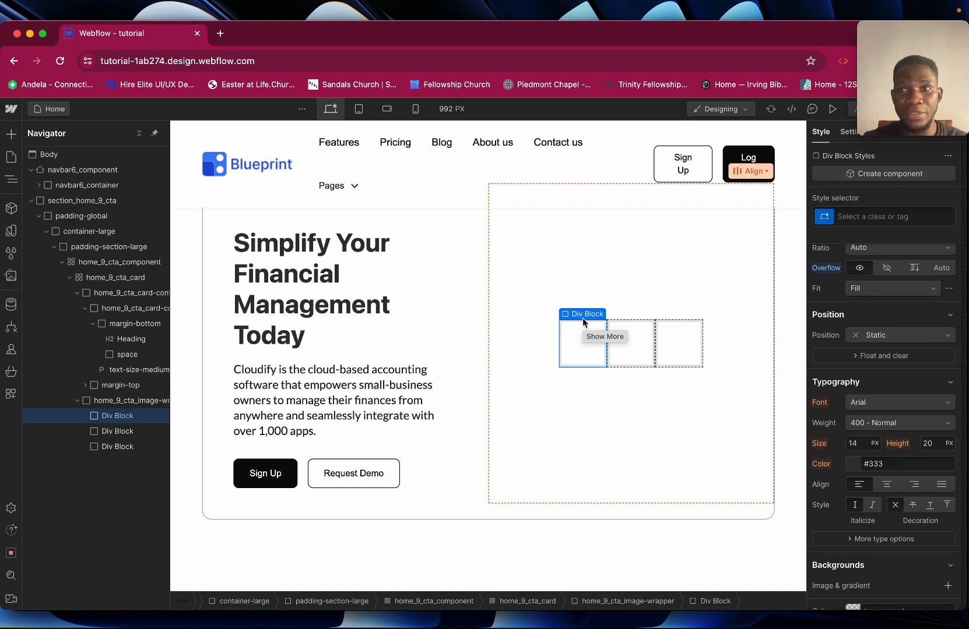
click(871, 217)
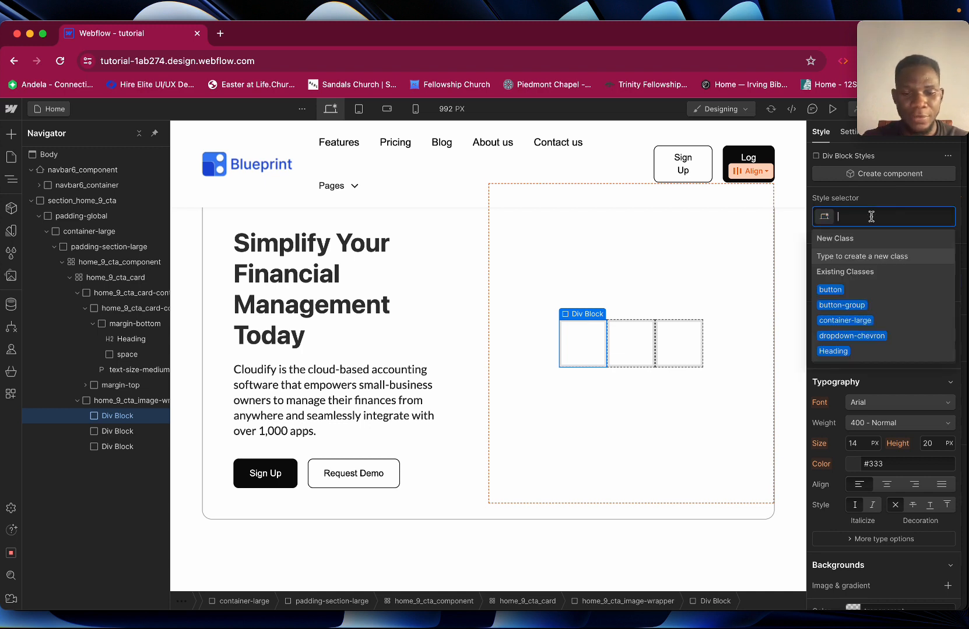
text(left_logo)
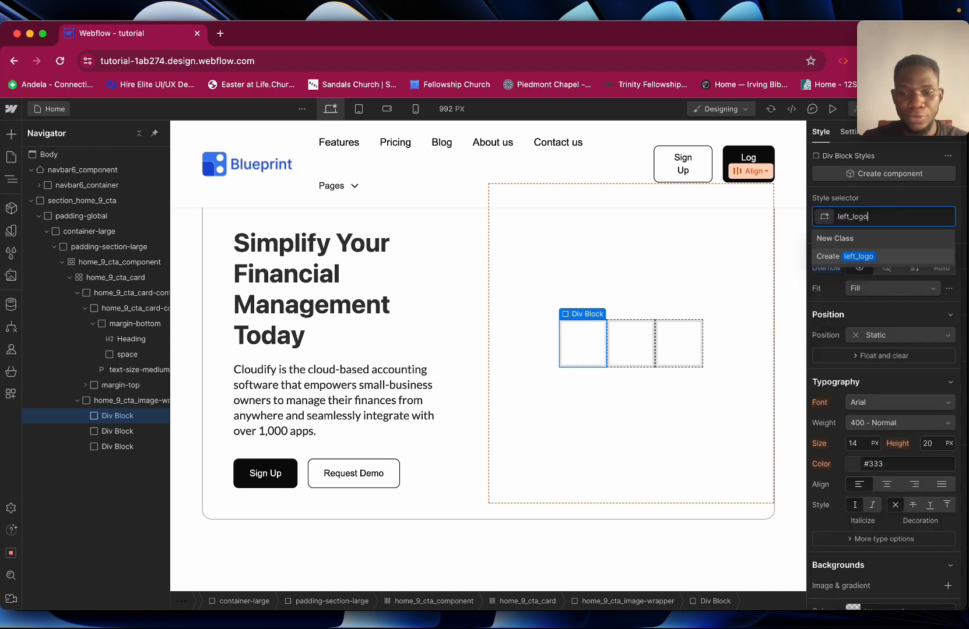
text(_wrap)
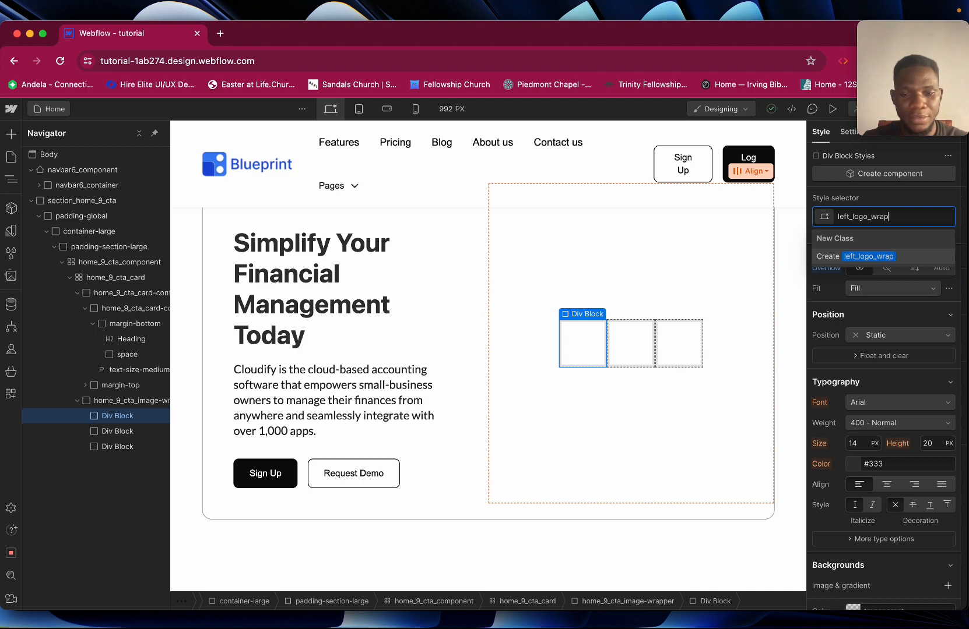
text(per)
key(Return)
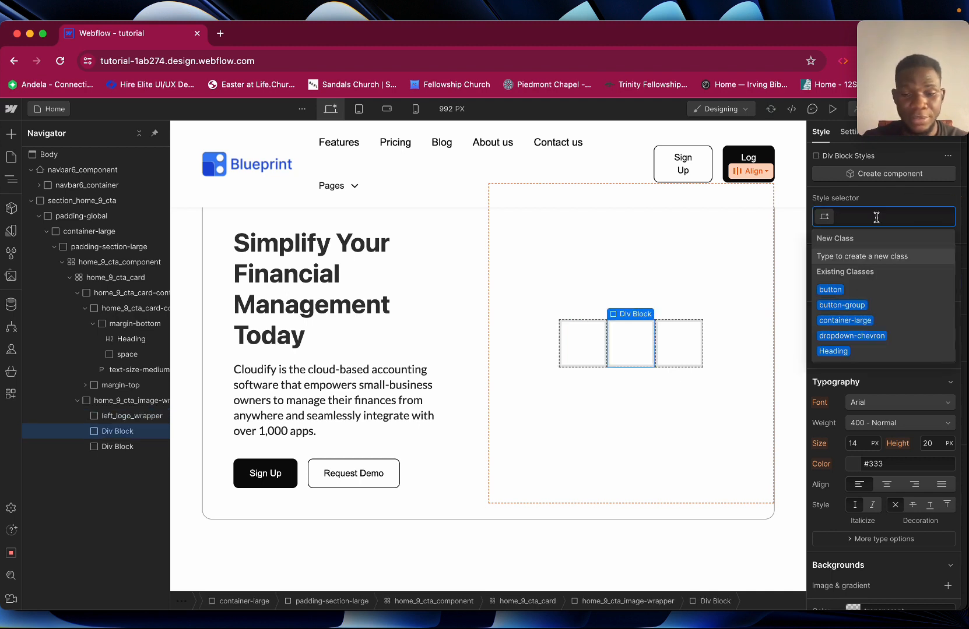
Give the second Div Block the new class middle_logo_wrapper
text(middle)
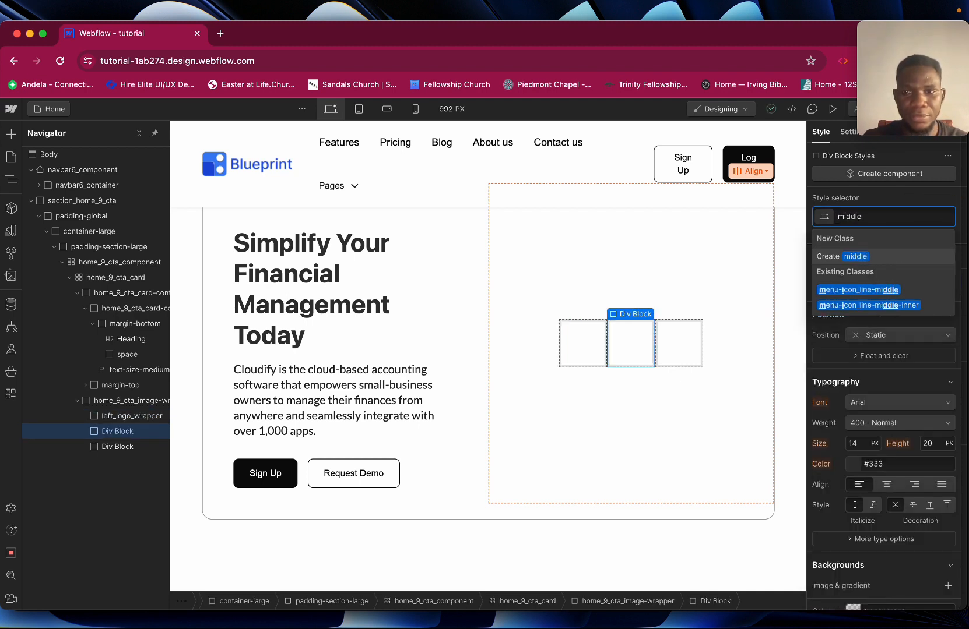
text(_logo_)
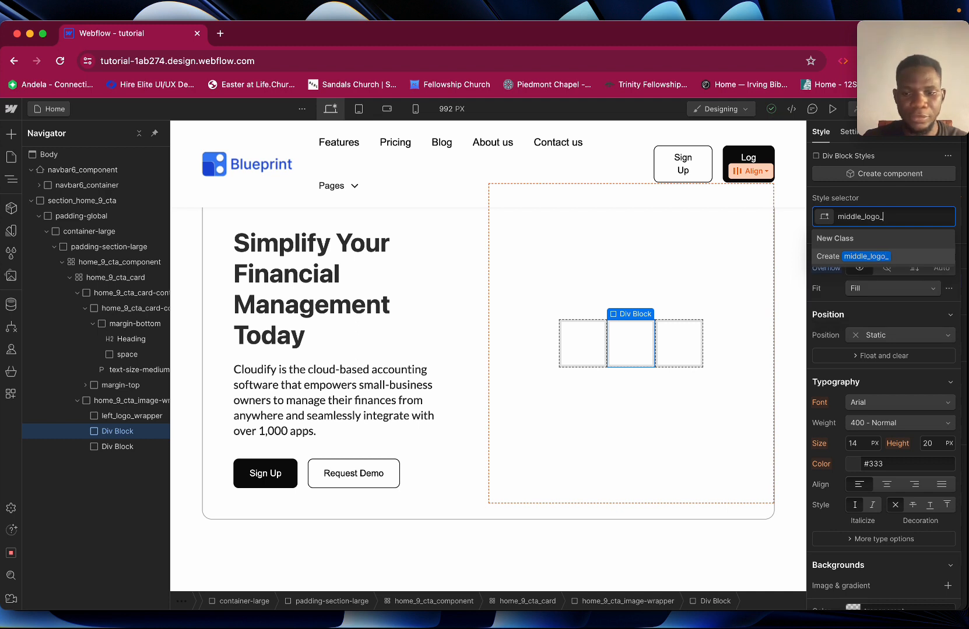
text(wrapper)
key(Return)
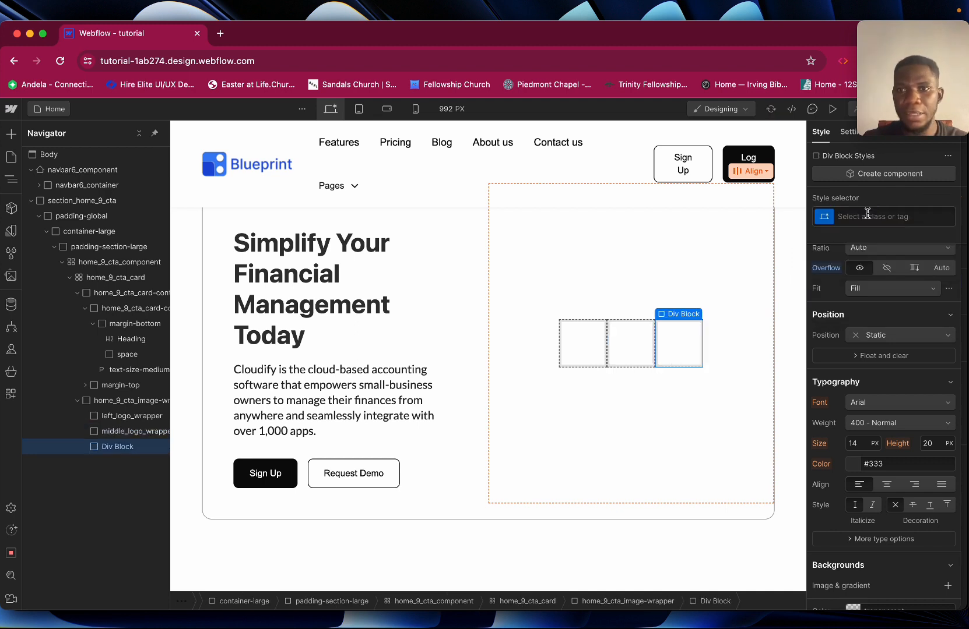
Give the third Div Block the new class right_logo_wrapper
click(867, 215)
text(right)
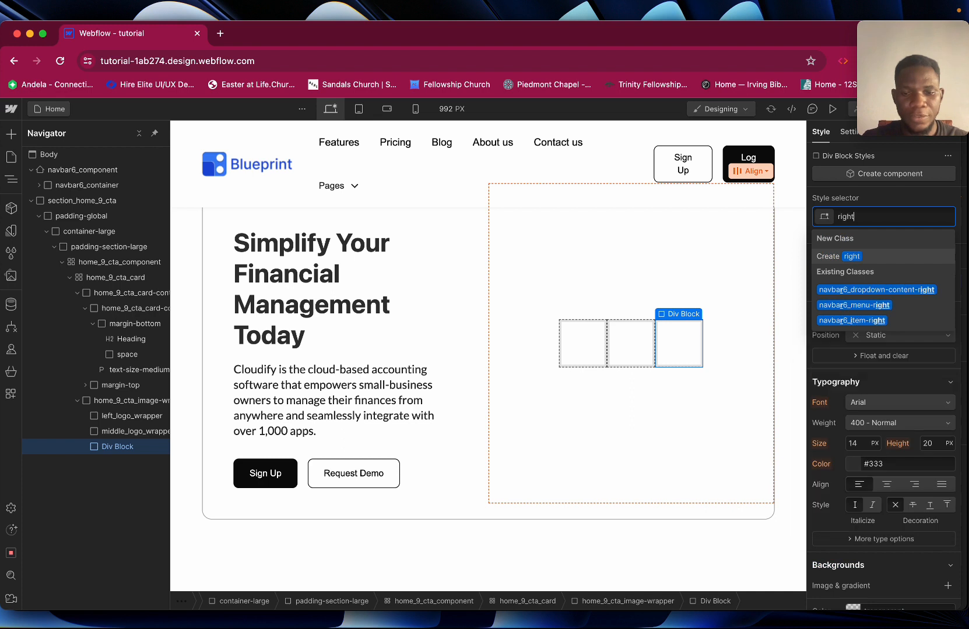
text(_logo_)
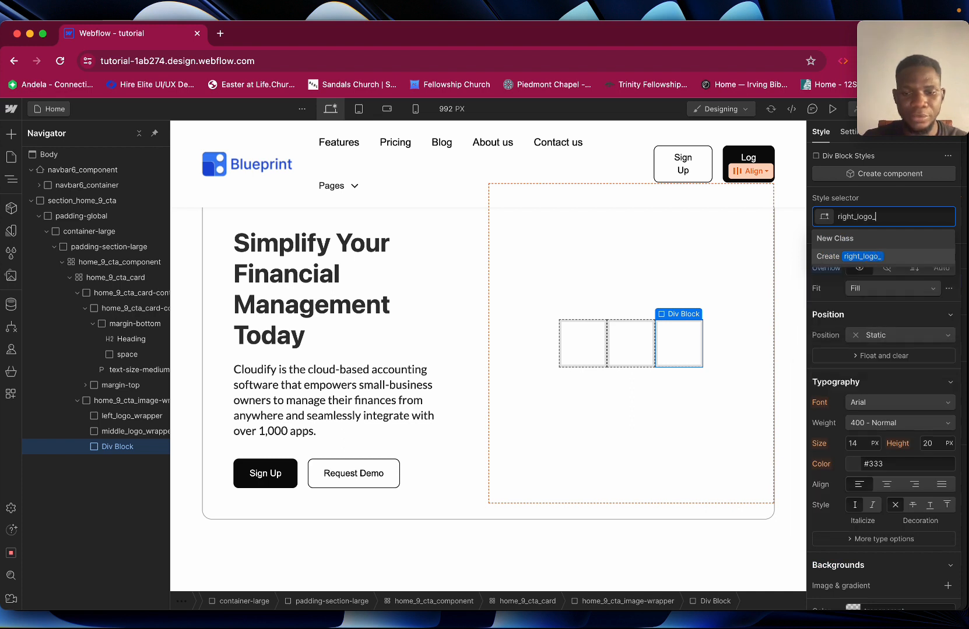
text(wrapper)
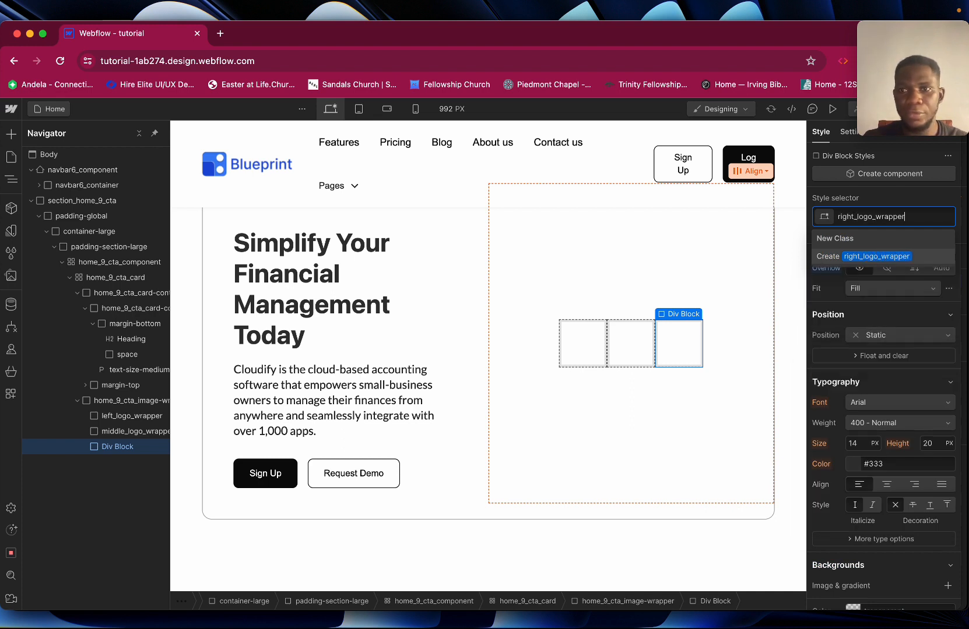
key(Return)
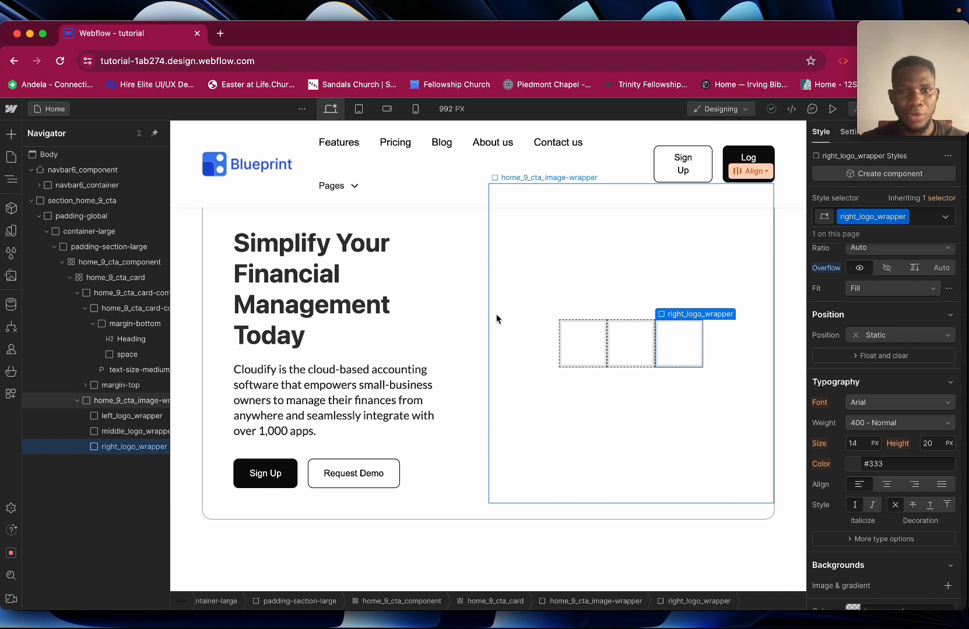
Set the width of left_logo_wrapper to 33%
scroll(531, 263, up, 2)
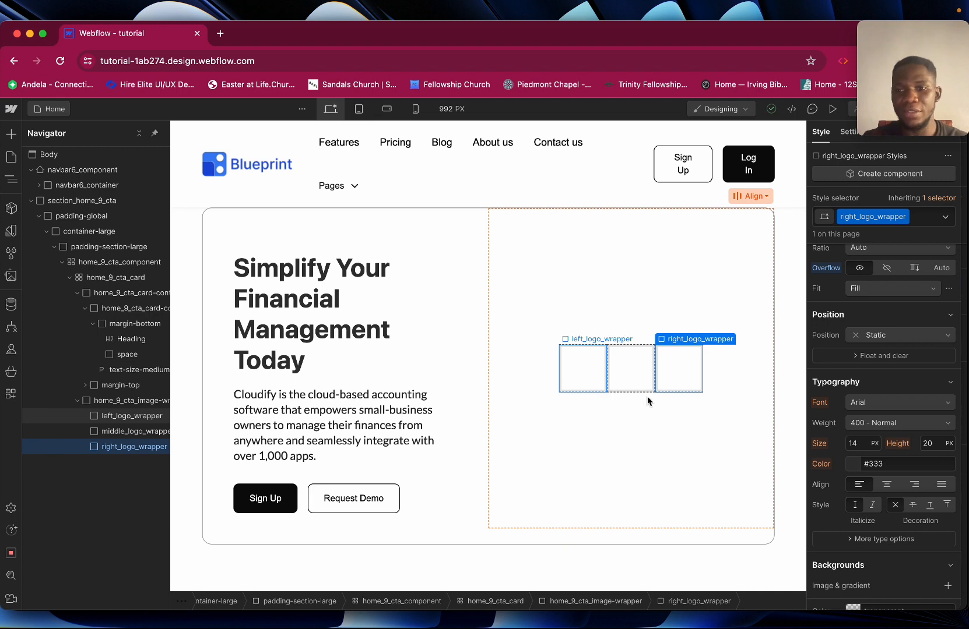
click(590, 362)
scroll(861, 494, down, 3)
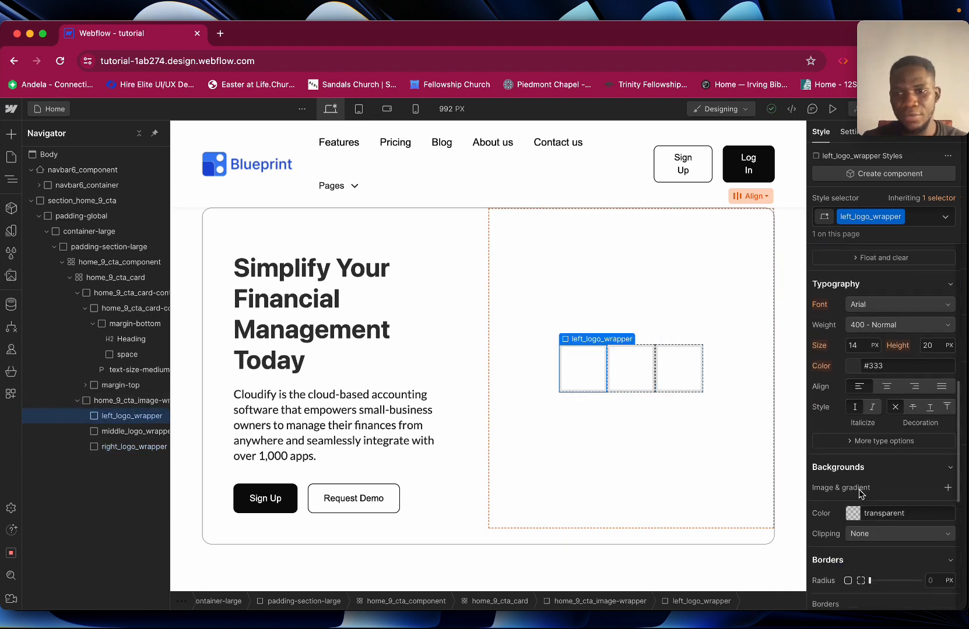
scroll(860, 493, up, 8)
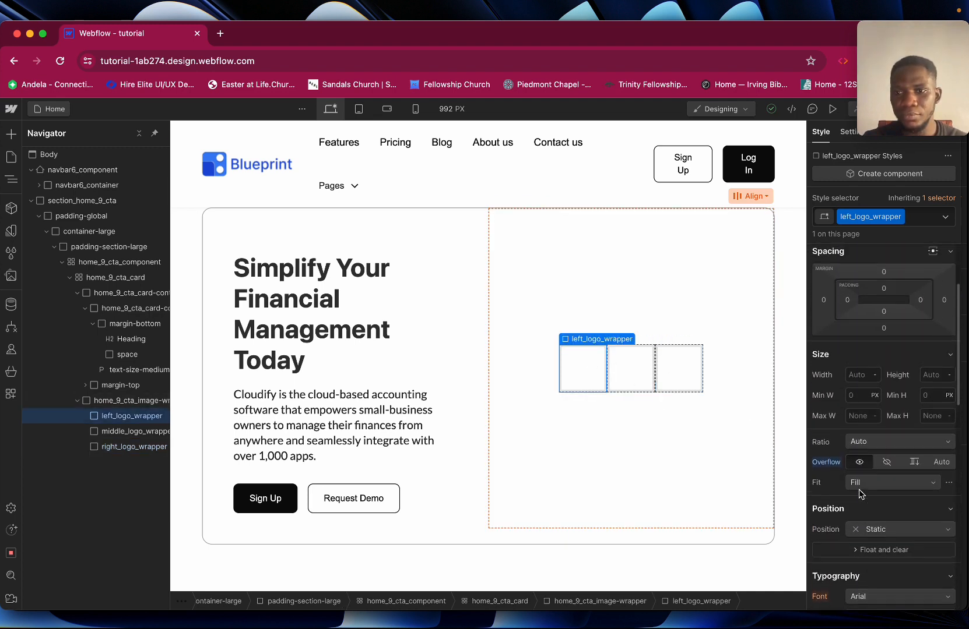
click(860, 423)
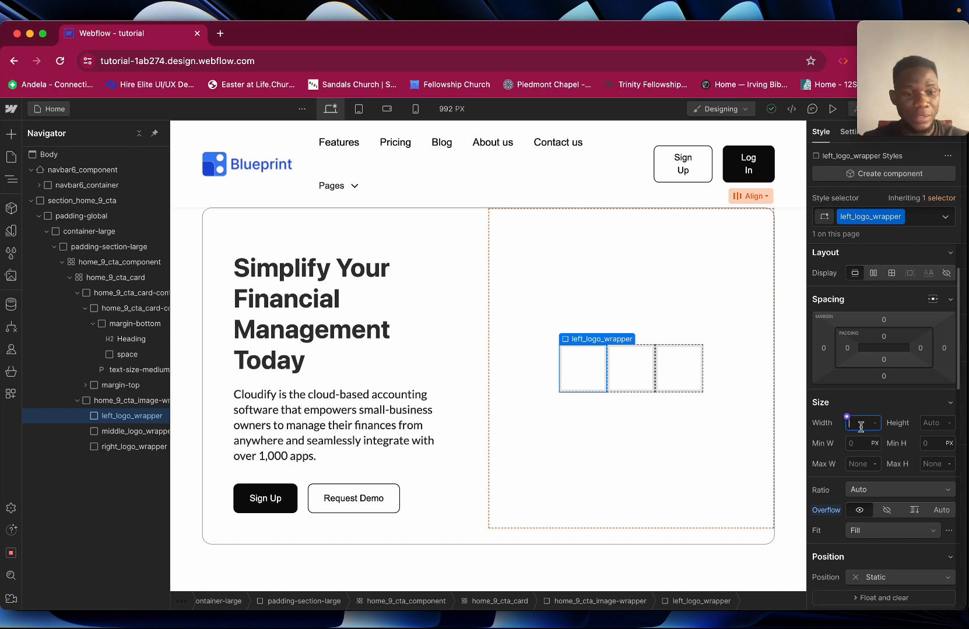
text(33)
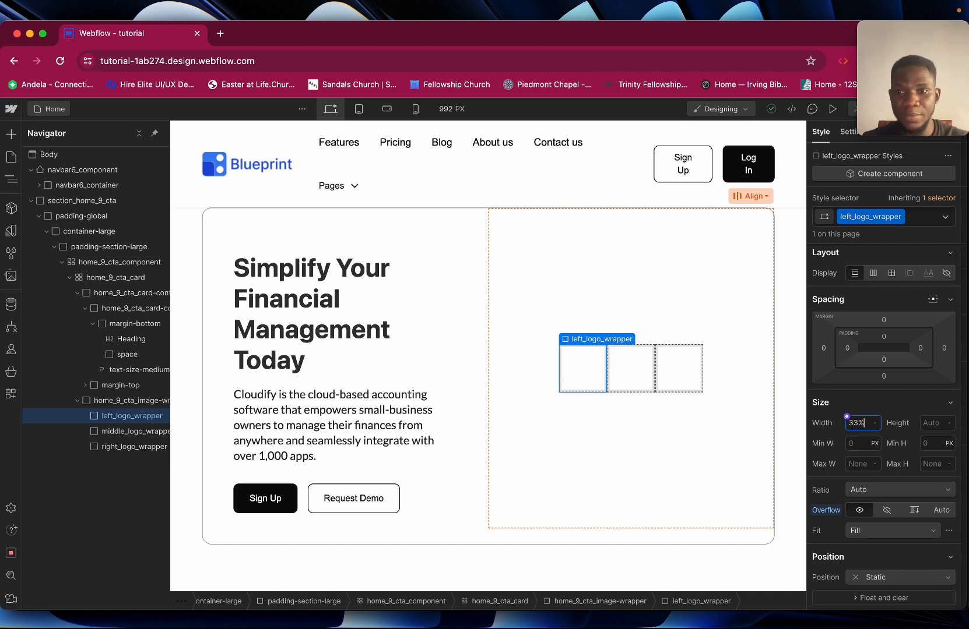
key(BackSpace)
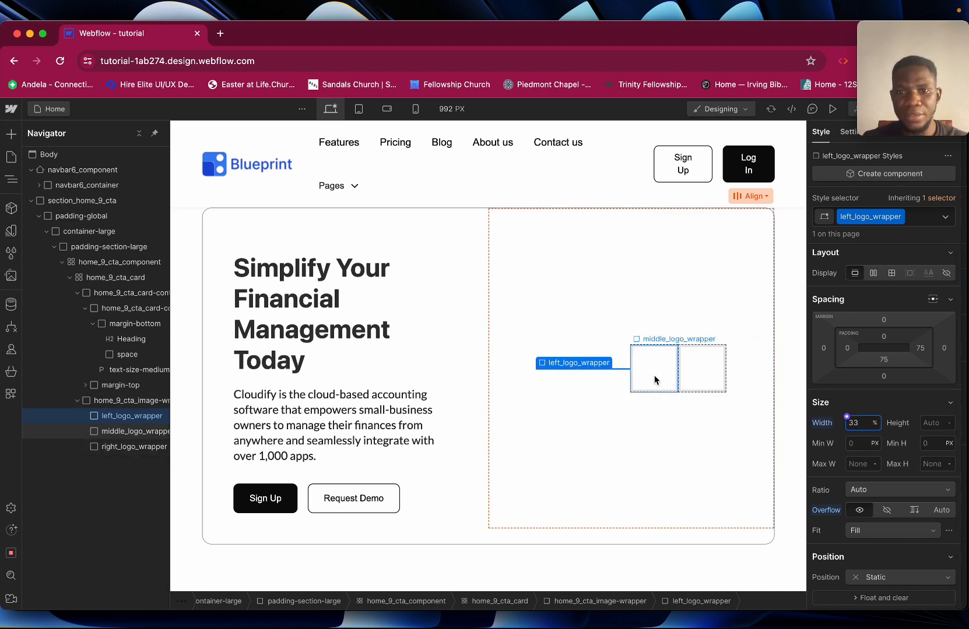
Set the widths of middle_logo_wrapper and right_logo_wrapper to 33% each, and check the extents of all three wrappers
click(134, 432)
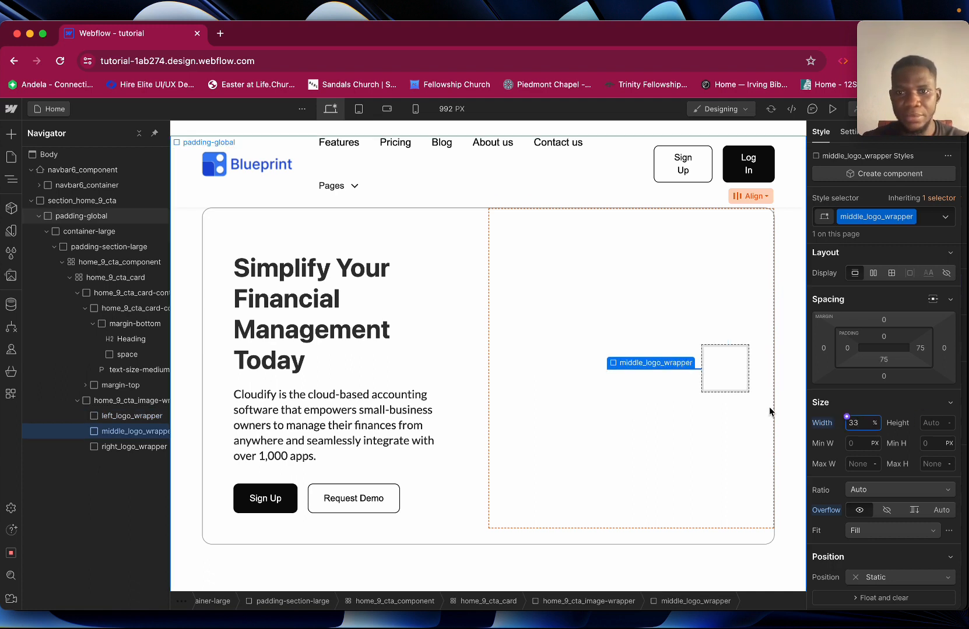
click(727, 381)
click(864, 425)
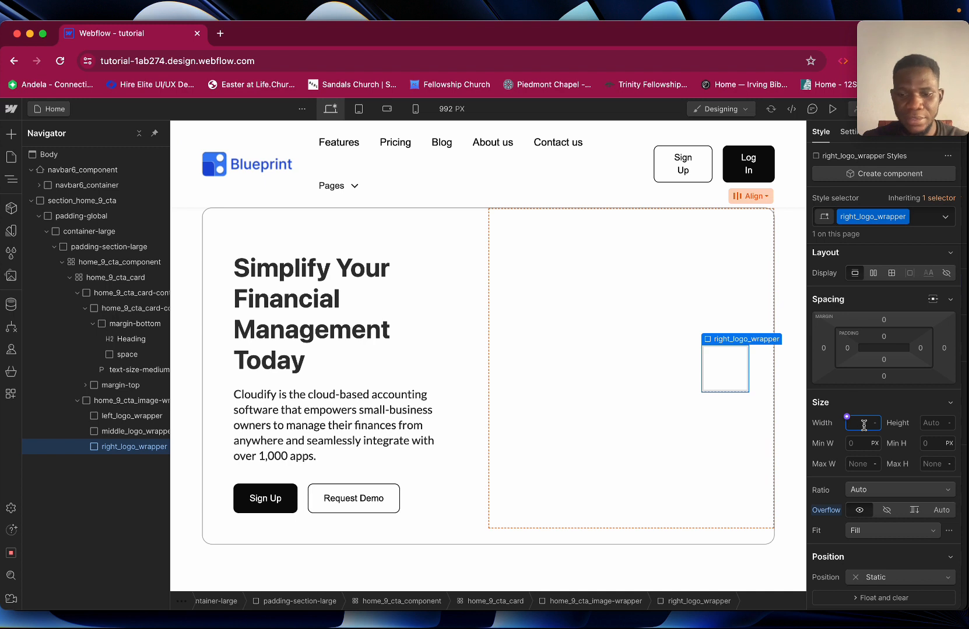
text(33%)
key(Return)
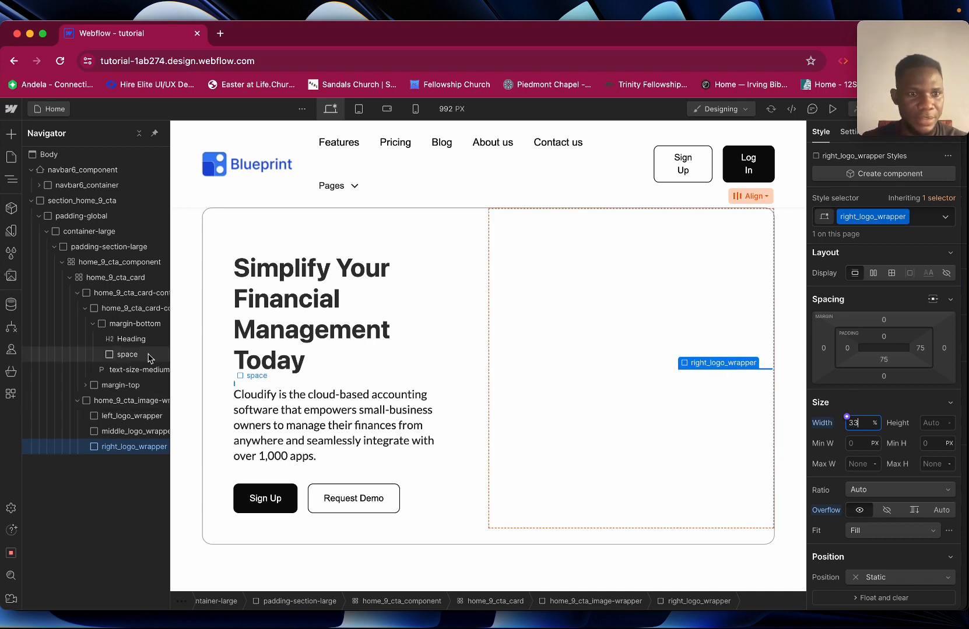
click(119, 417)
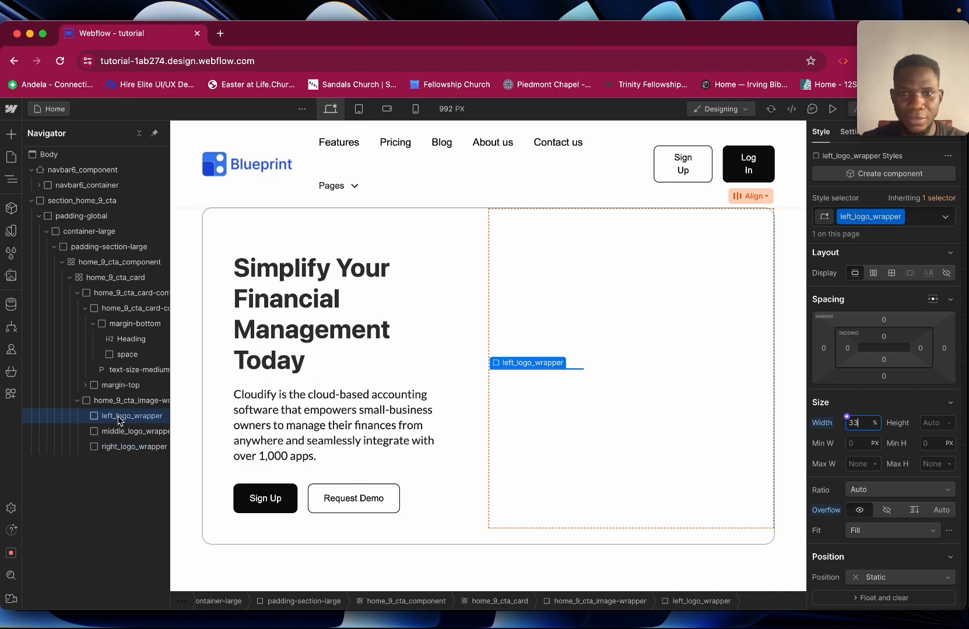
click(123, 431)
click(125, 448)
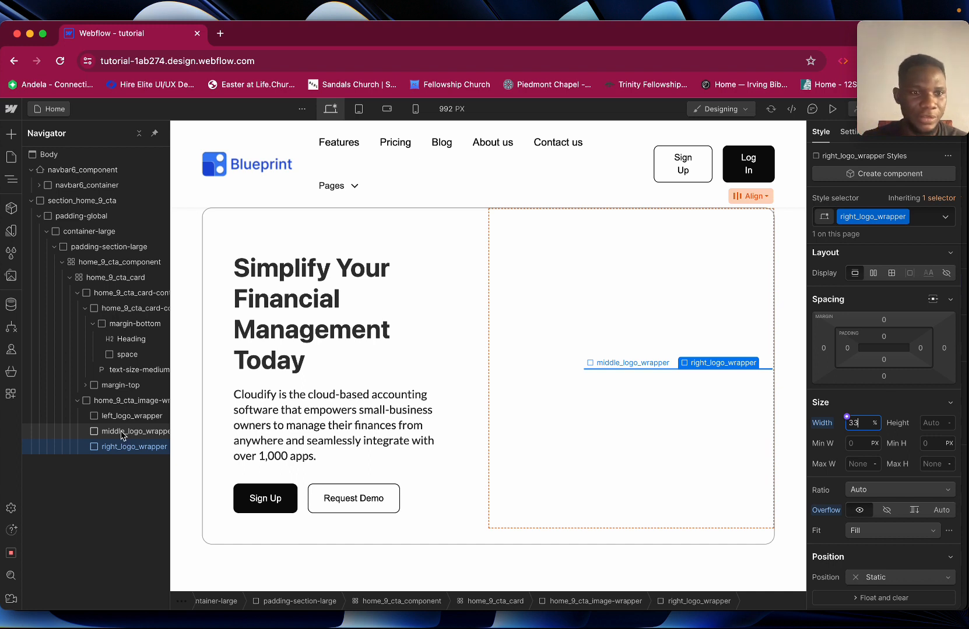
Make middle_logo_wrapper a horizontal flex container with its children centered in both Align and Justify
click(121, 436)
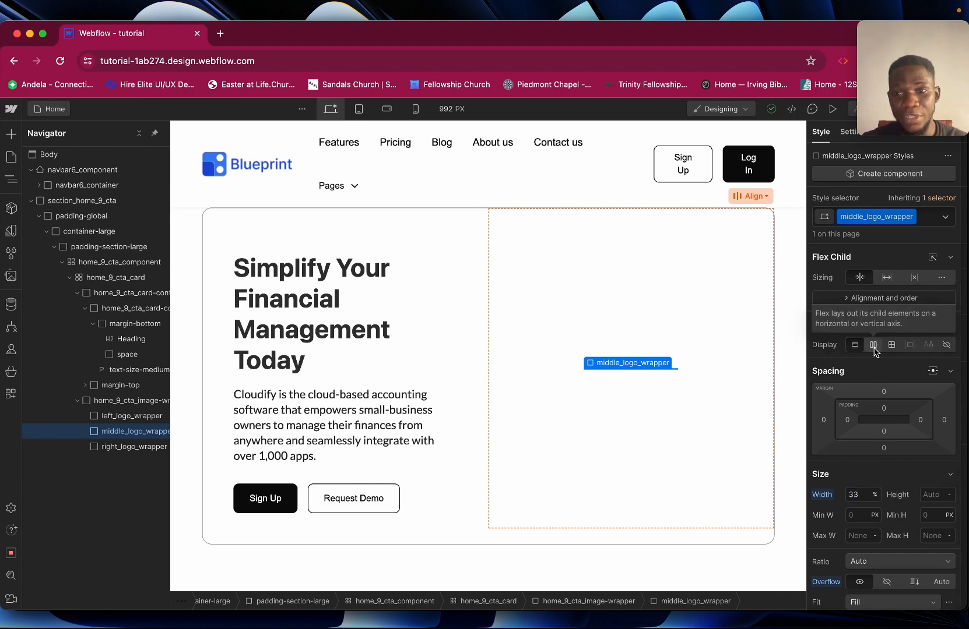
click(873, 347)
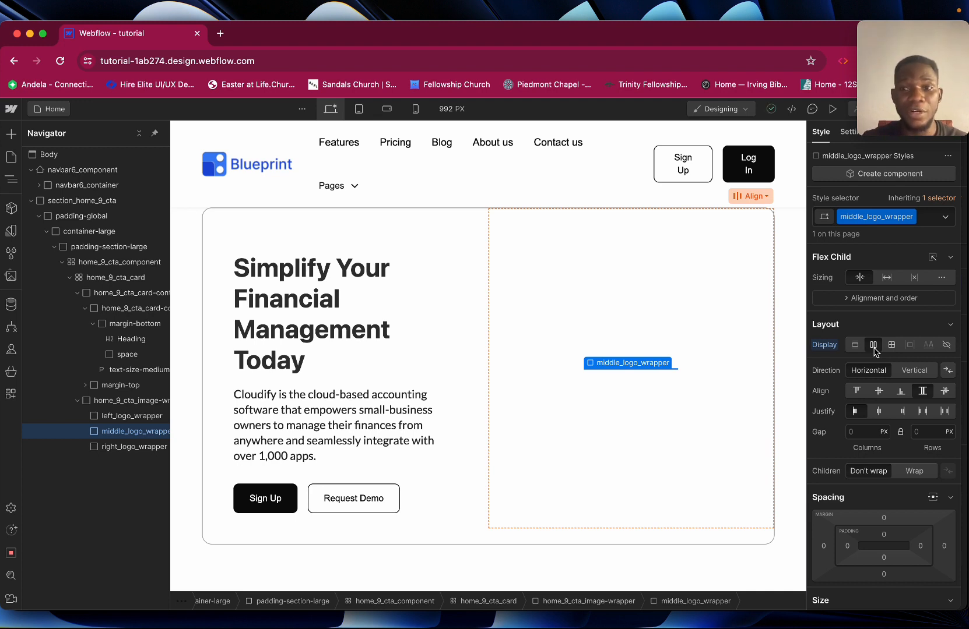
click(878, 391)
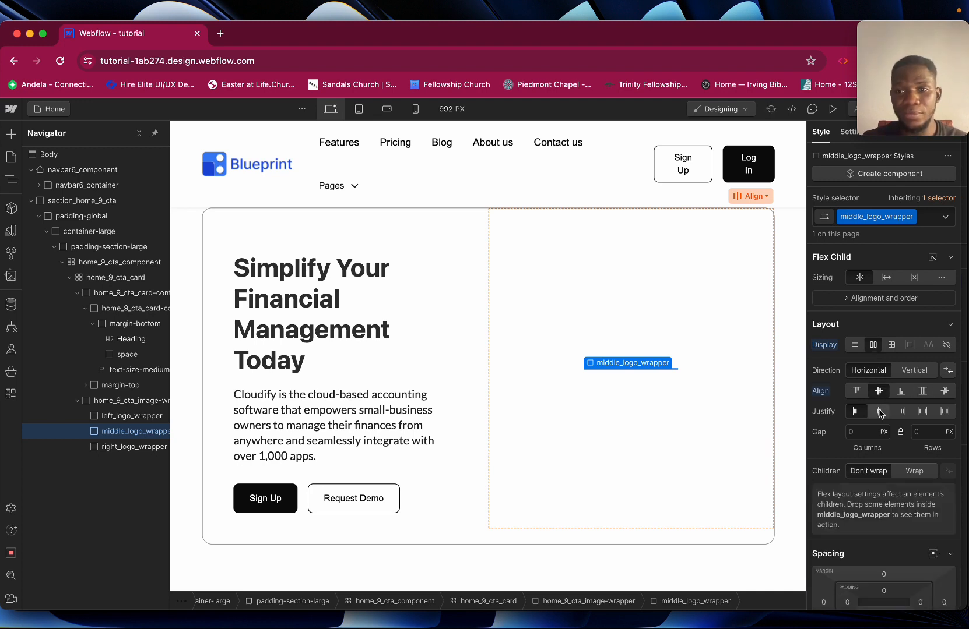
click(879, 412)
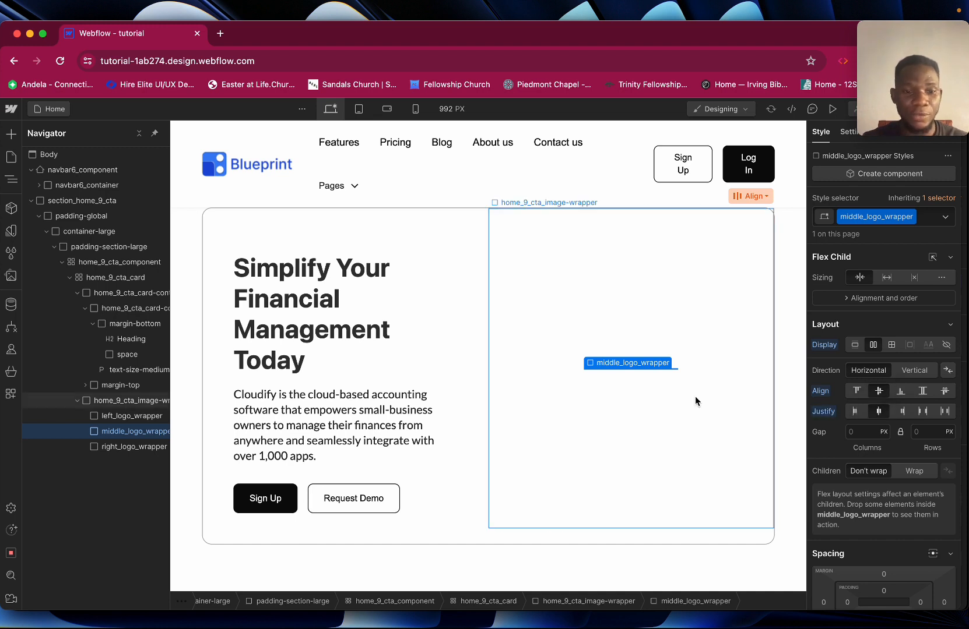
Insert an Image element inside middle_logo_wrapper using the quick element search
key(super+e)
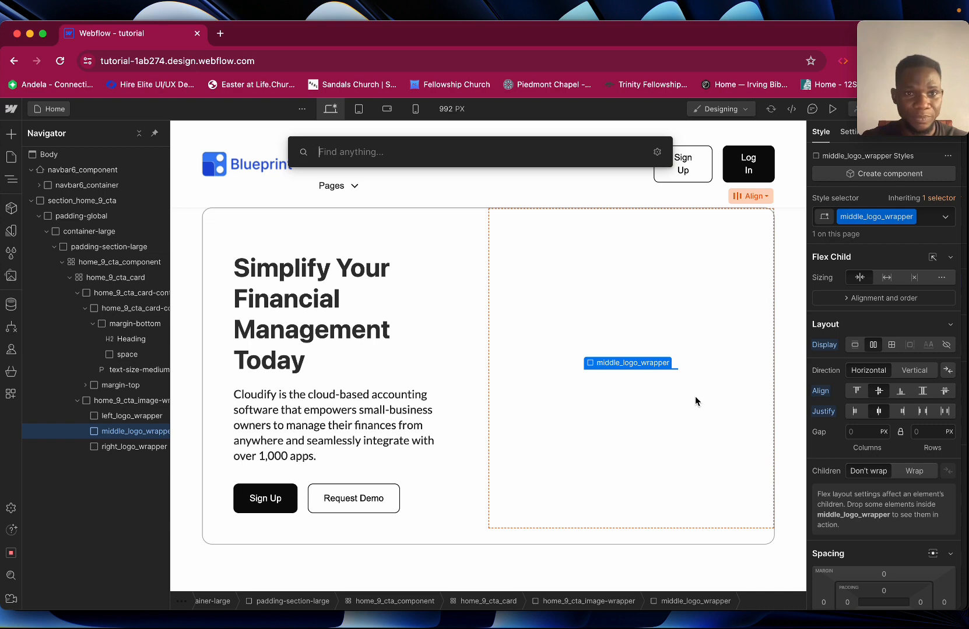
text(div)
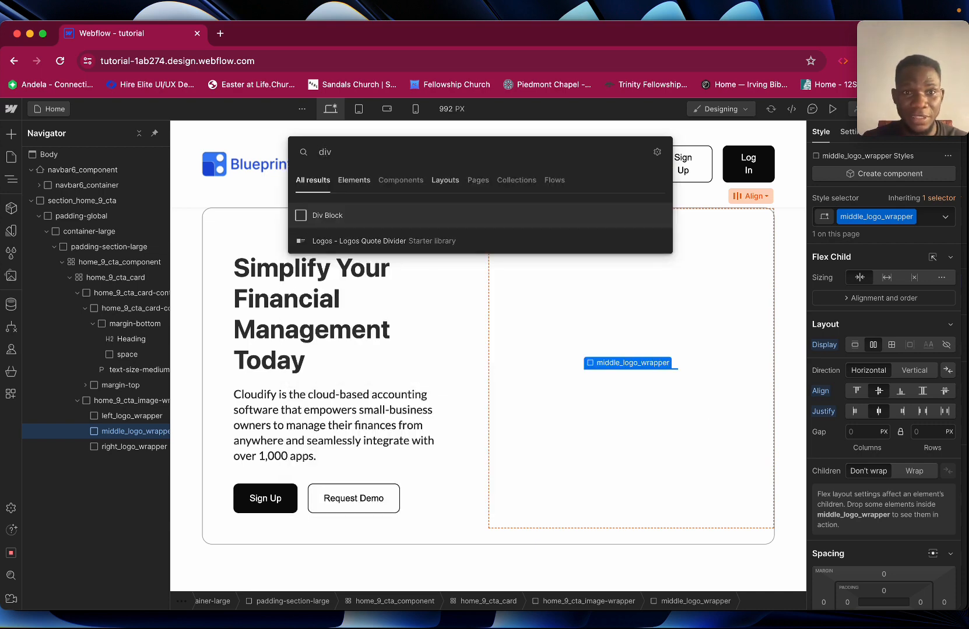
key(BackSpace)
key(BackSpace)
key(BackSpace)
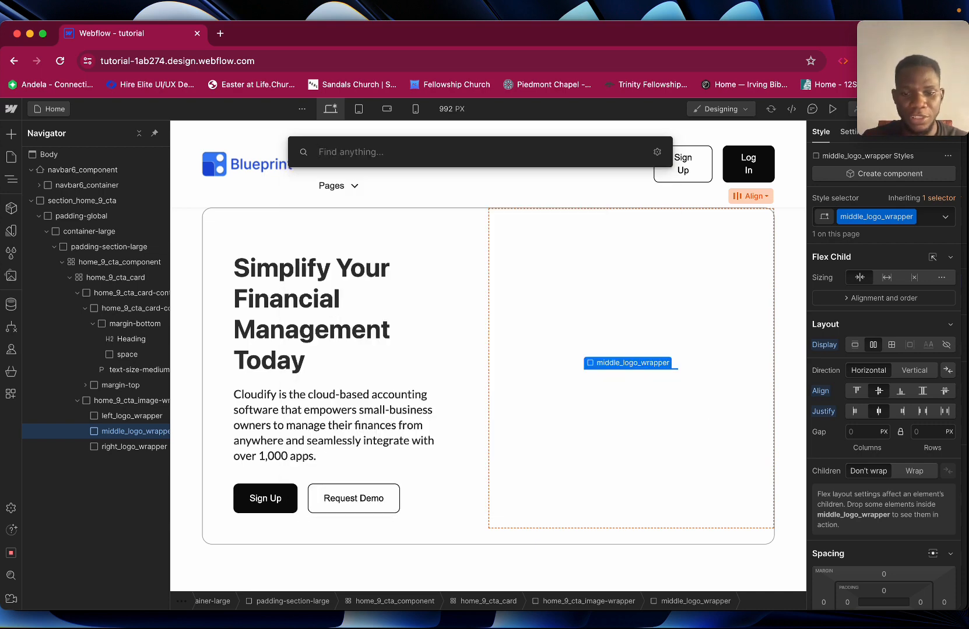
text(image)
key(Return)
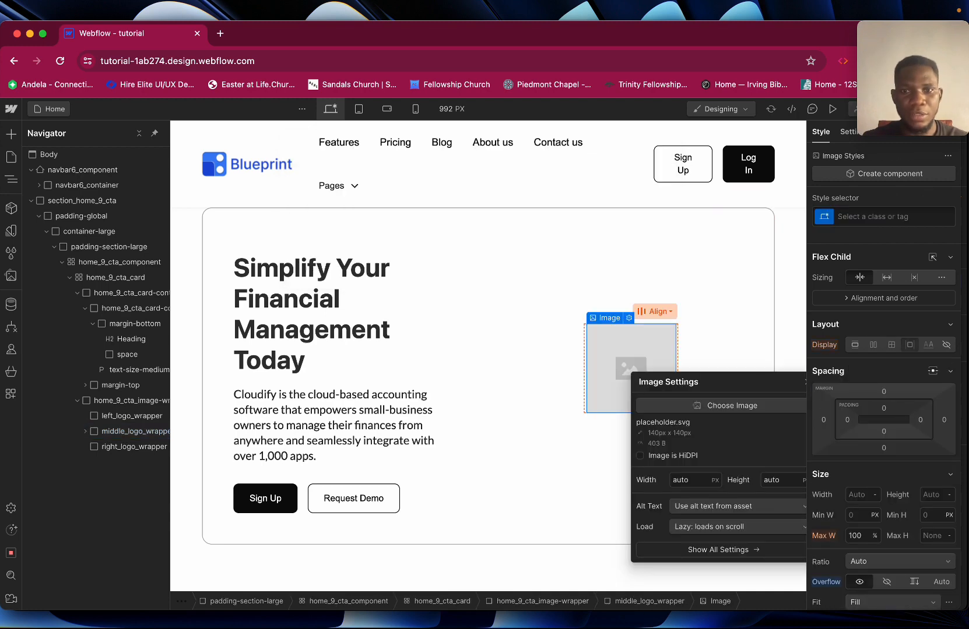
Replace the placeholder in the middle wrapper's image with the blue Blueprint logo from the assets and close the image settings
click(696, 406)
click(110, 288)
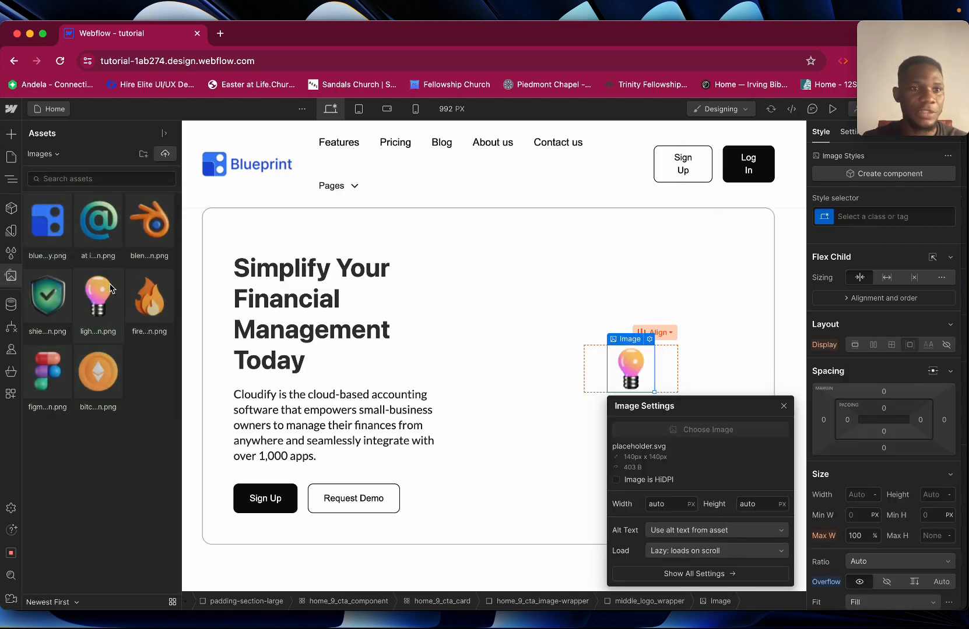
click(47, 221)
click(186, 326)
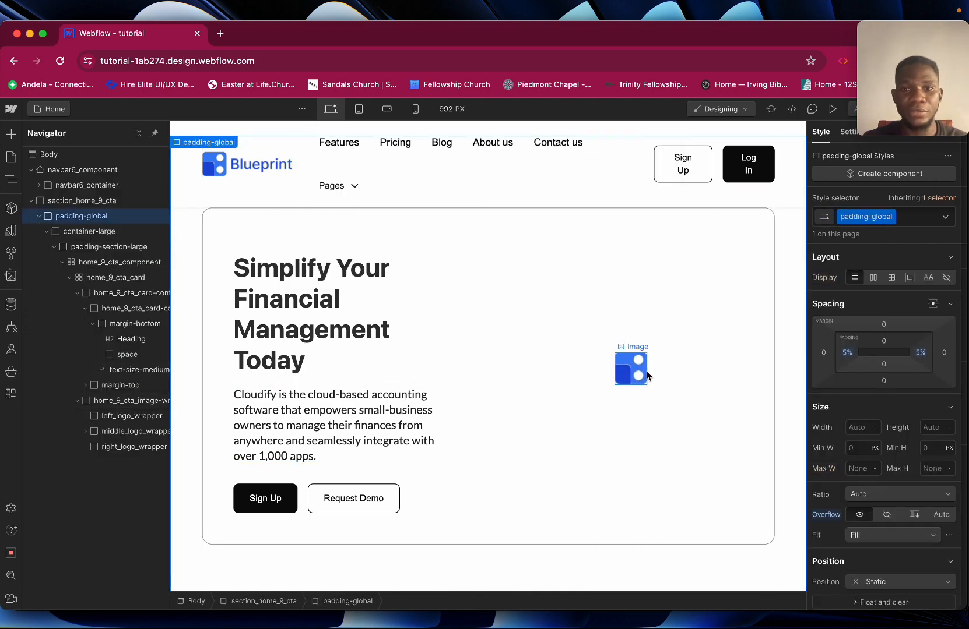
Switch to Figma and check the width and height of the central Blueprint logo in the call-to-action card
mouse_move(259, 606)
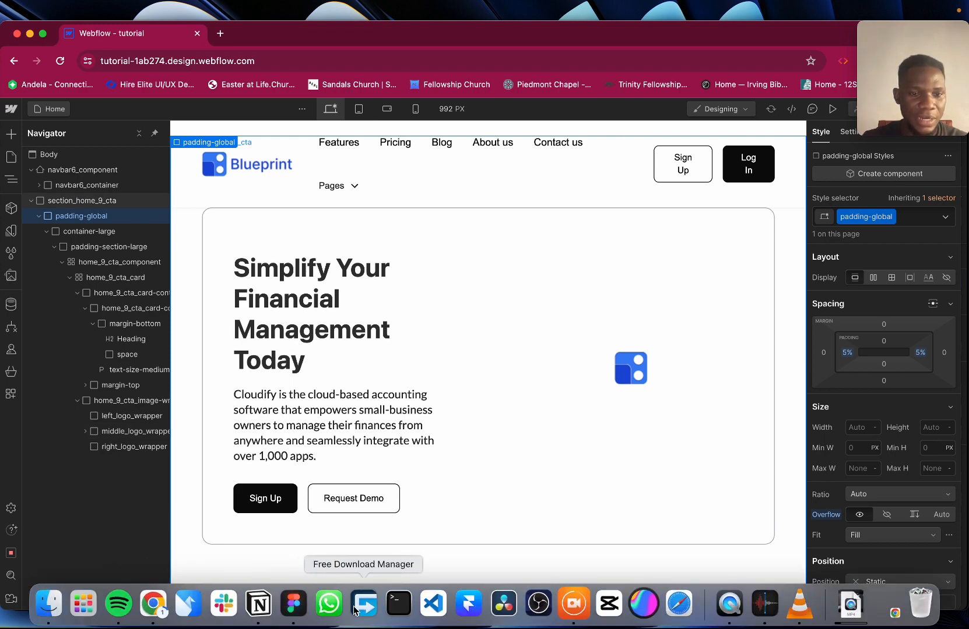
click(294, 604)
double_click(523, 279)
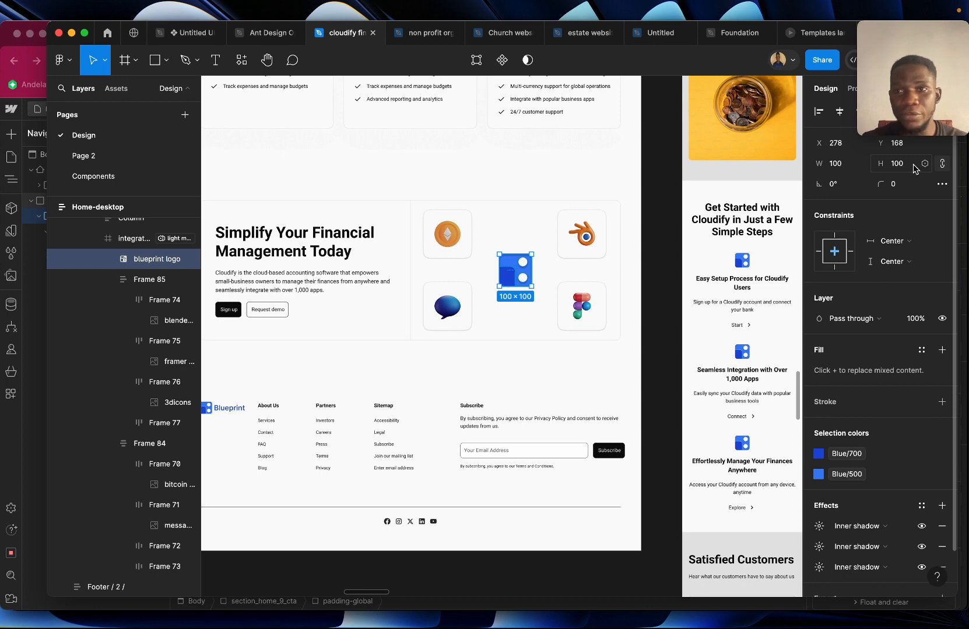
Switch back to Webflow and set the logo image in the middle wrapper to 100 px wide and 100 px high
key(super+Tab)
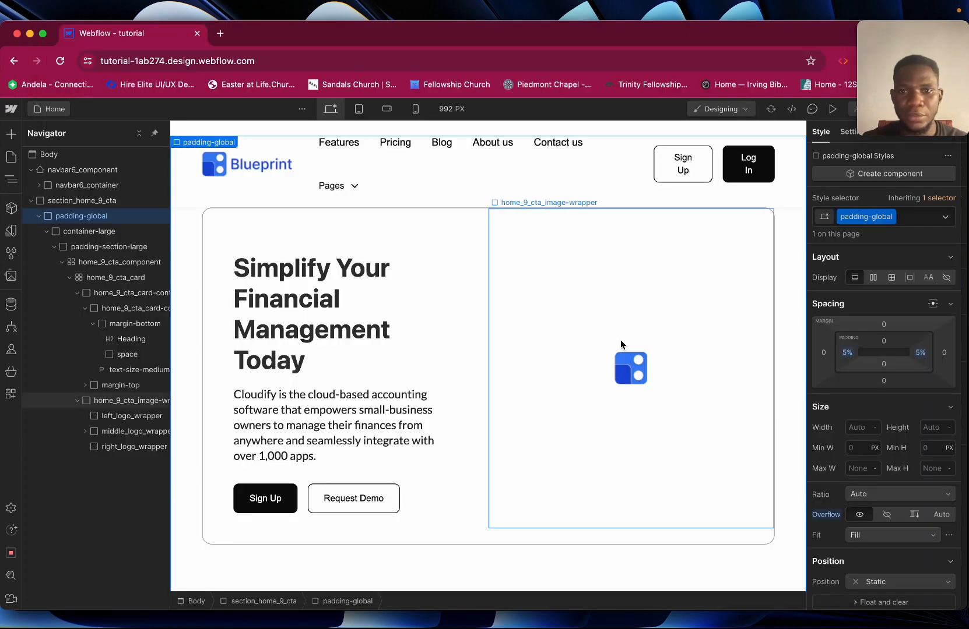
click(631, 369)
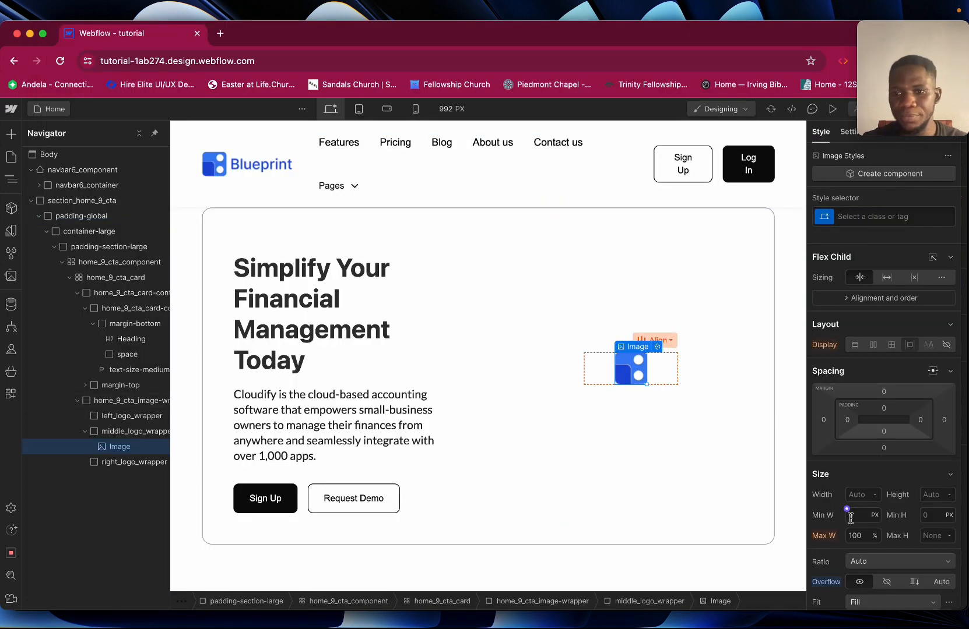
click(851, 495)
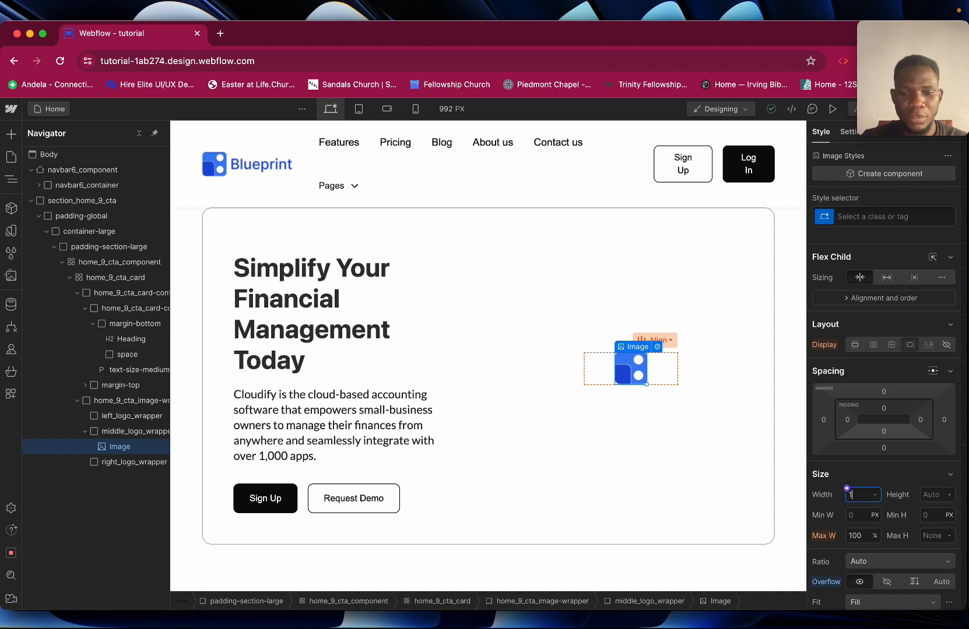
text(100)
click(935, 495)
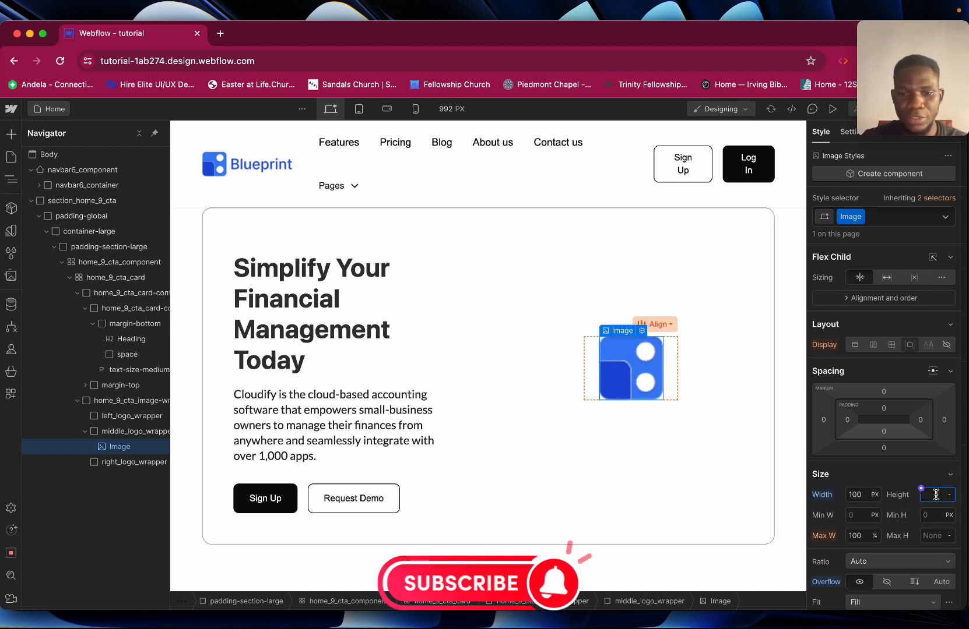
text(100)
key(Return)
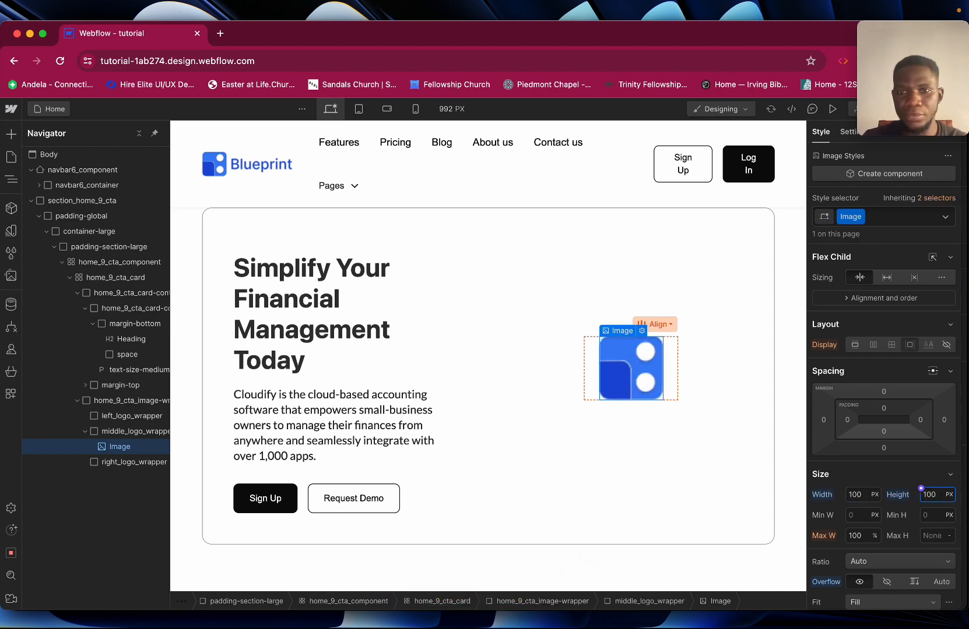
click(695, 448)
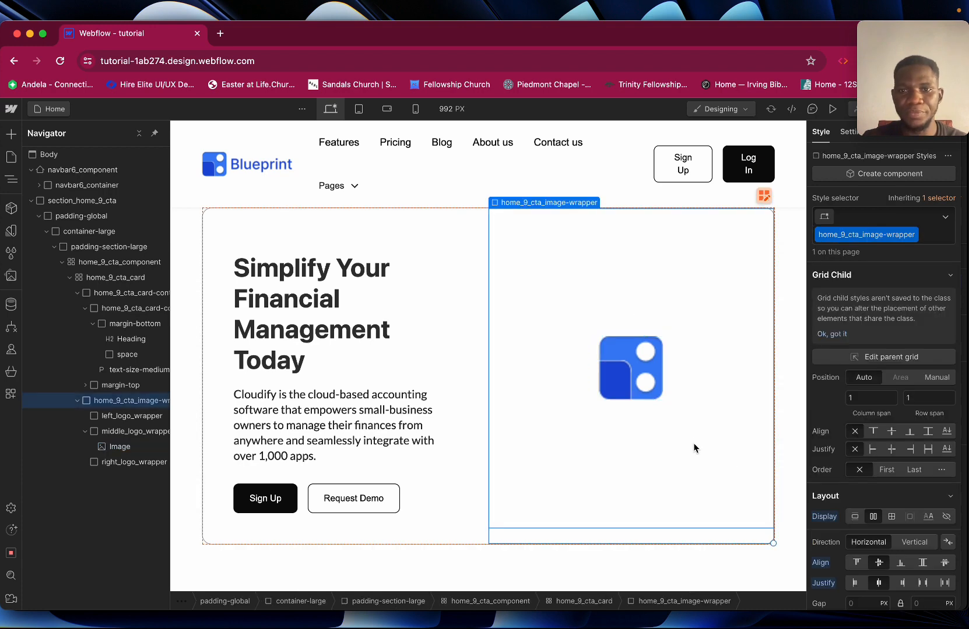
Check the resized logo at a wider canvas size, and inspect its parent middle_logo_wrapper
click(624, 363)
key(z)
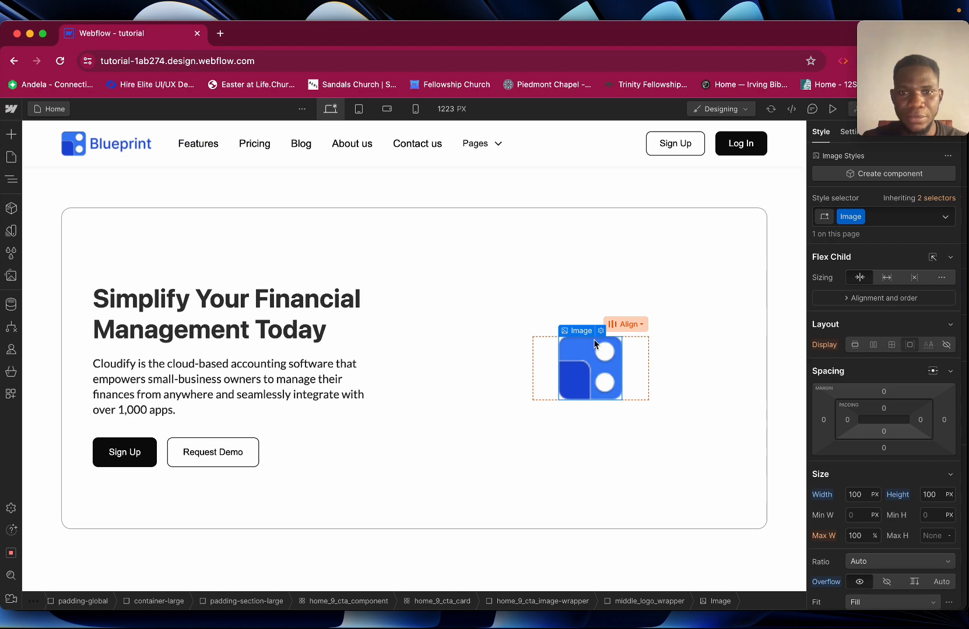
key(z)
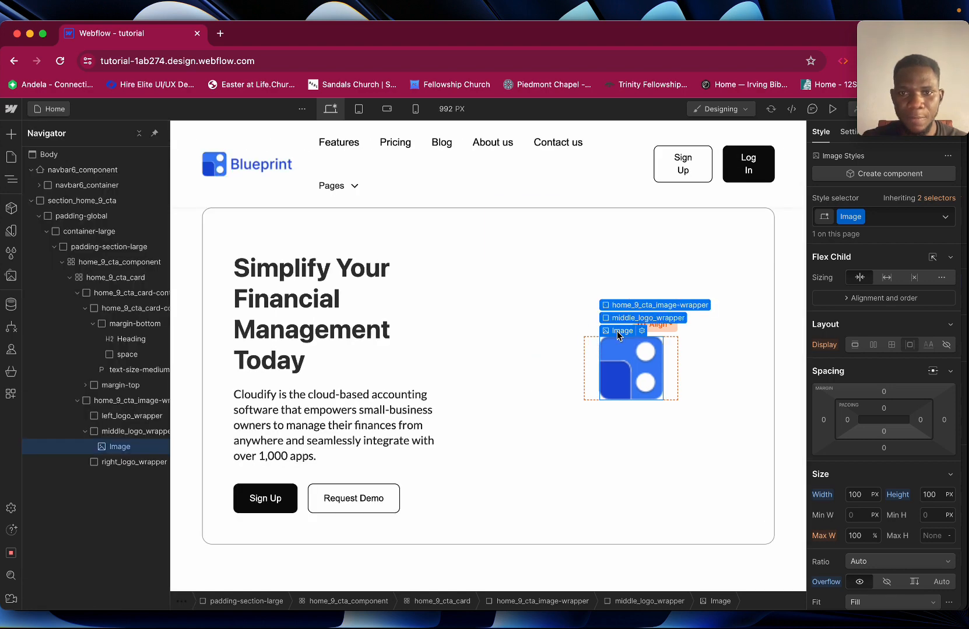
click(628, 320)
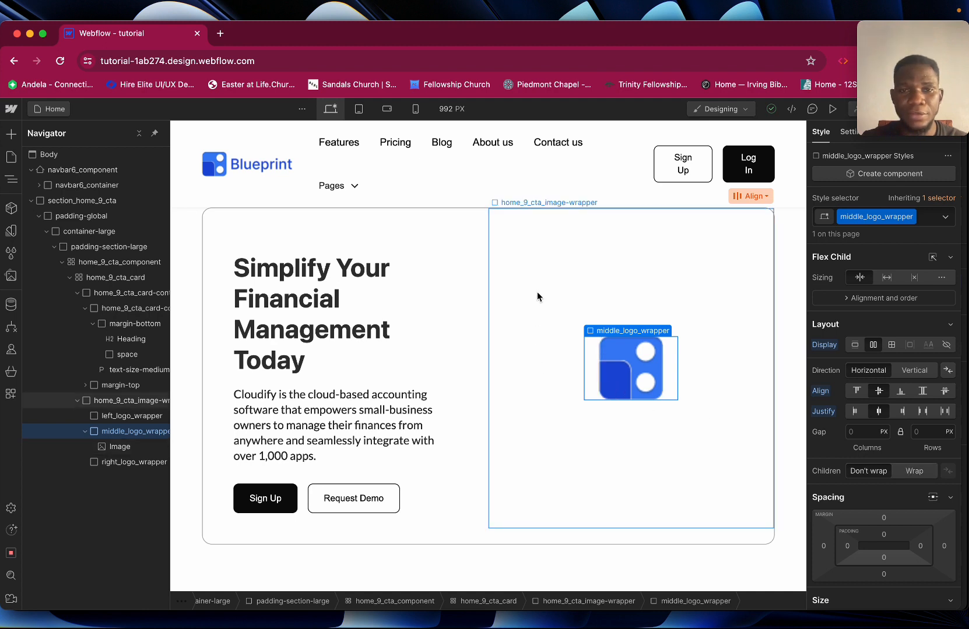
Give left_logo_wrapper a padding of 0.5rem on all four sides
click(124, 416)
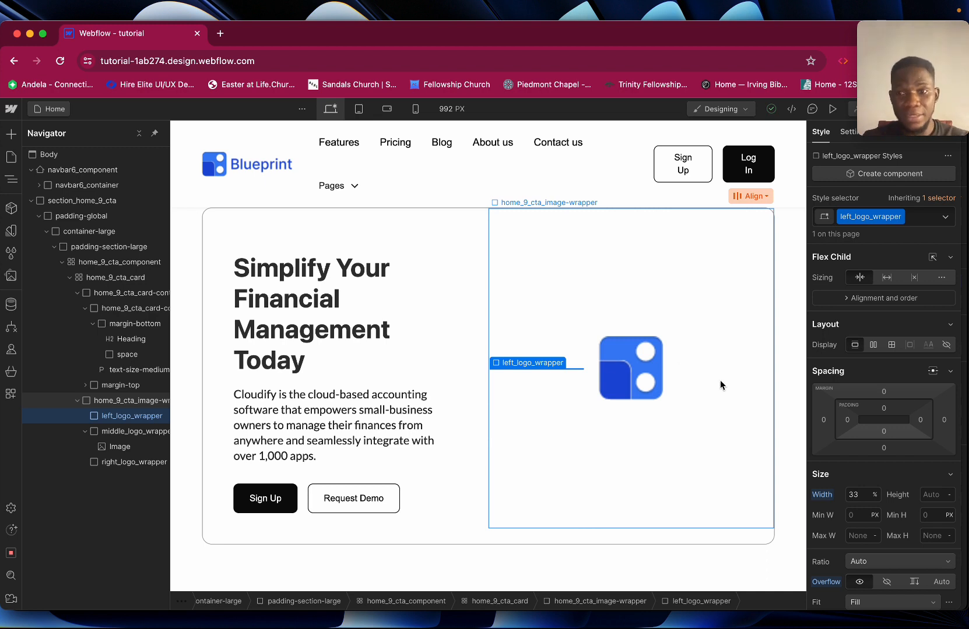
click(847, 420)
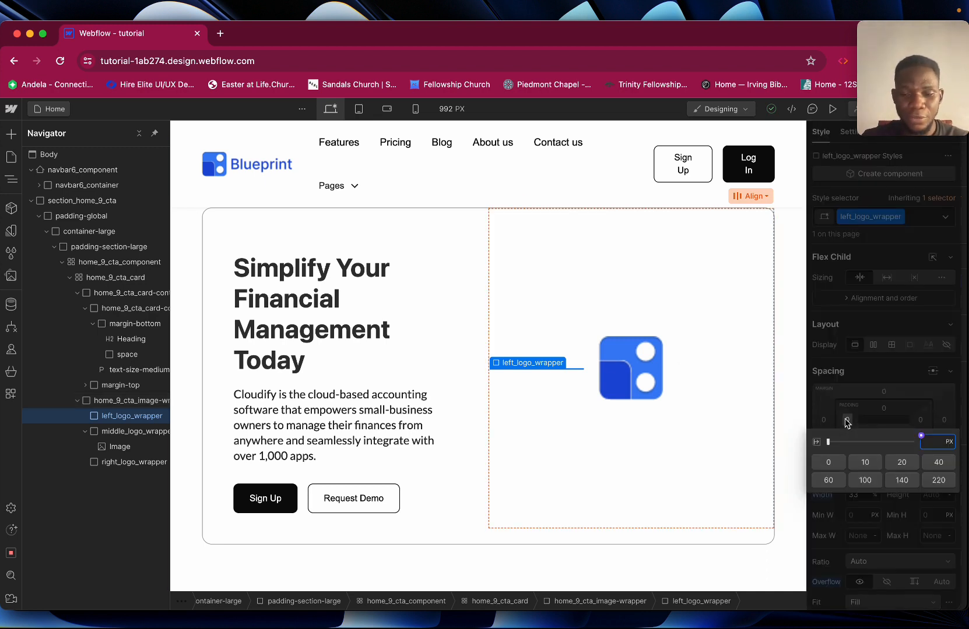
text(.5rem)
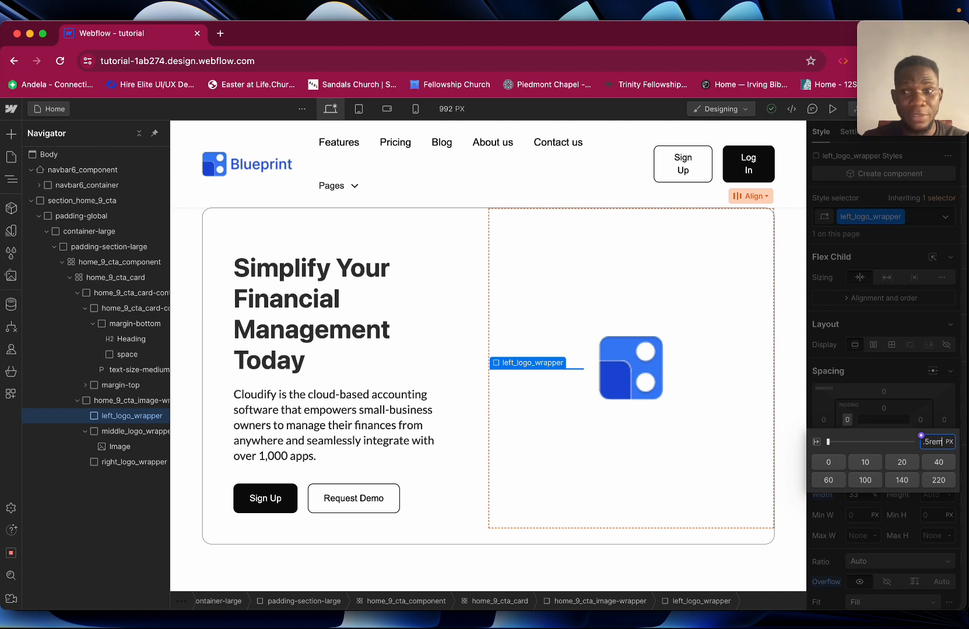
key(Return)
click(920, 419)
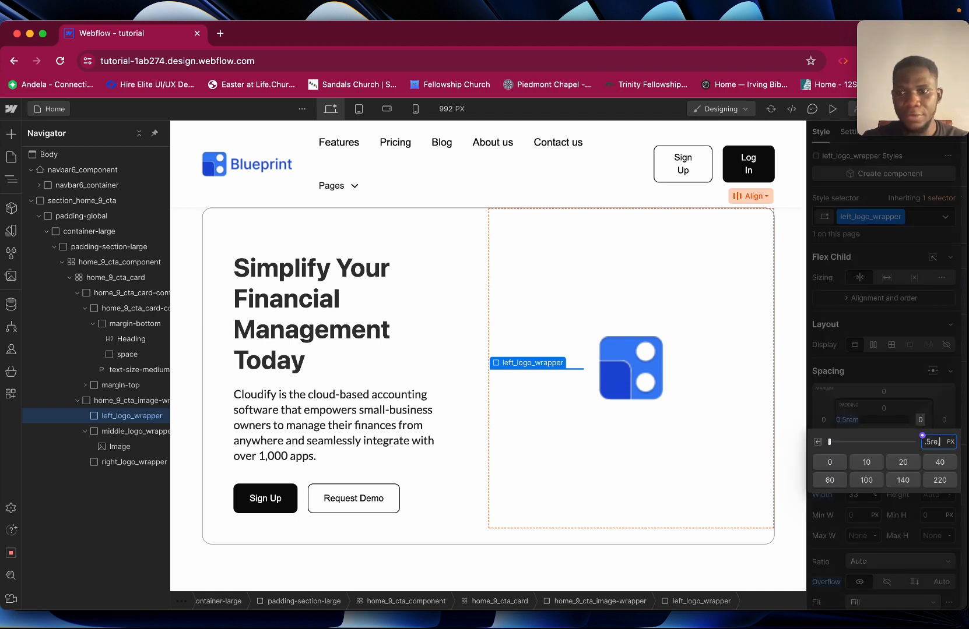
key(Return)
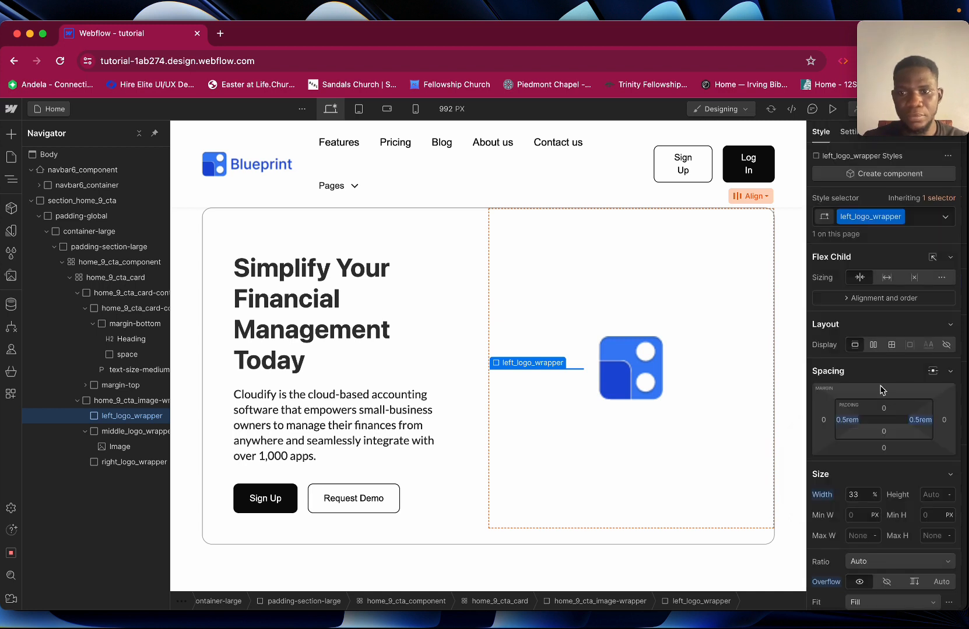
click(884, 409)
text(.5)
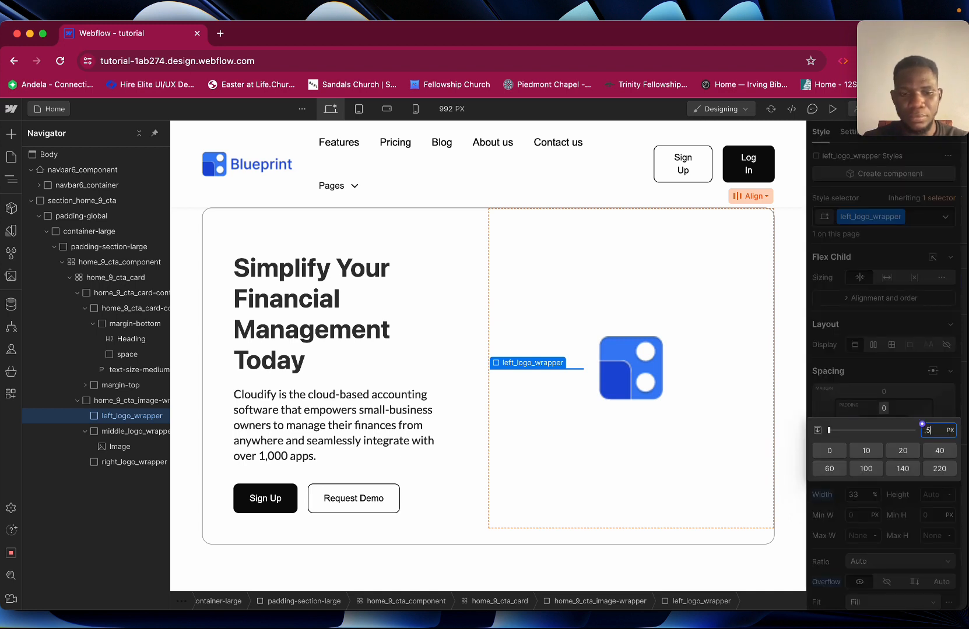
text(rem)
key(Return)
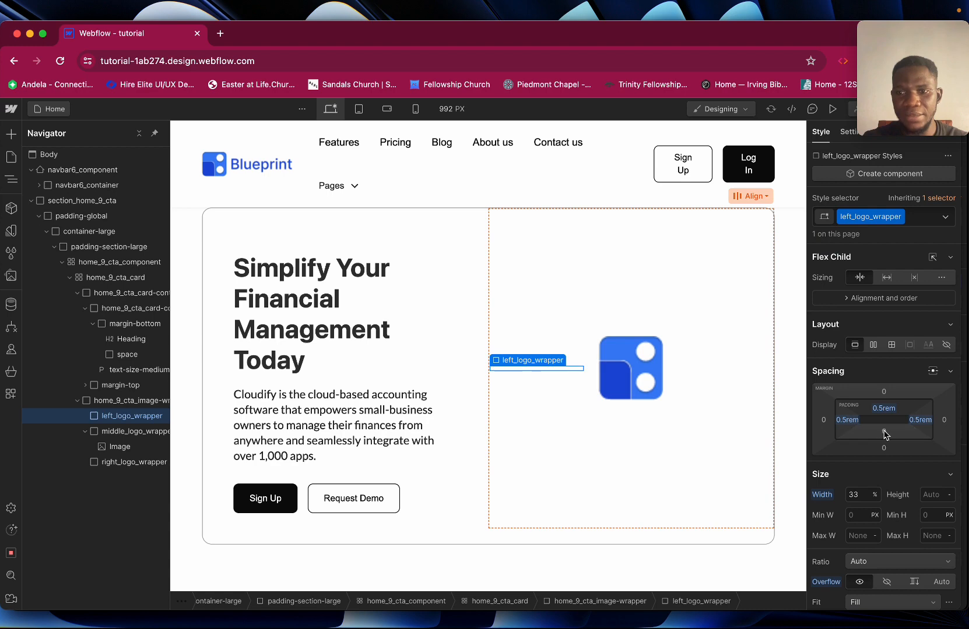
In Figma, detach the fill and stroke color variables of the bitcoin icon's frame and select the fill's hex code
key(super+Tab)
click(456, 243)
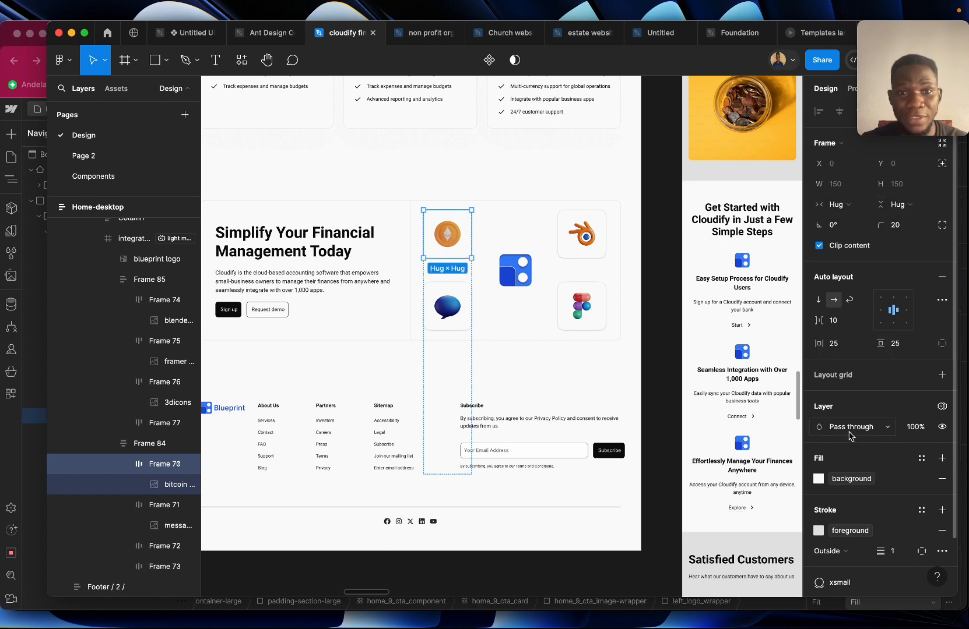
click(921, 478)
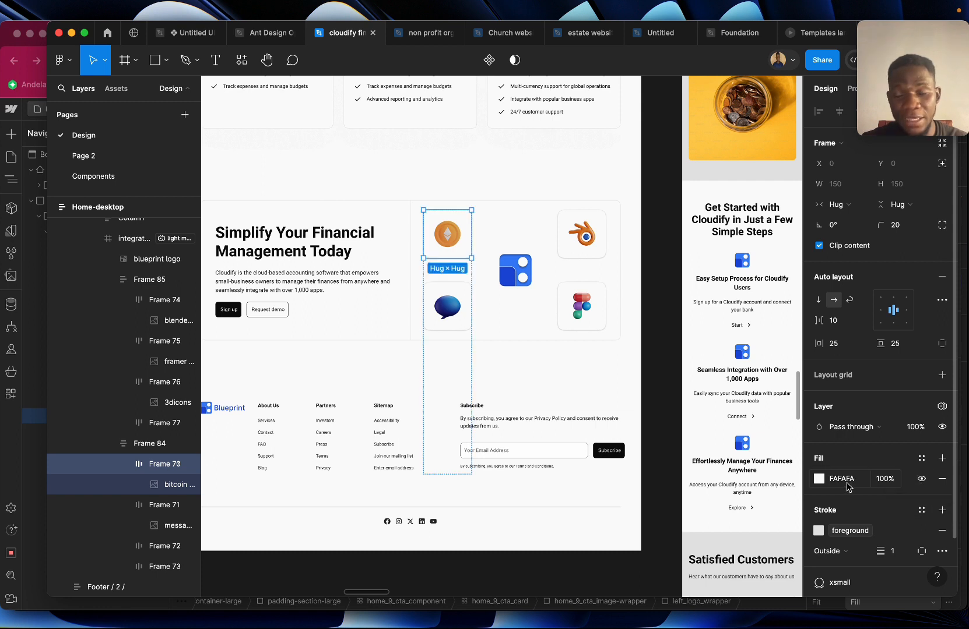
click(923, 531)
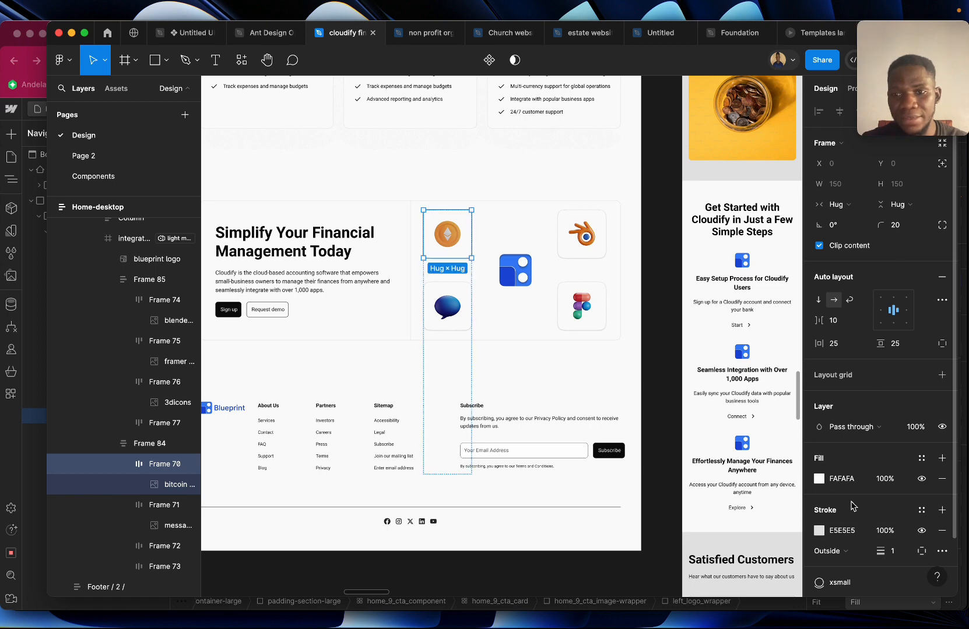
click(841, 480)
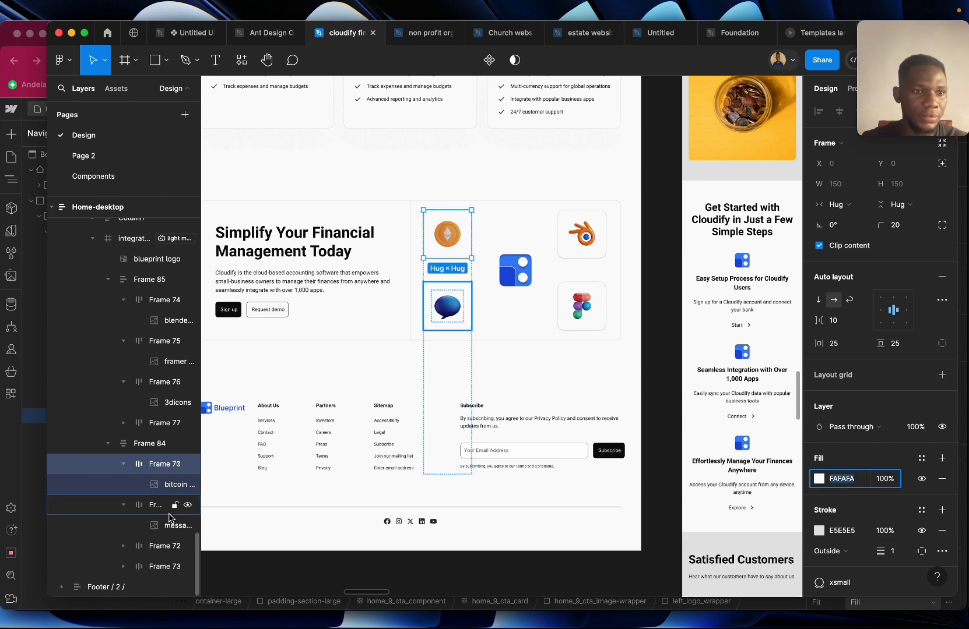
Return to Webflow and insert a Div Block inside left_logo_wrapper using the quick element search
click(11, 478)
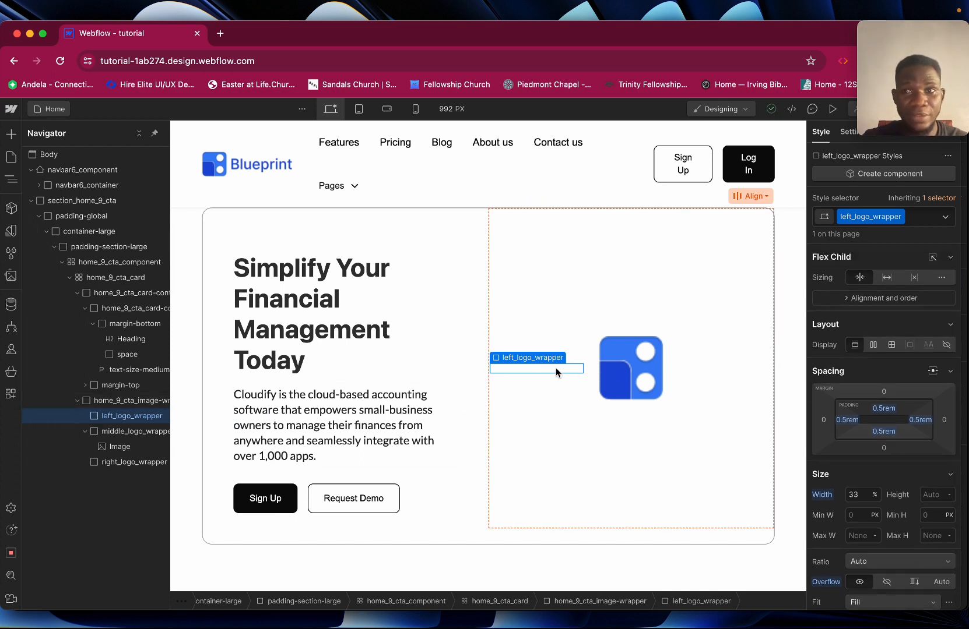
key(super+e)
text(div)
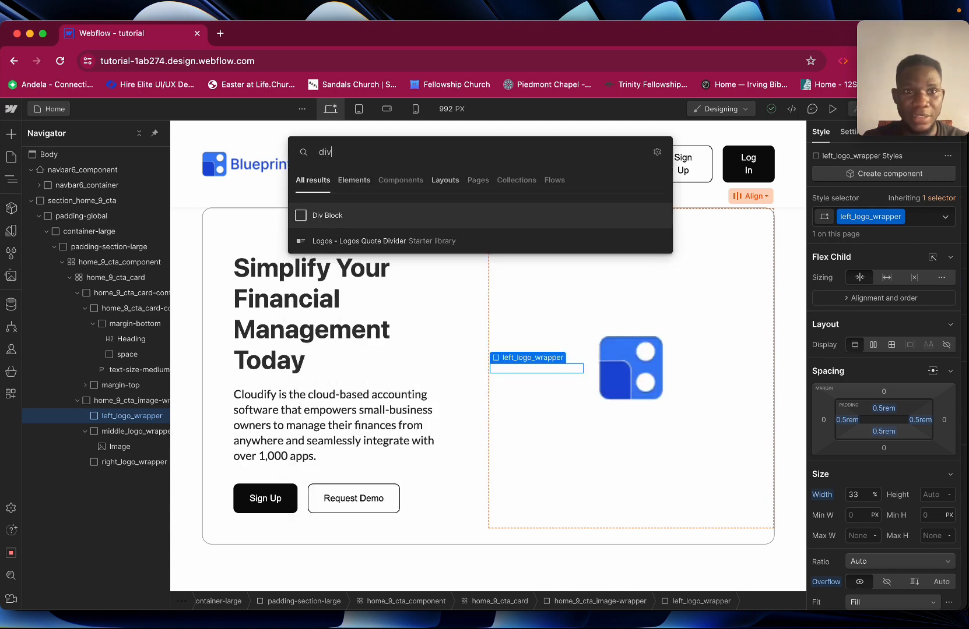
key(Return)
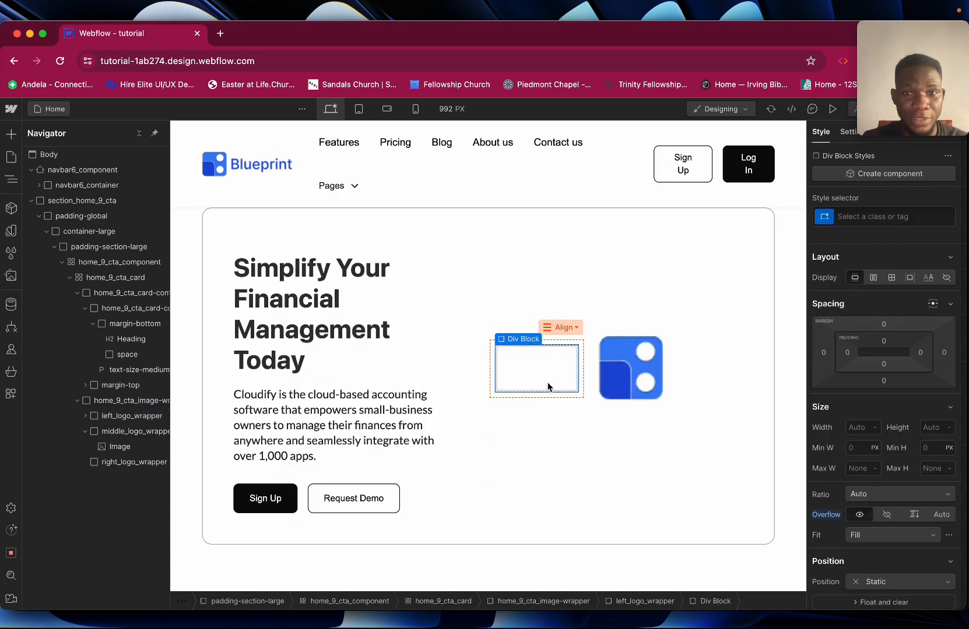
Assign the new class logo-container to the div block inside left_logo_wrapper
key(super+Return)
text(logo)
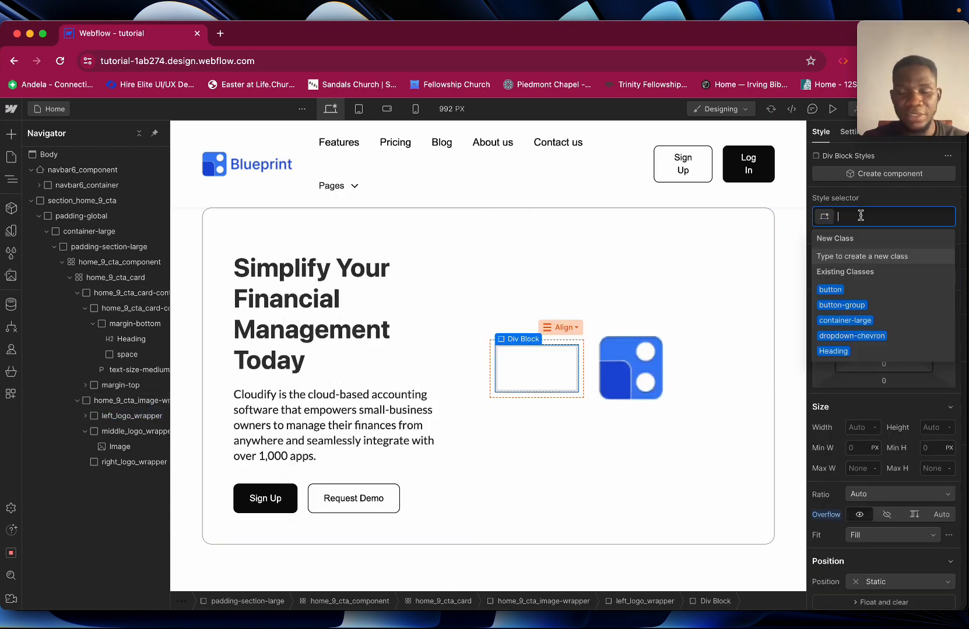
text(_)
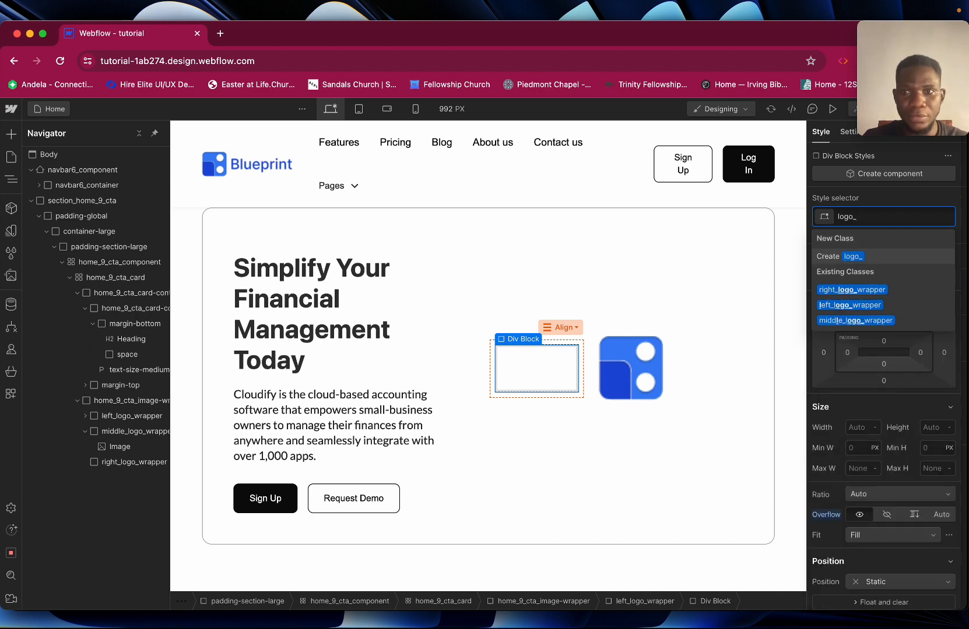
key(BackSpace)
text(-c)
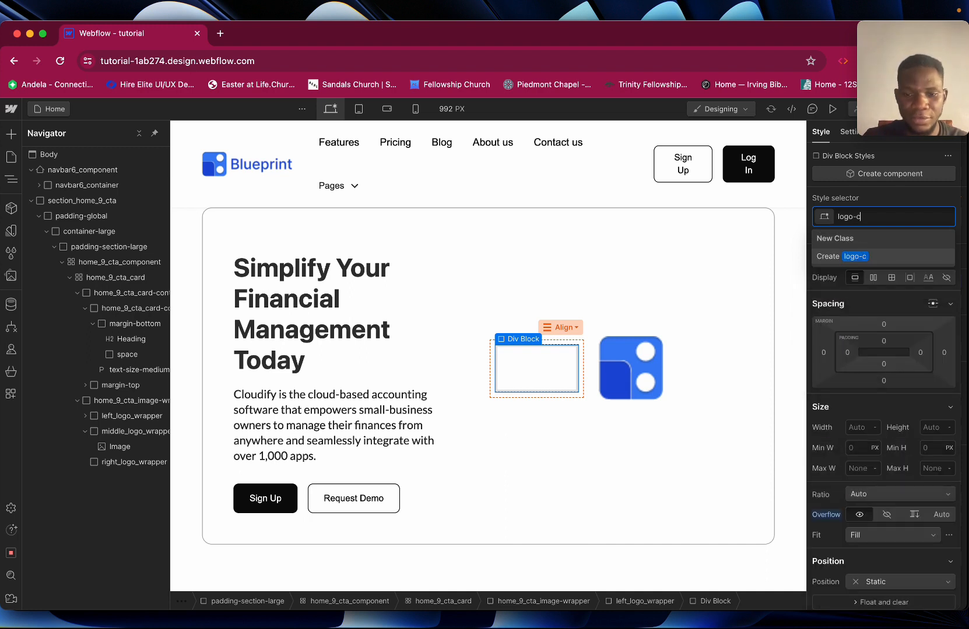
text(ontainer)
key(Return)
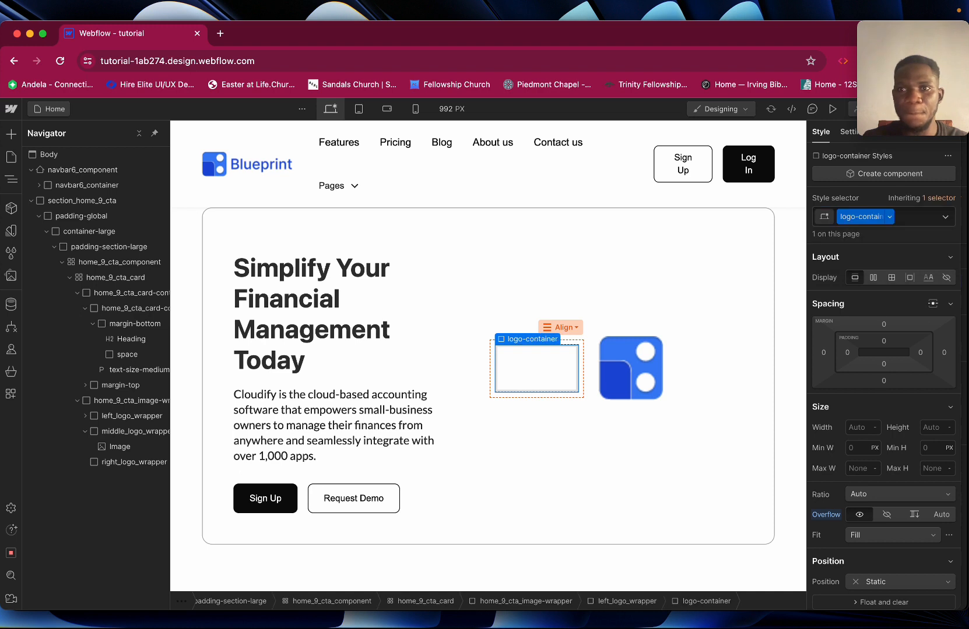
Set the background color of logo-container to #fafafa
scroll(918, 454, down, 3)
scroll(917, 455, down, 5)
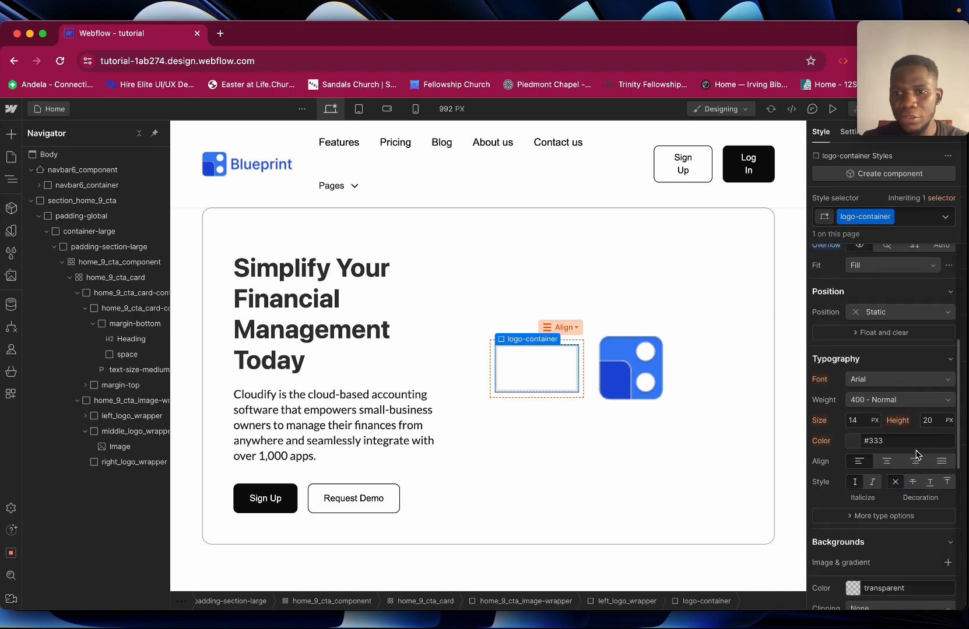
scroll(917, 455, up, 4)
scroll(909, 446, down, 10)
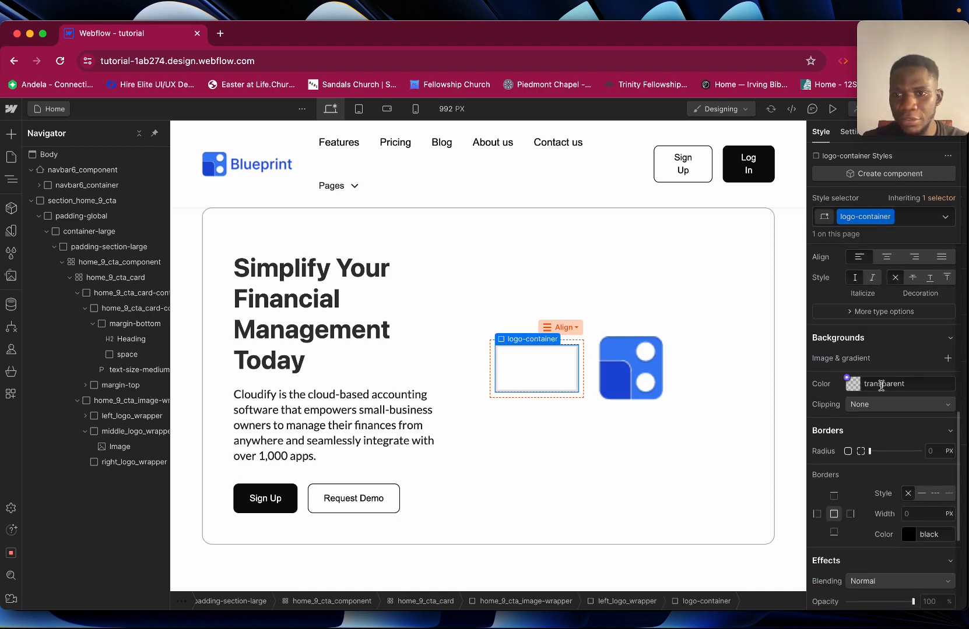
click(882, 384)
text(fafafa)
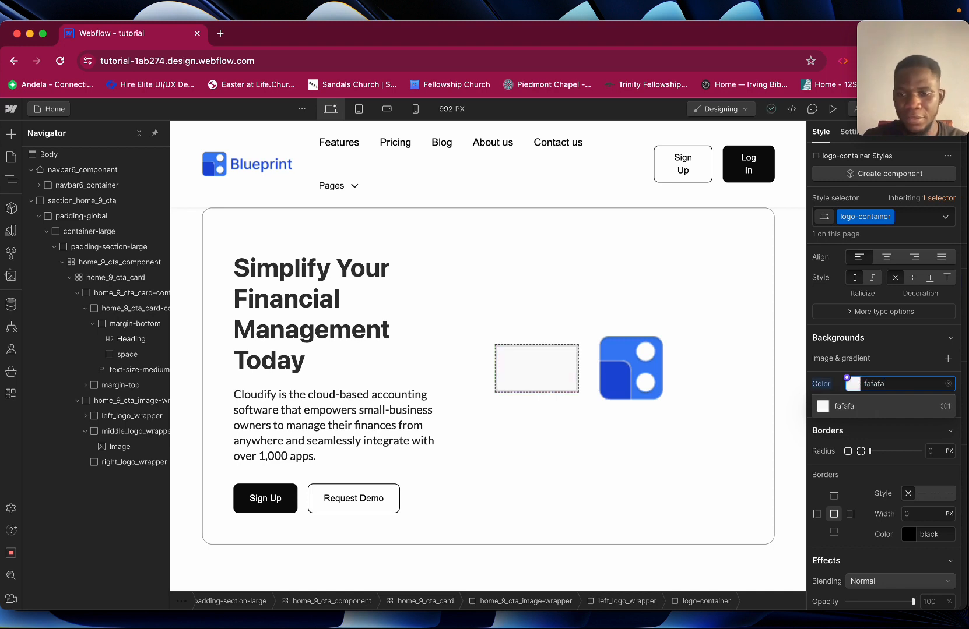
key(Return)
Apply a solid 1 px border to all sides of logo-container
scroll(894, 473, down, 2)
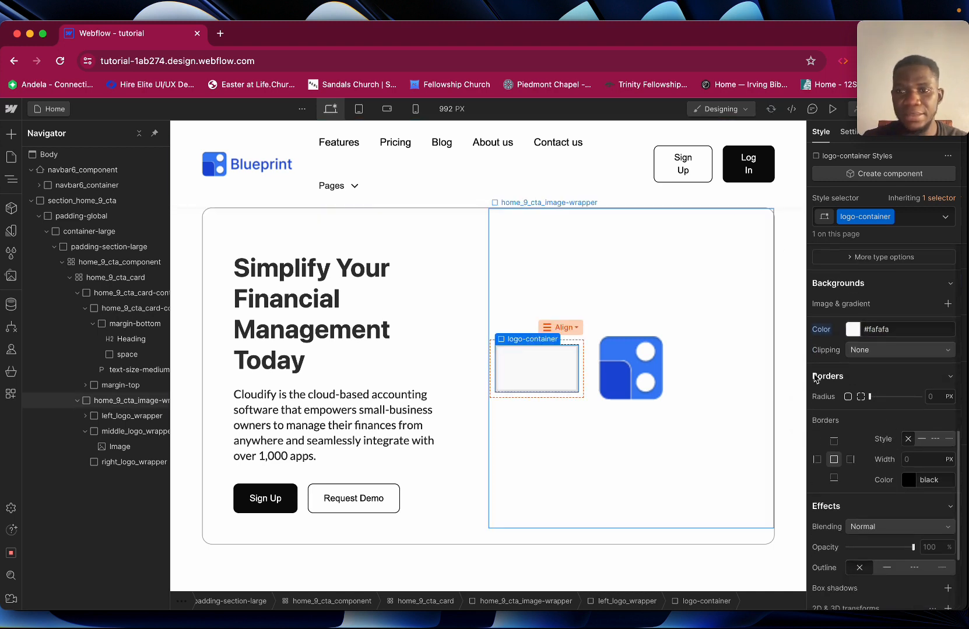
scroll(875, 501, down, 1)
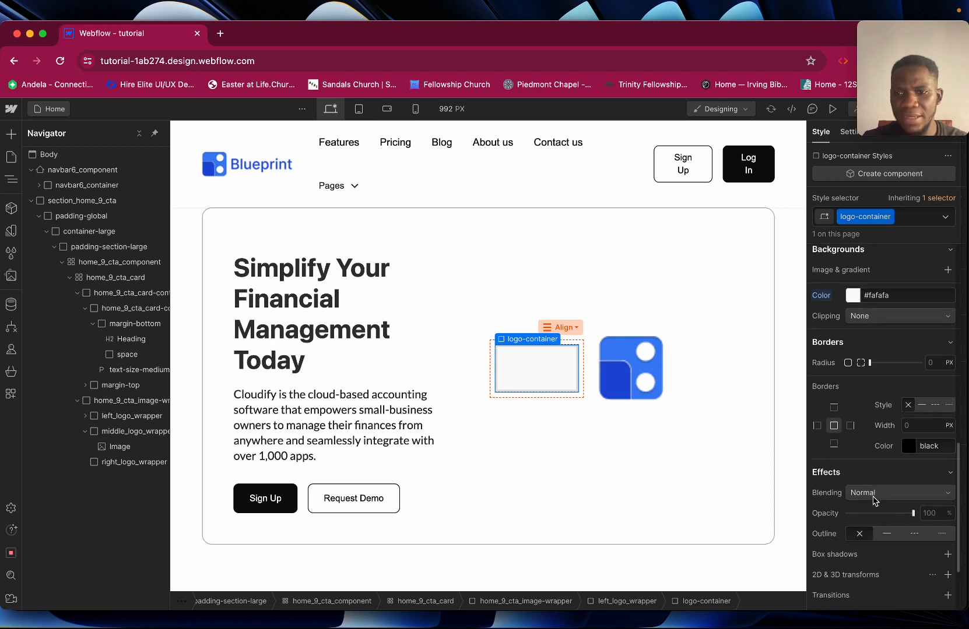
click(922, 405)
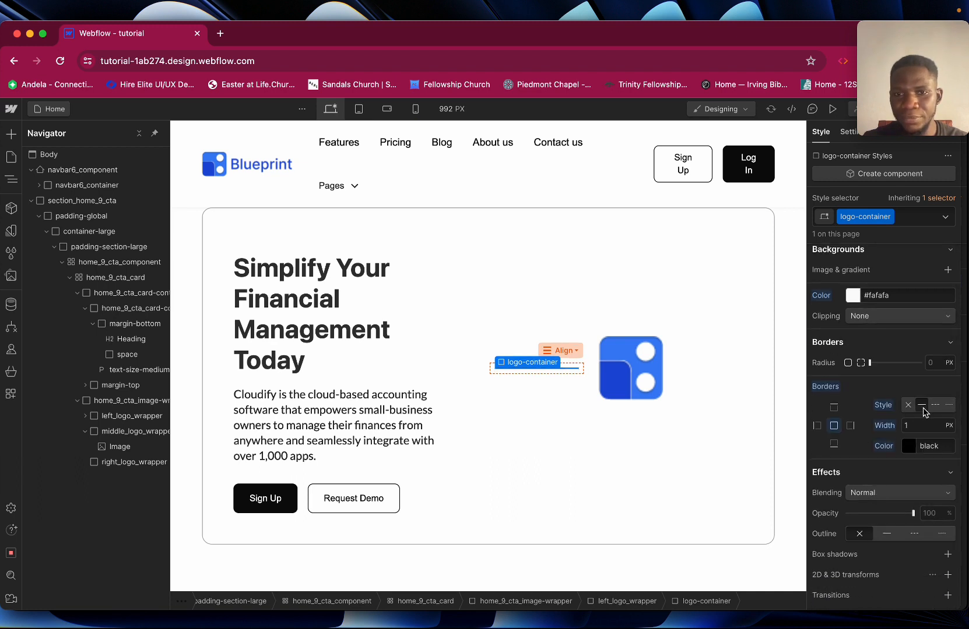
Set the width and height of logo-container to 150 px each
scroll(898, 402, up, 10)
click(859, 430)
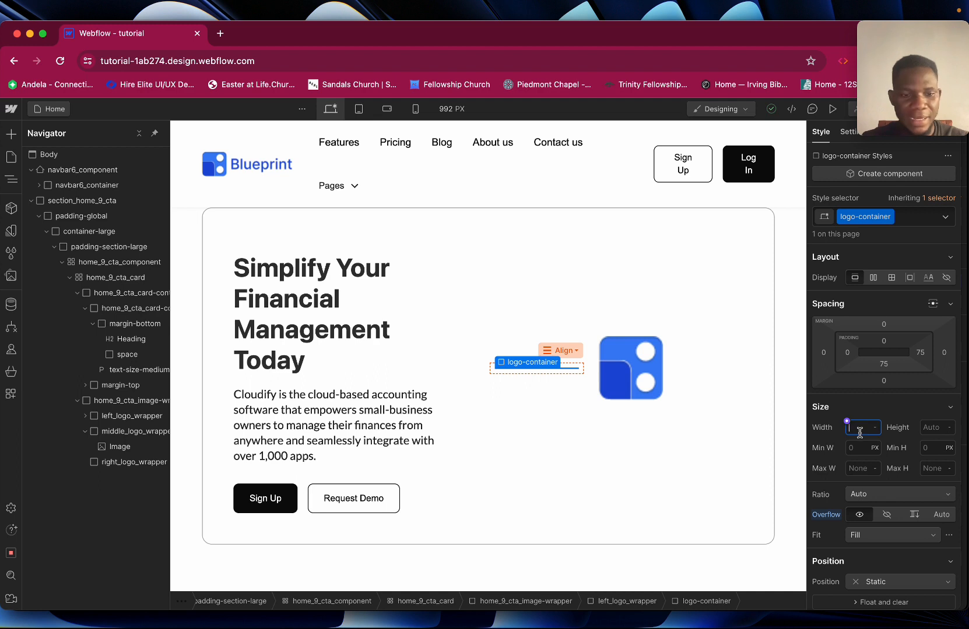
text(150)
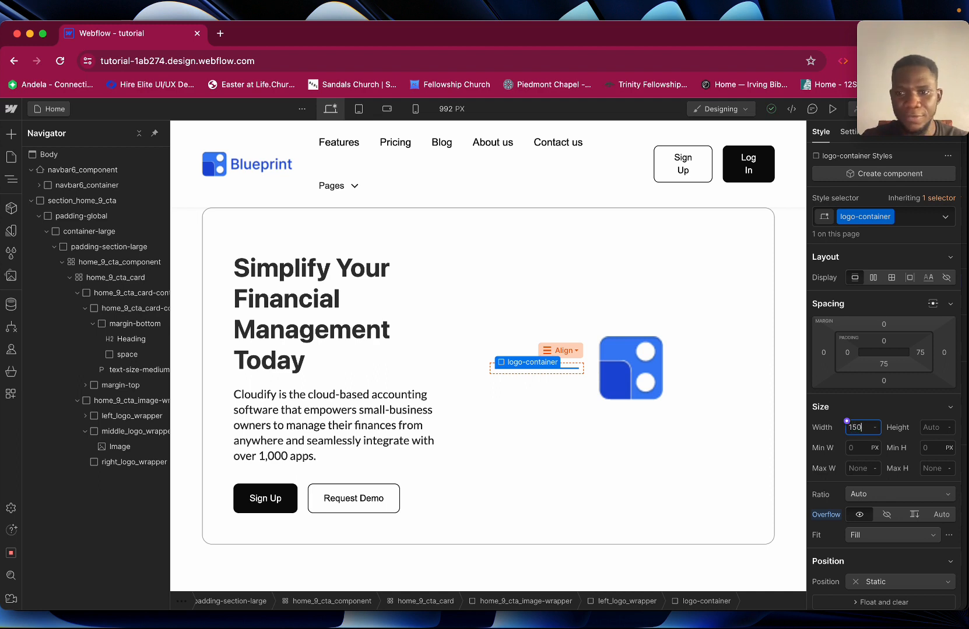
click(934, 429)
text(1)
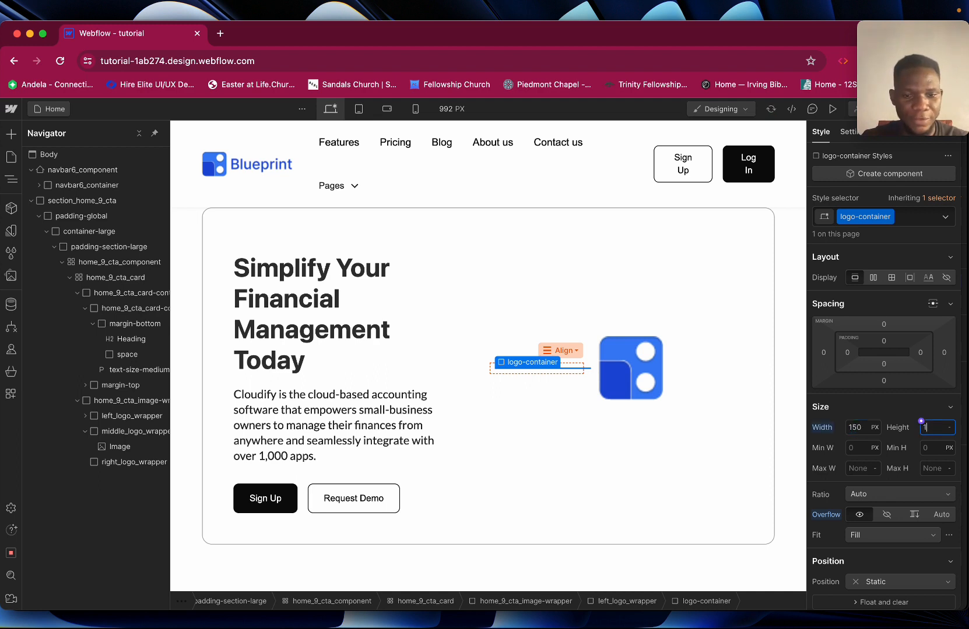
text(50)
key(Return)
Copy the stroke hex code of the bitcoin icon's frame in Figma and apply #e5e5e5 as logo-container's border color in Webflow
scroll(883, 408, down, 5)
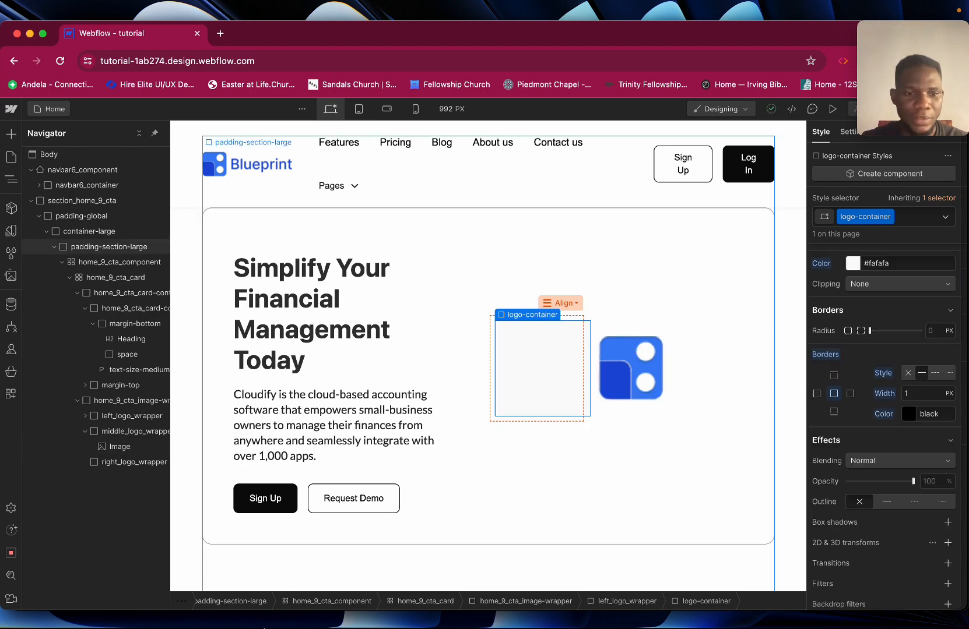
click(290, 600)
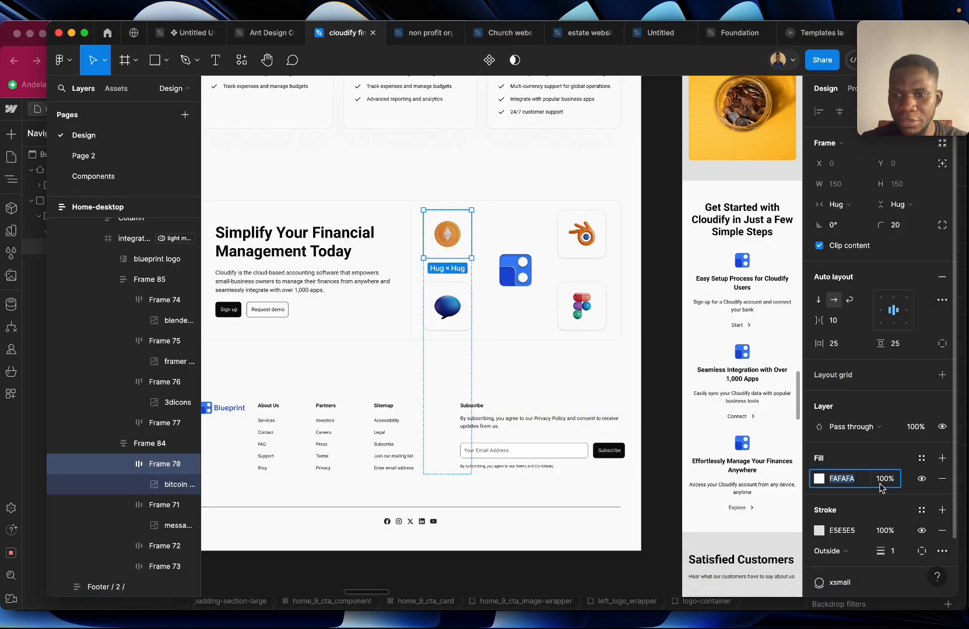
click(848, 530)
key(super+c)
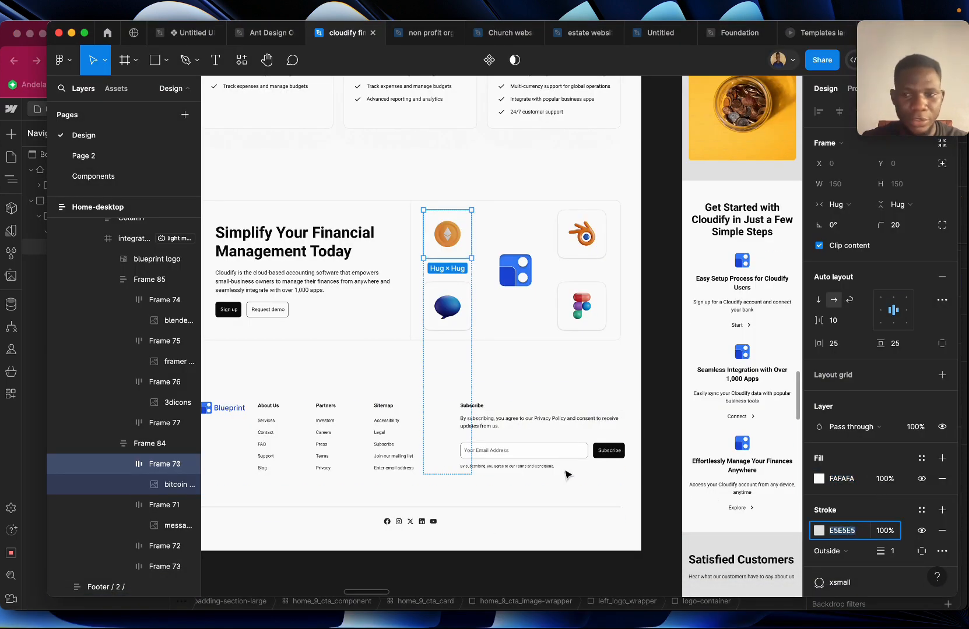
click(15, 438)
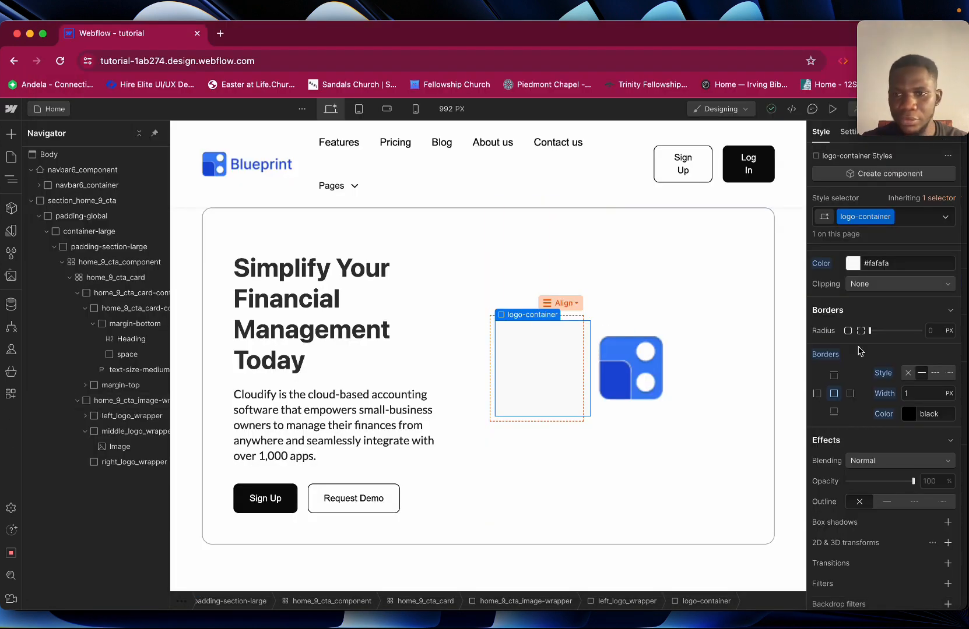
click(934, 415)
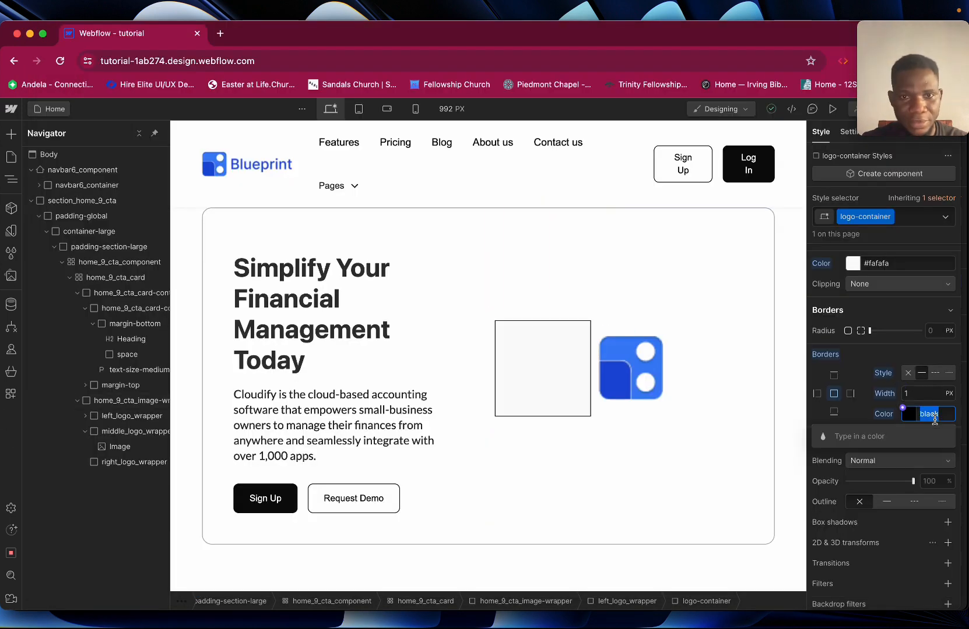
key(super+v)
key(Return)
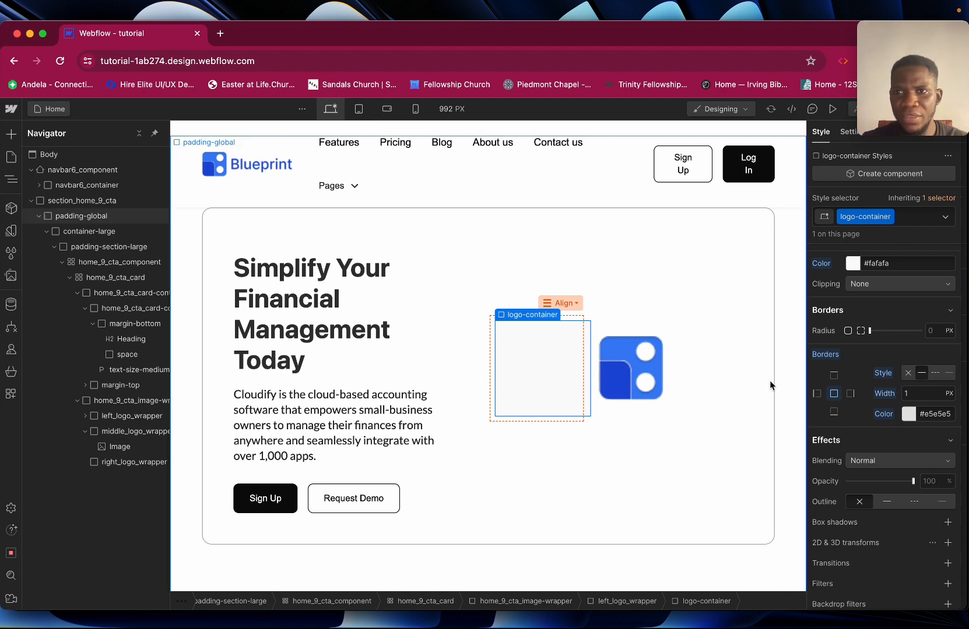
Set the corner radius of logo-container to 20 px
scroll(908, 364, up, 8)
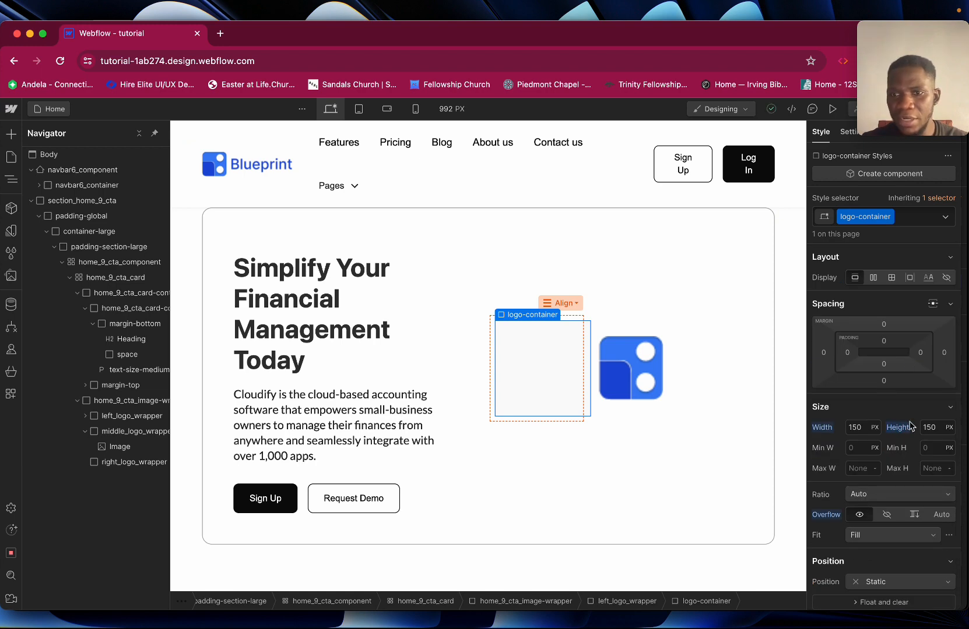
scroll(910, 426, down, 8)
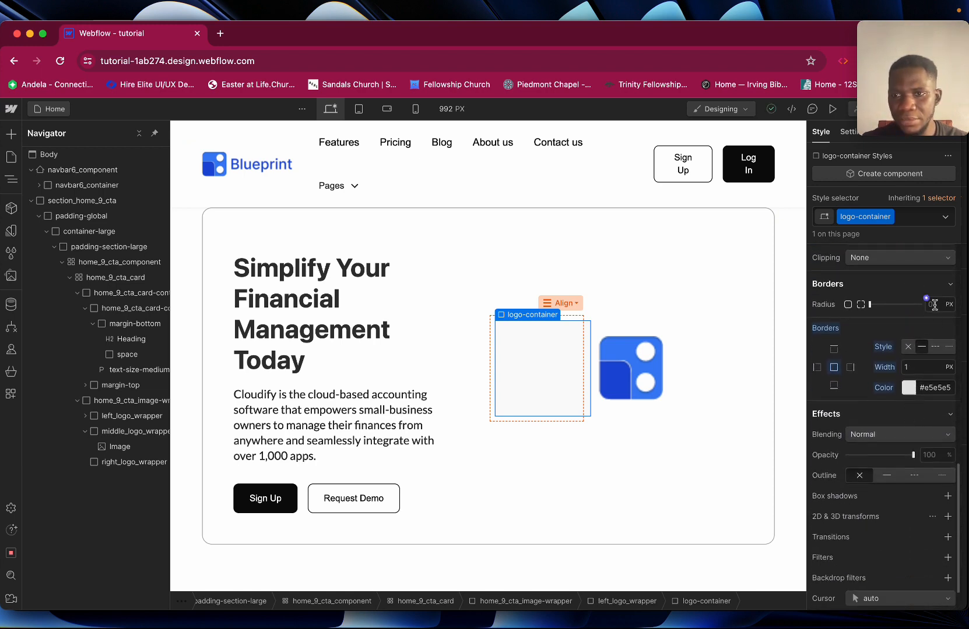
click(934, 305)
text(20)
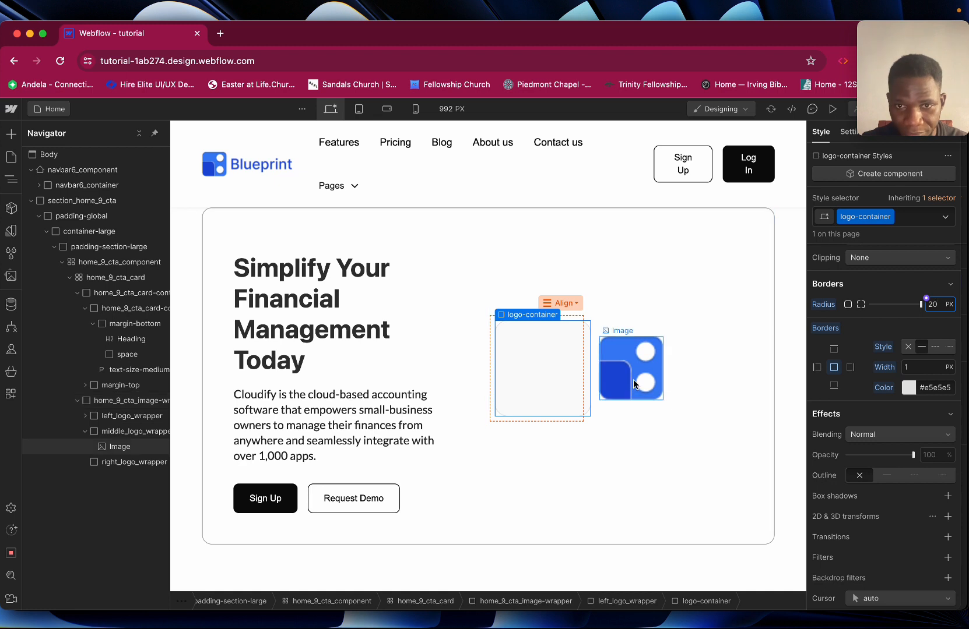
Add an outside box shadow to logo-container with its black color at 8% opacity
click(947, 497)
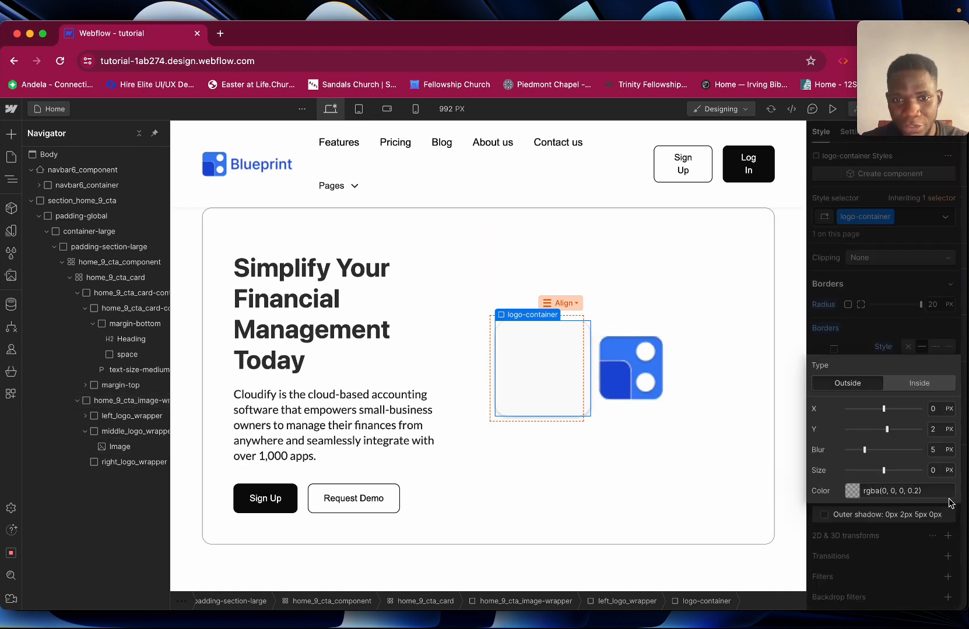
click(885, 491)
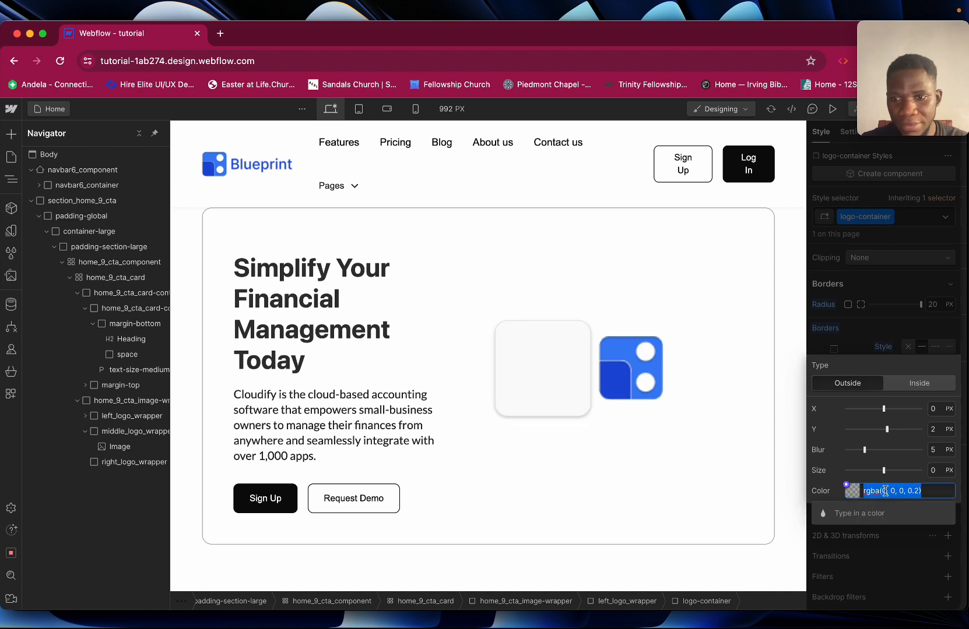
click(856, 494)
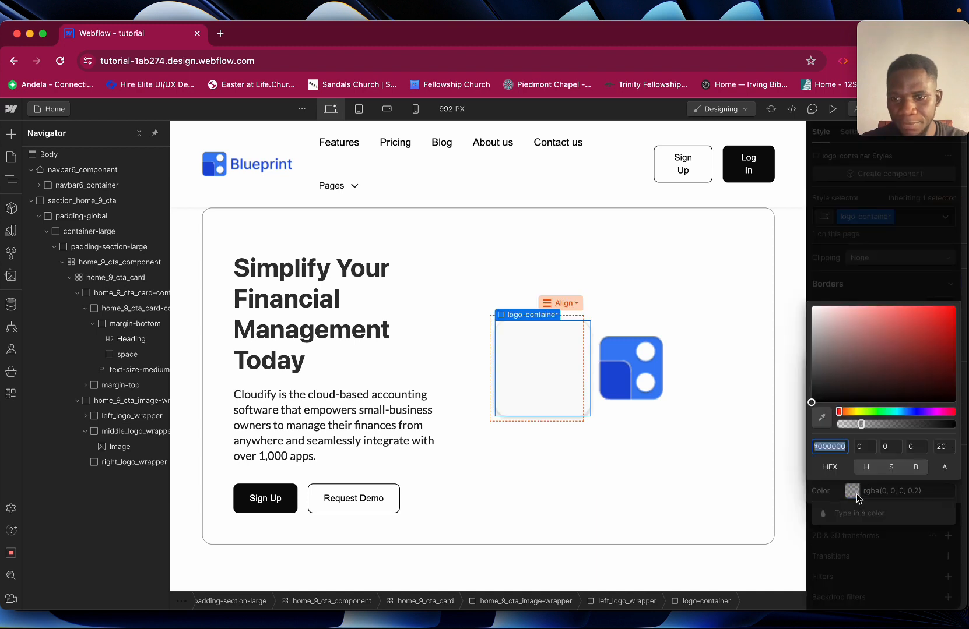
click(944, 447)
text(8)
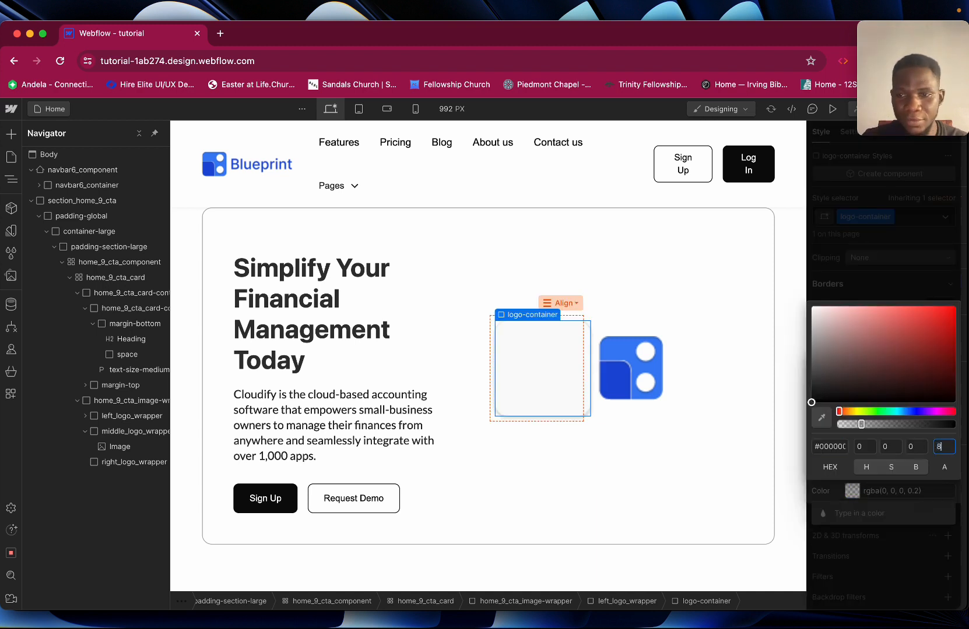
click(832, 494)
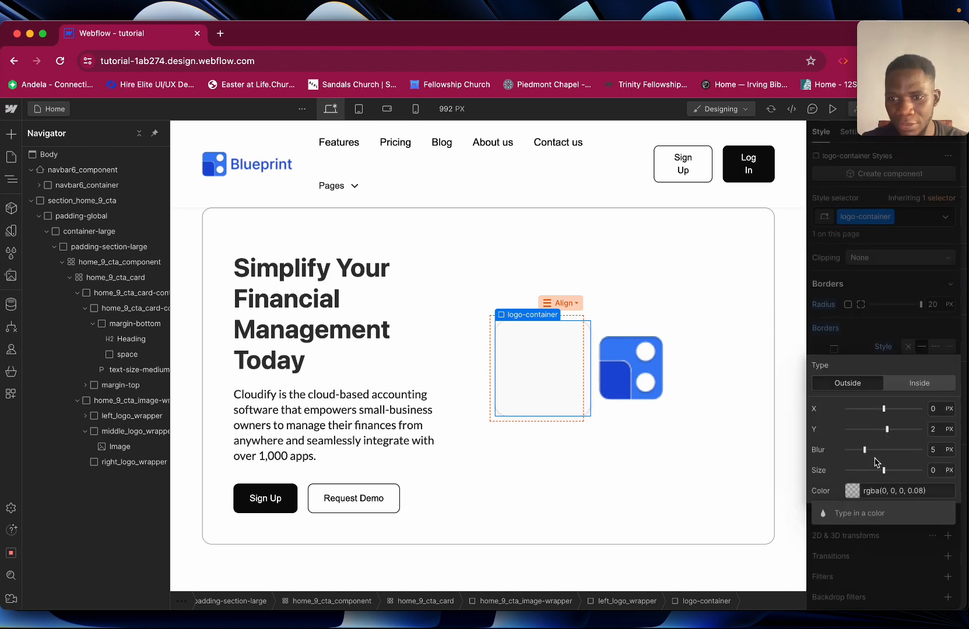
Set the box shadow's blur to 20 px, preview the page, and return to the design view
drag(865, 455, 926, 450)
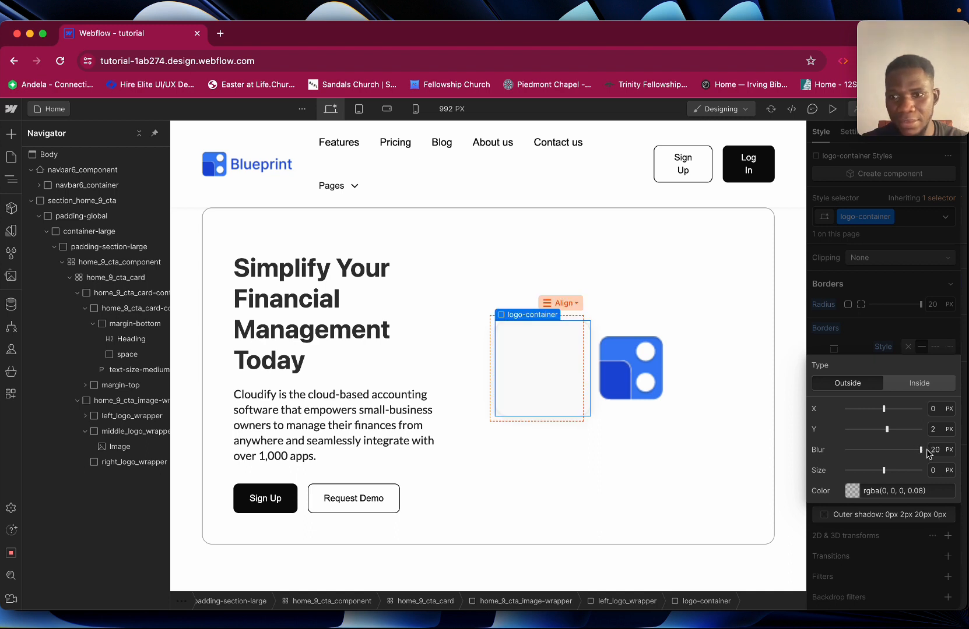
click(834, 348)
click(834, 109)
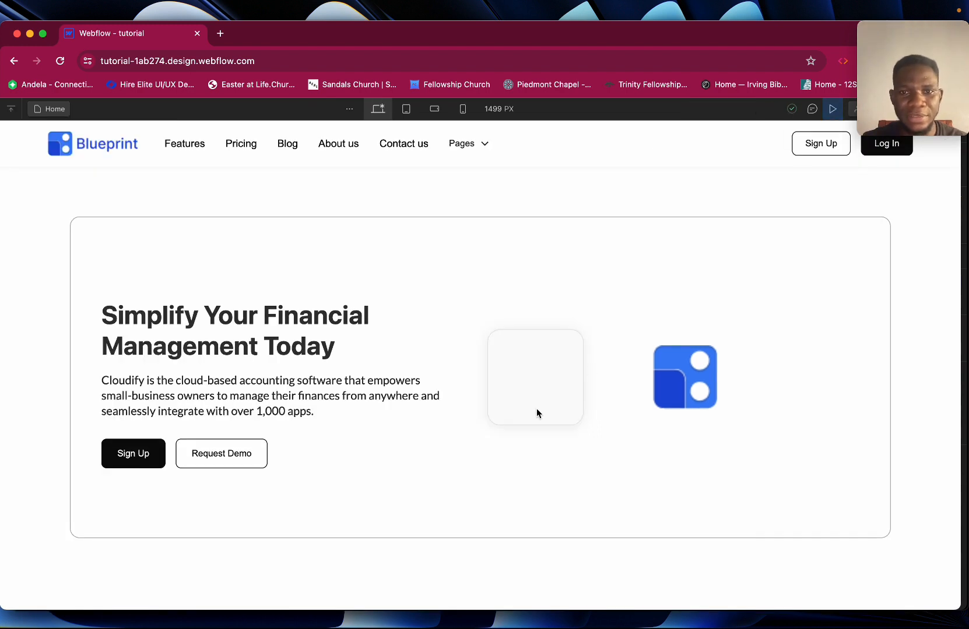
click(832, 109)
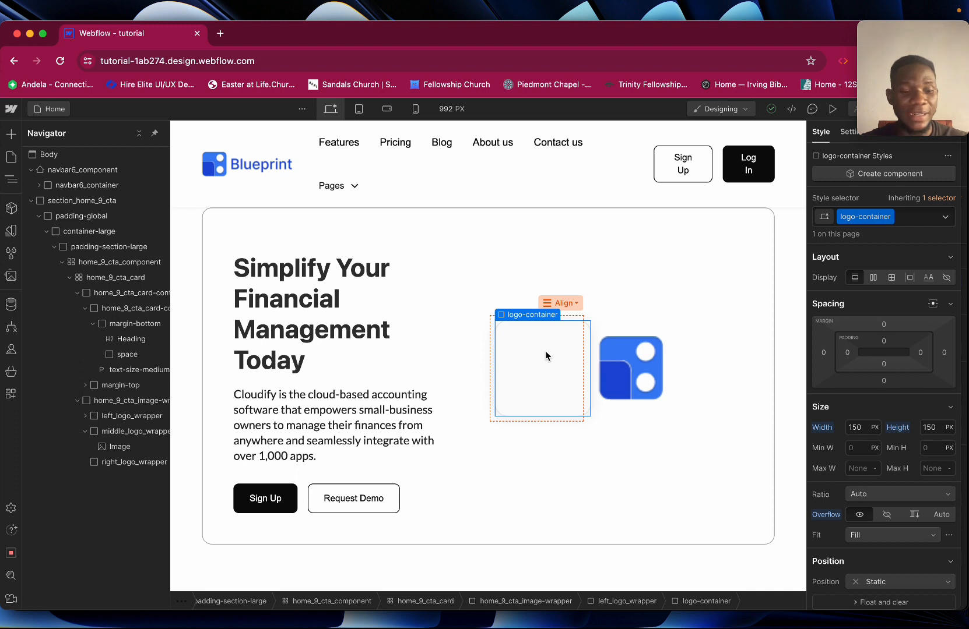
Insert an Image element inside logo-container using the quick element search and assign blender icon.png as its asset
key(super+k)
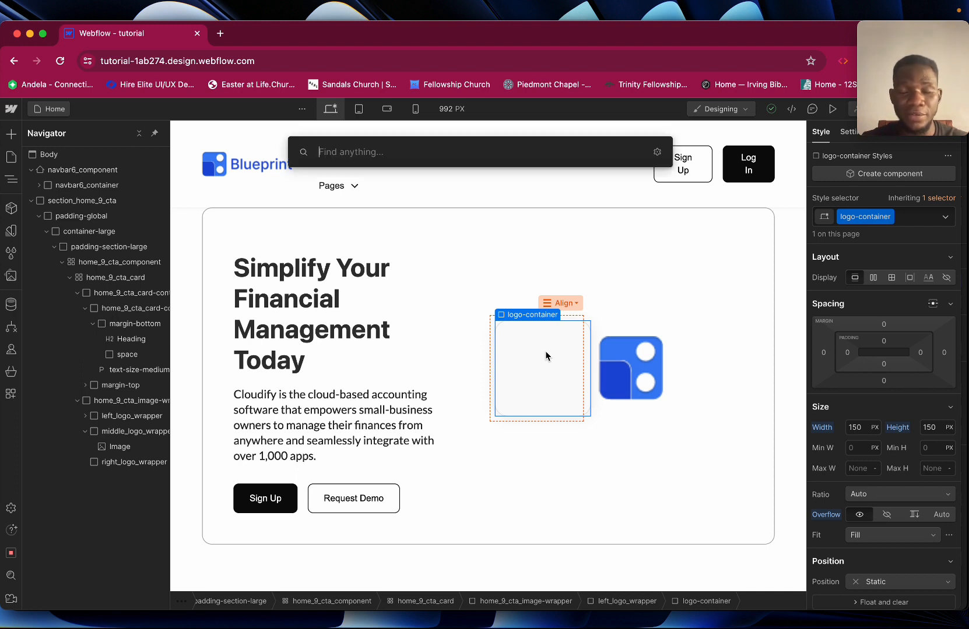
text(im)
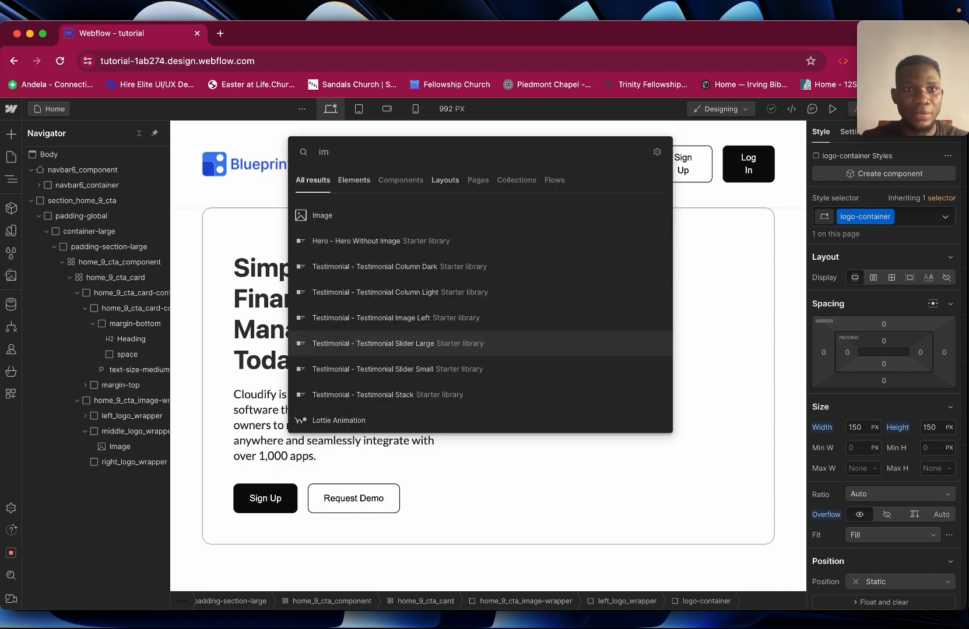
click(344, 216)
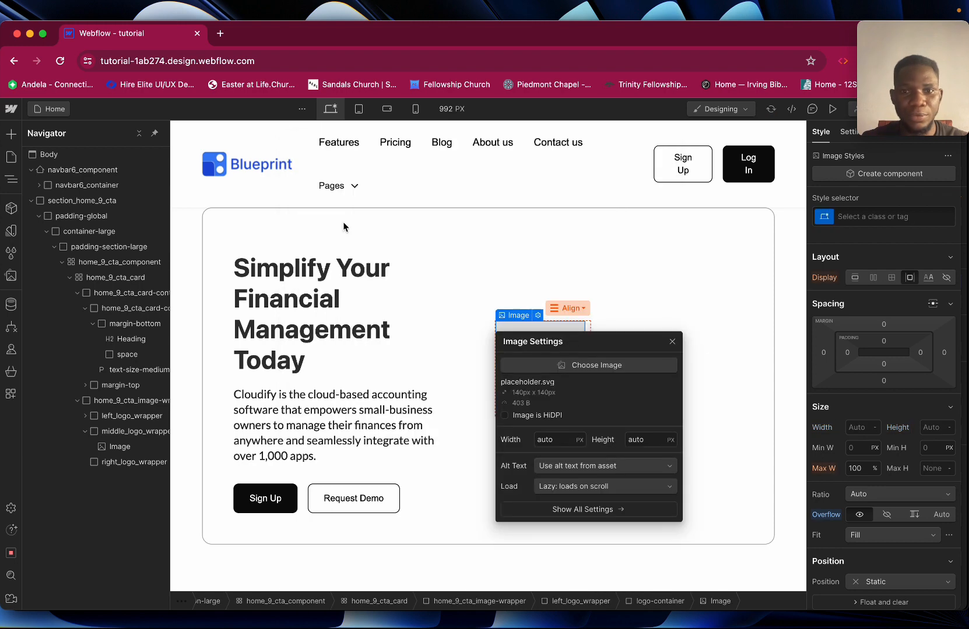
click(522, 366)
click(98, 227)
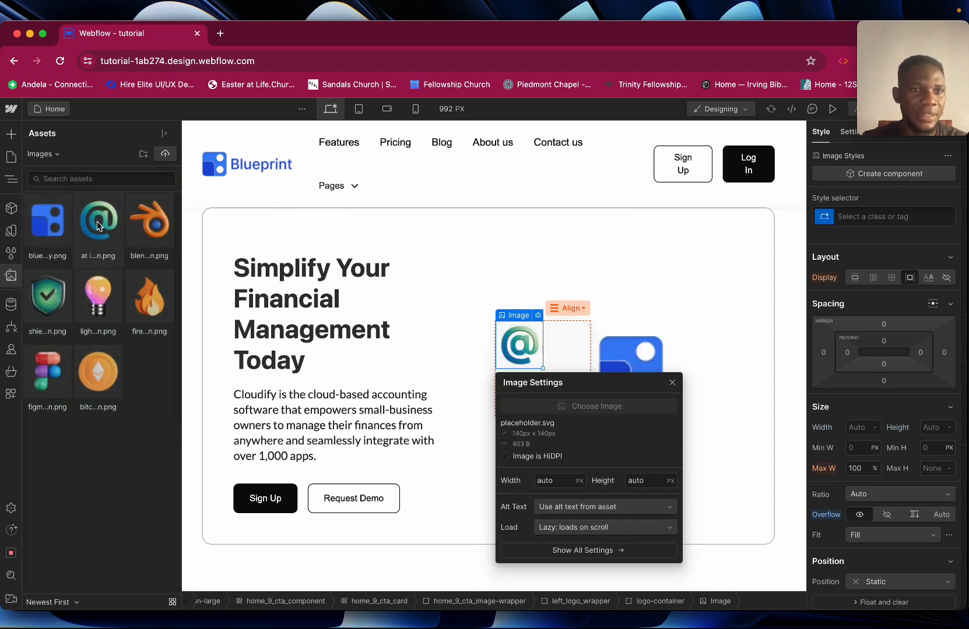
click(149, 229)
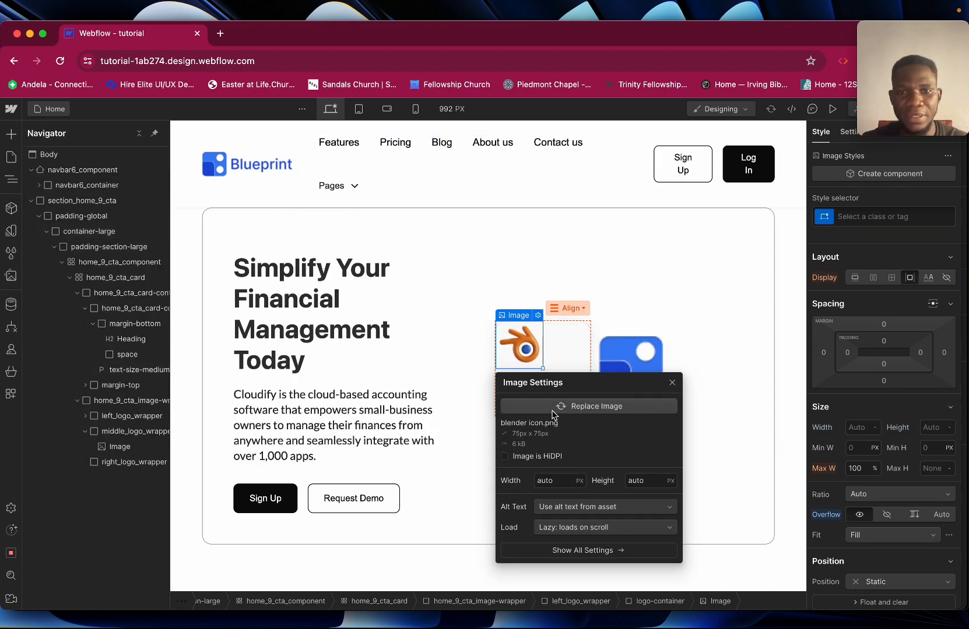
click(672, 384)
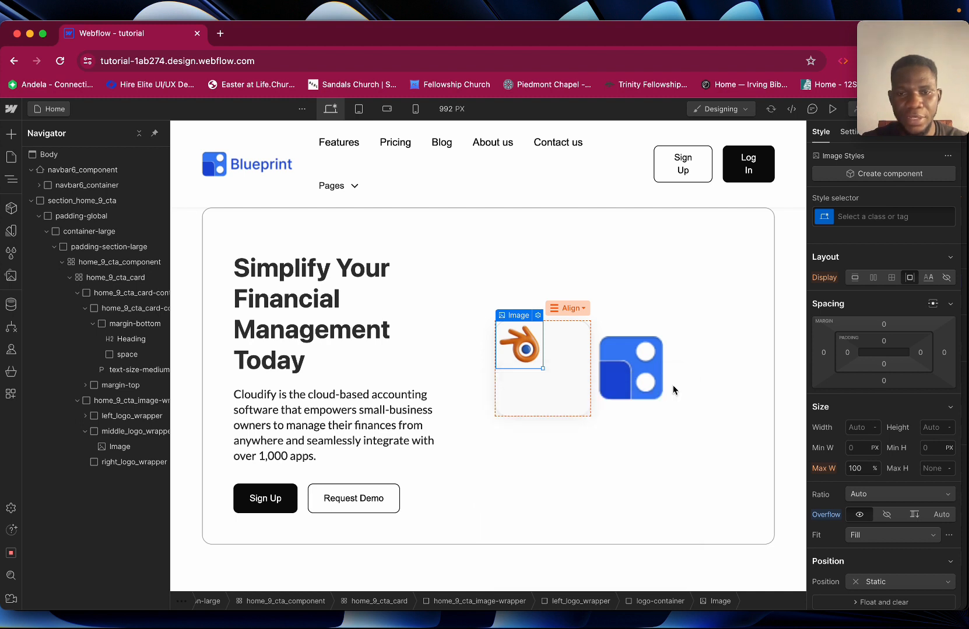
Make logo-container a horizontal flex layout with its content centered on both axes
click(569, 394)
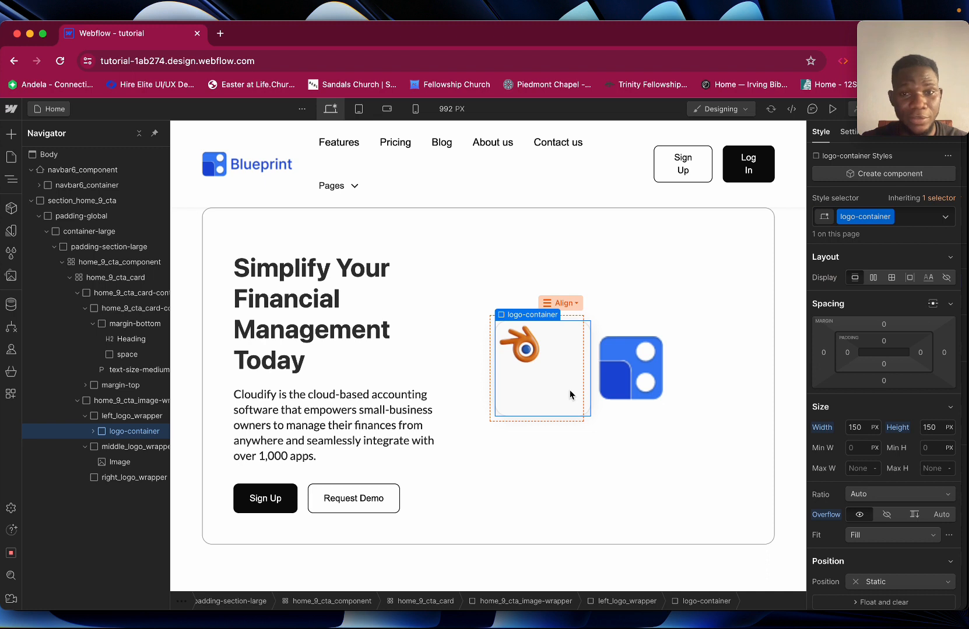
click(873, 278)
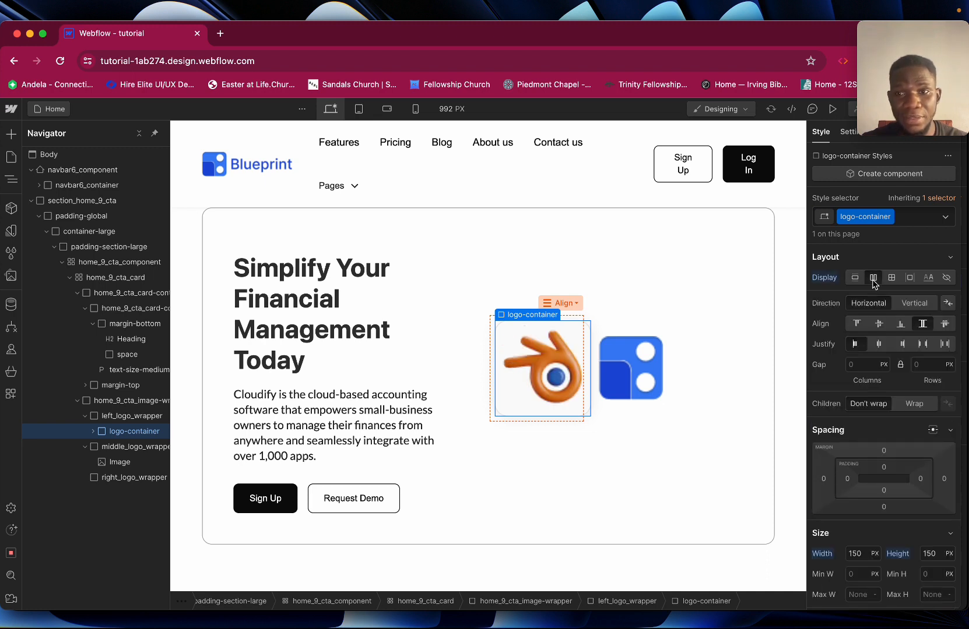
click(879, 324)
click(880, 345)
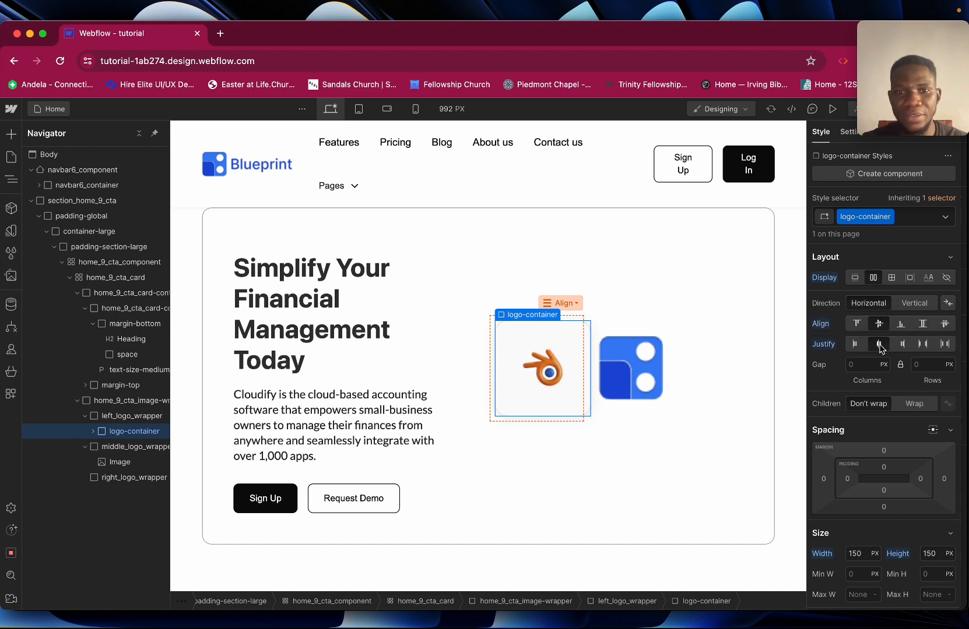
Check the bitcoin icon's dimensions in the Figma design, return to Webflow, and set the Blender image's width and height to 100 px
click(544, 372)
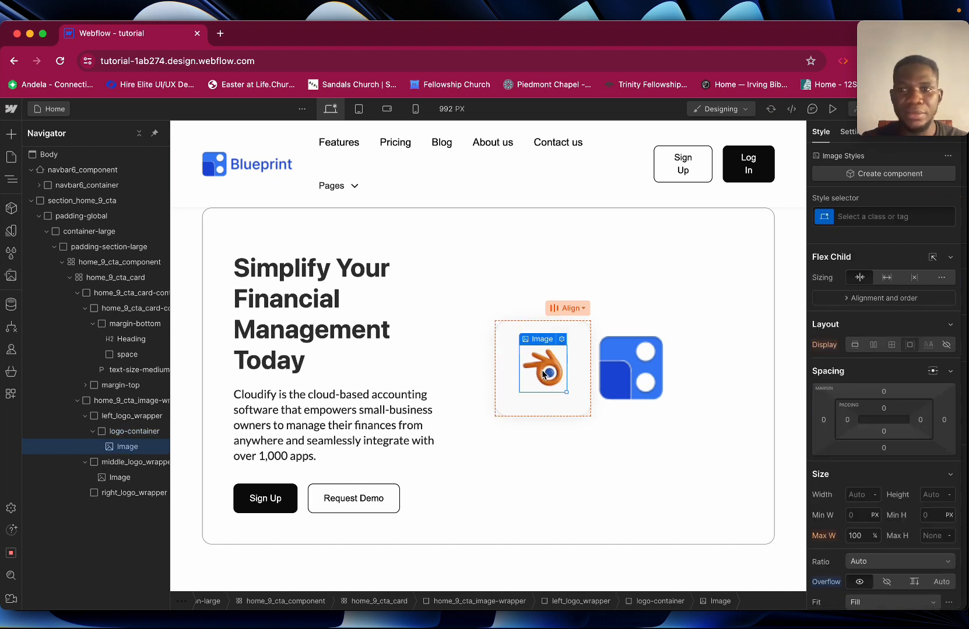
scroll(883, 408, down, 5)
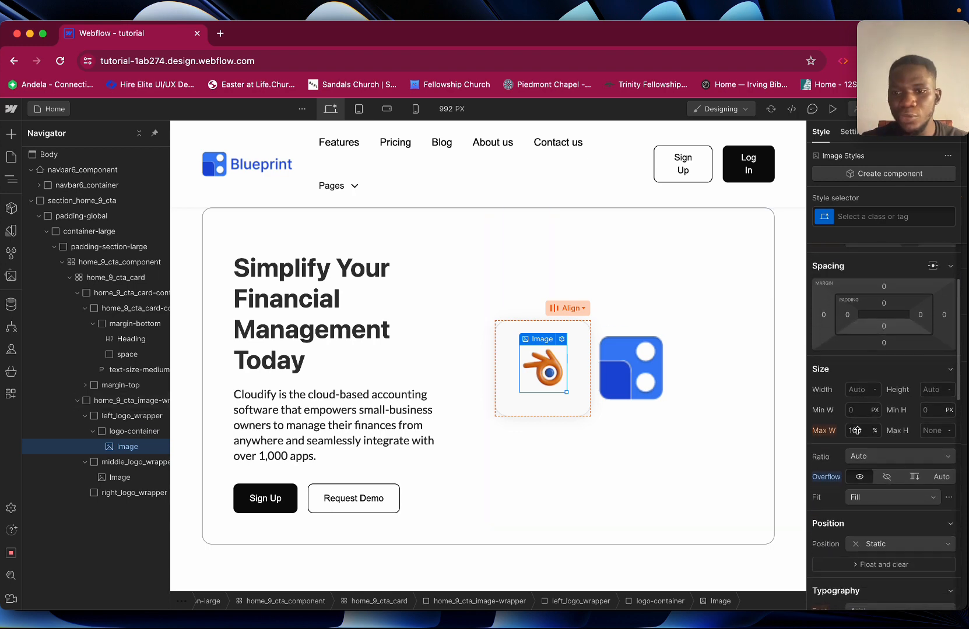
click(295, 600)
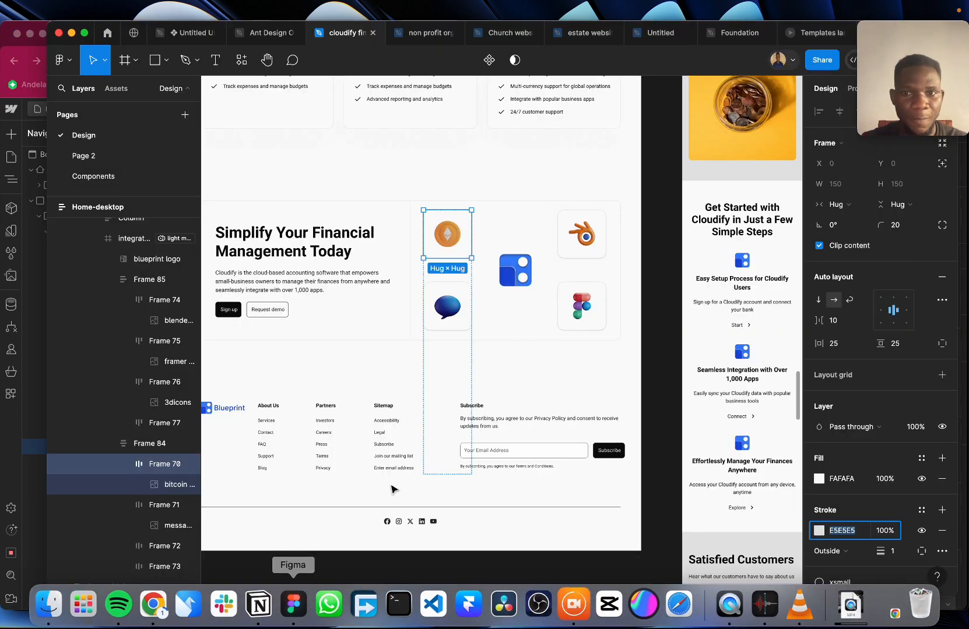
click(448, 237)
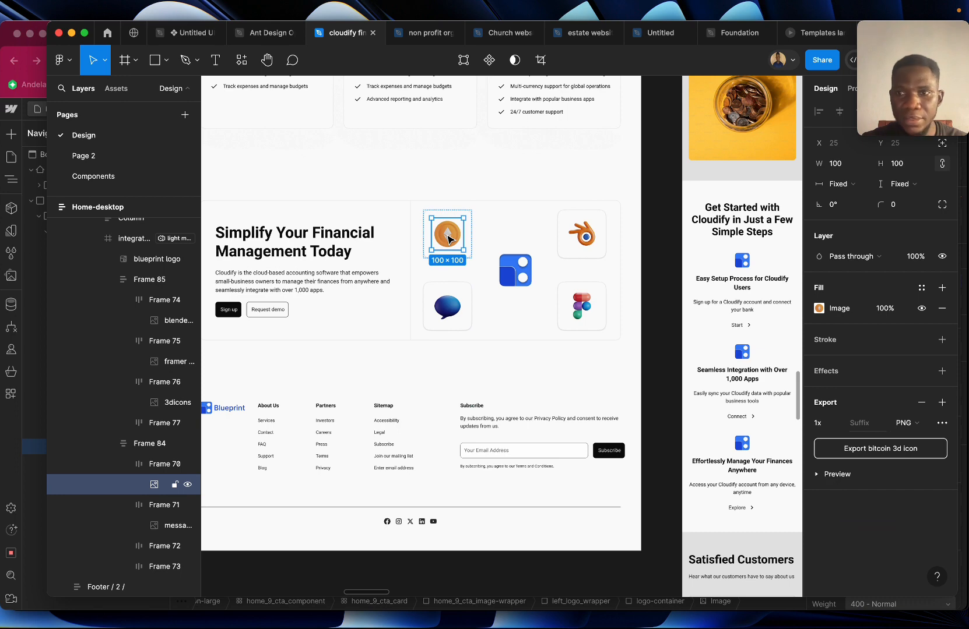
mouse_move(312, 606)
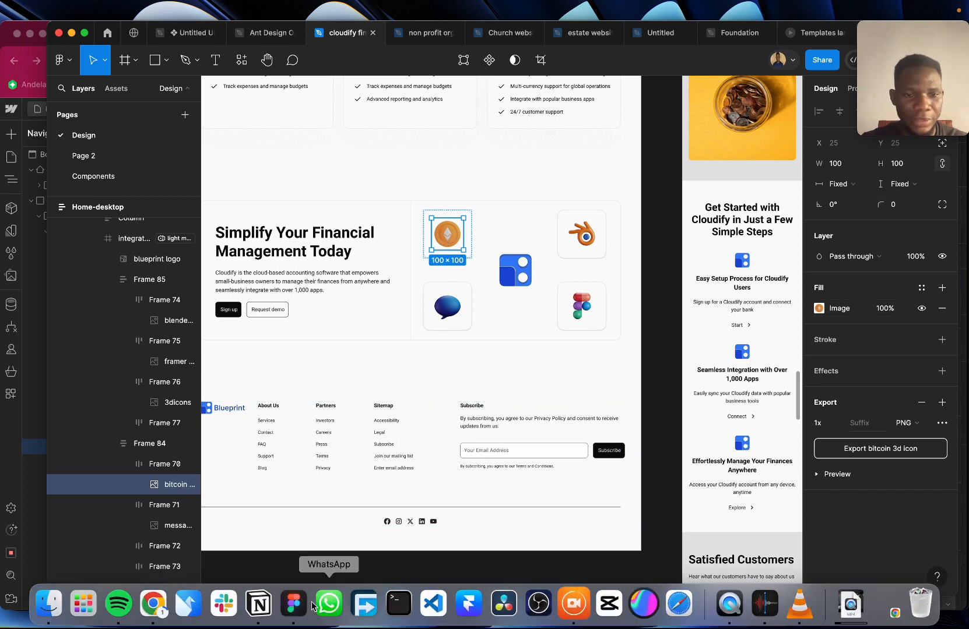
key(super+Tab)
click(862, 361)
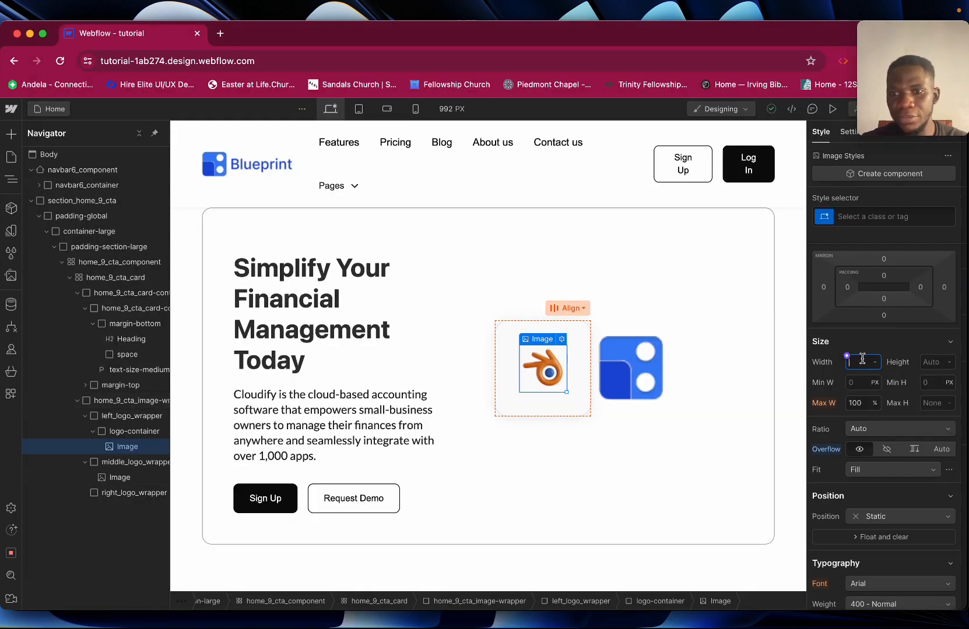
text(100)
click(934, 363)
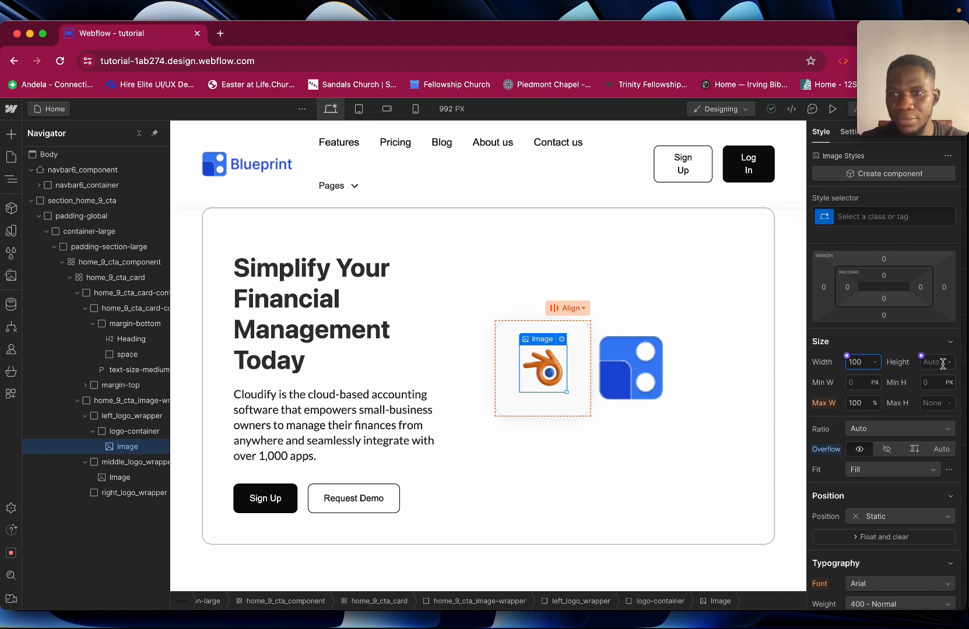
text(100)
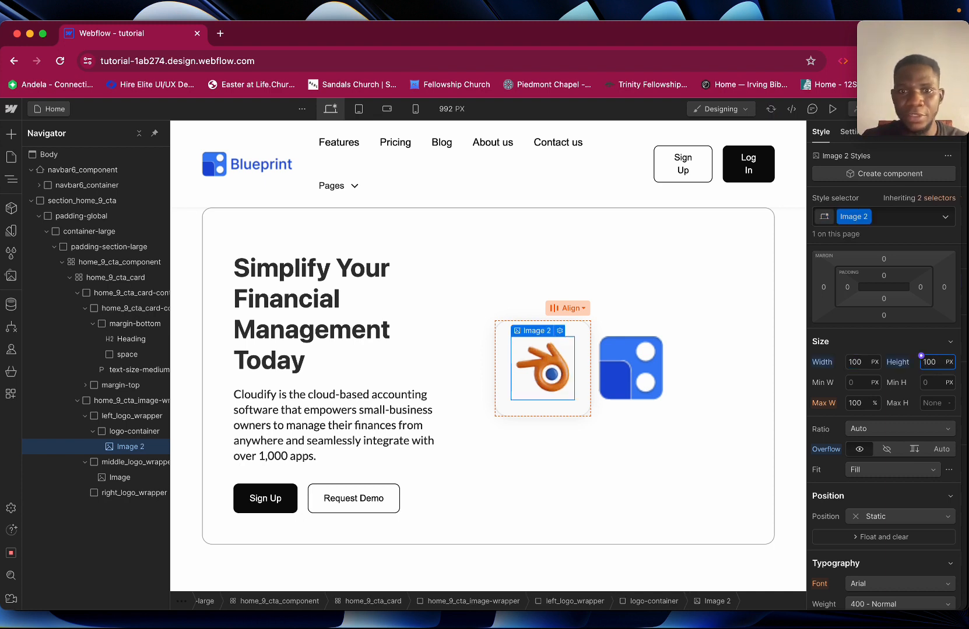
Preview the page with the resized Blender icon and return to the design view
click(639, 448)
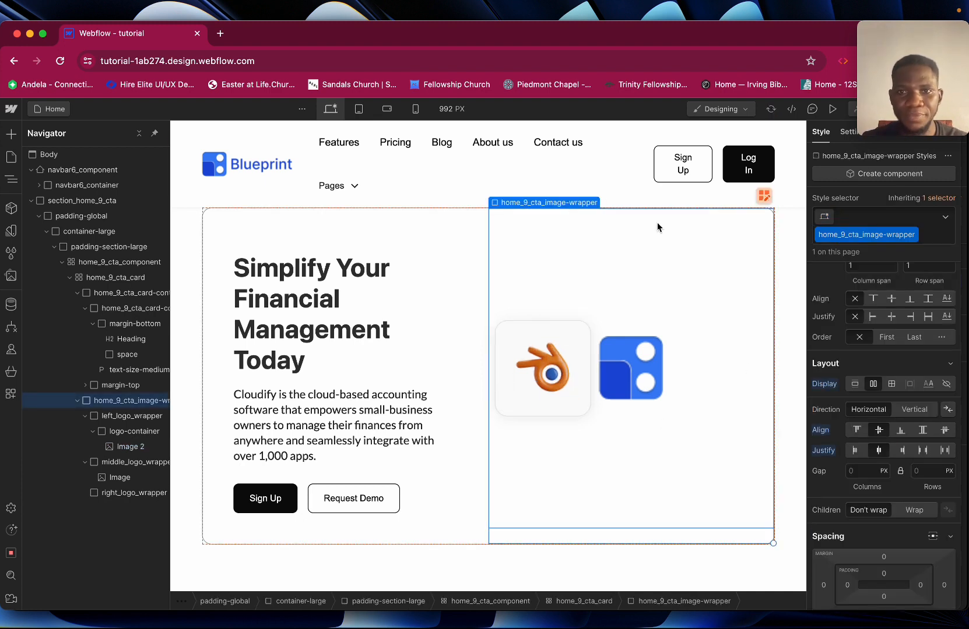
click(832, 109)
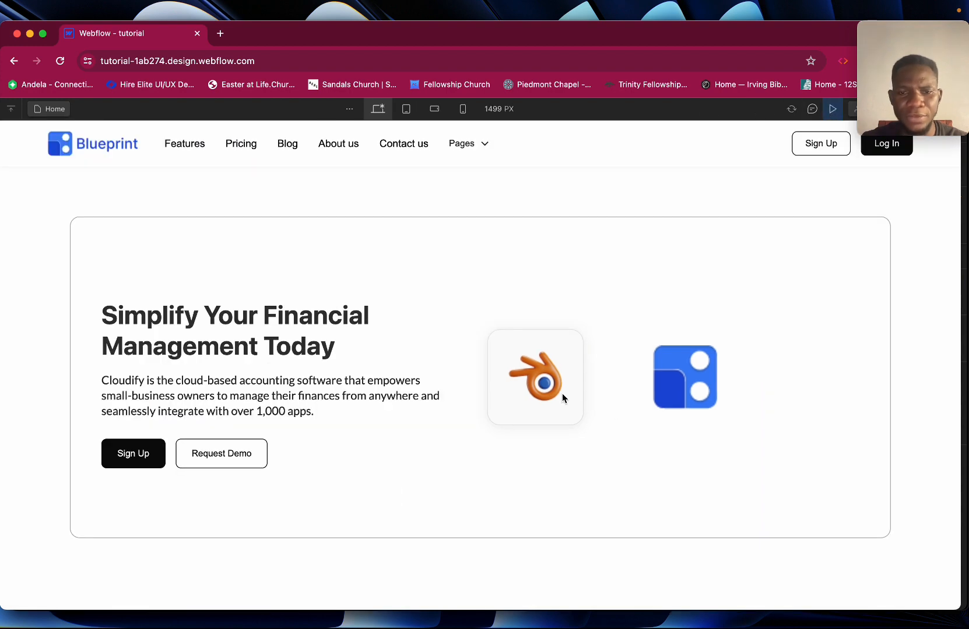
click(832, 109)
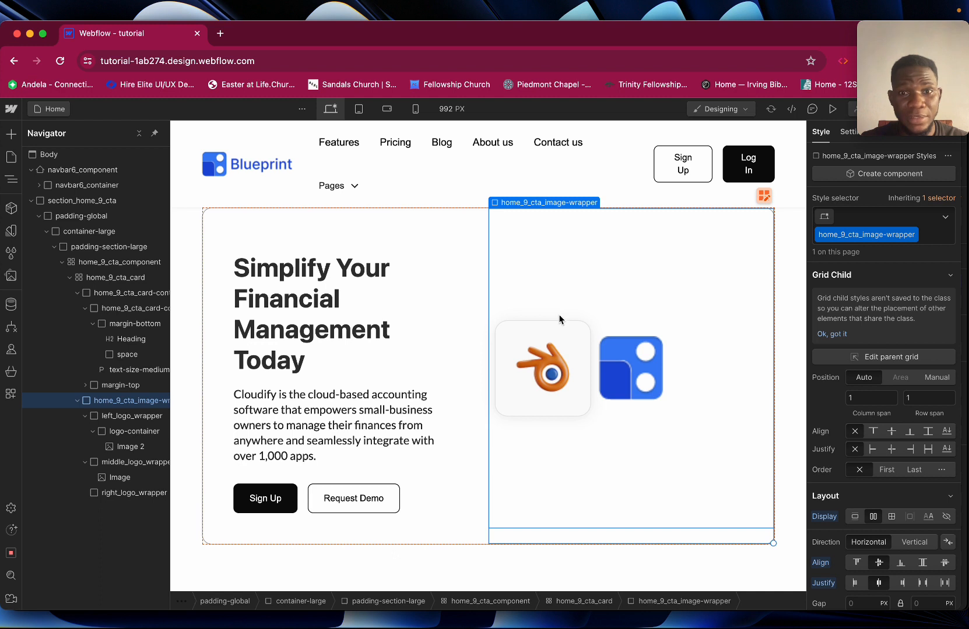
Duplicate logo-container three times inside left_logo_wrapper
click(547, 331)
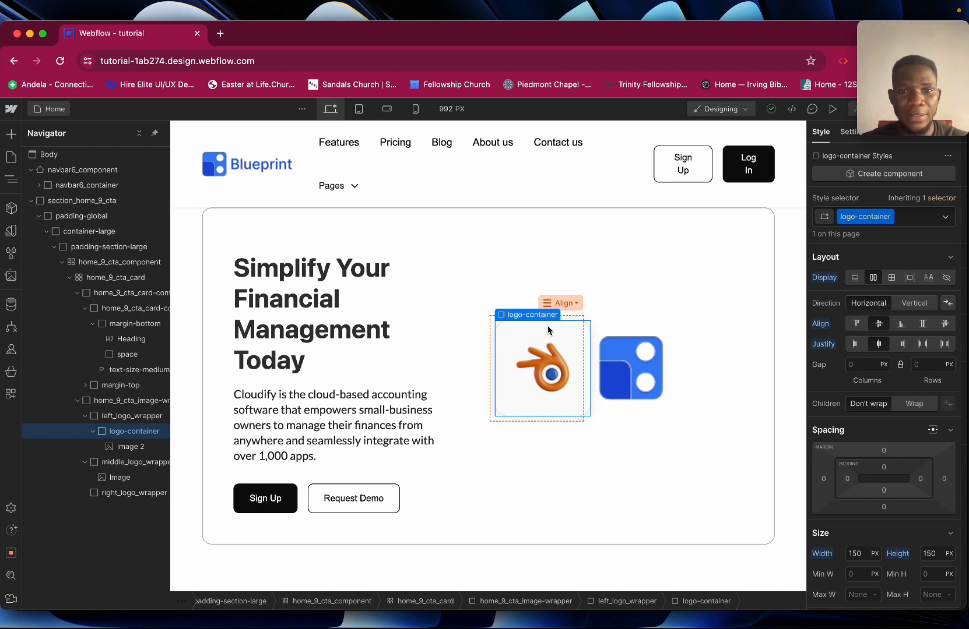
key(super+d)
key(super+d)
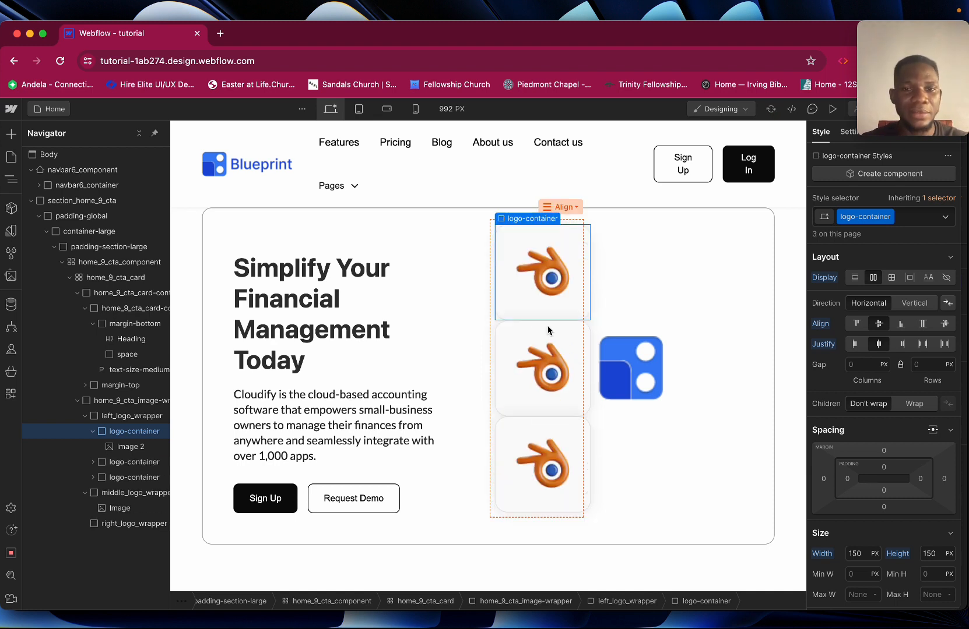
key(super+d)
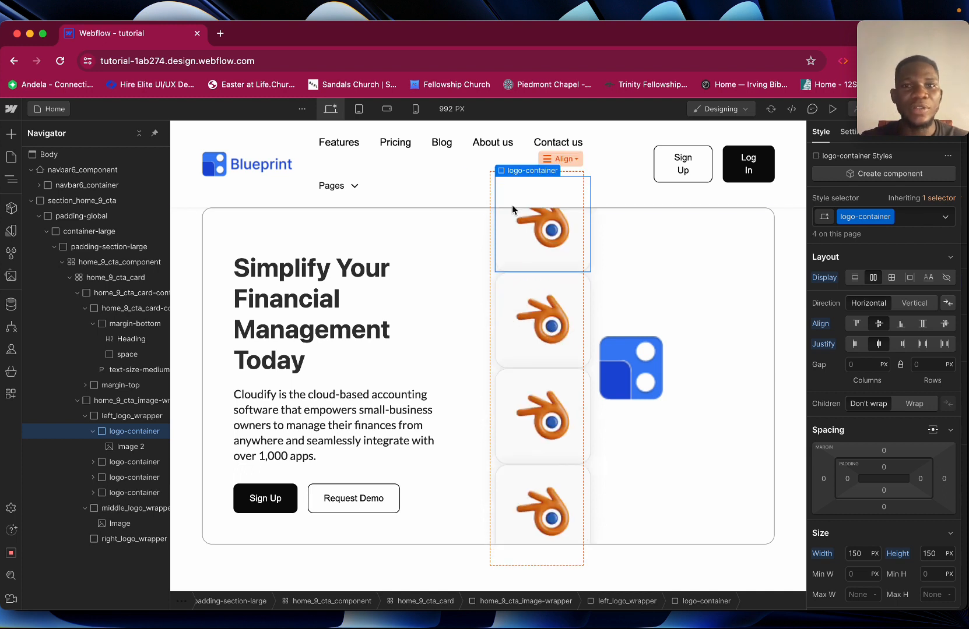
Switch to Figma and inspect the gap between the icons in the card's first icon column using Dev Mode
mouse_move(320, 615)
click(293, 604)
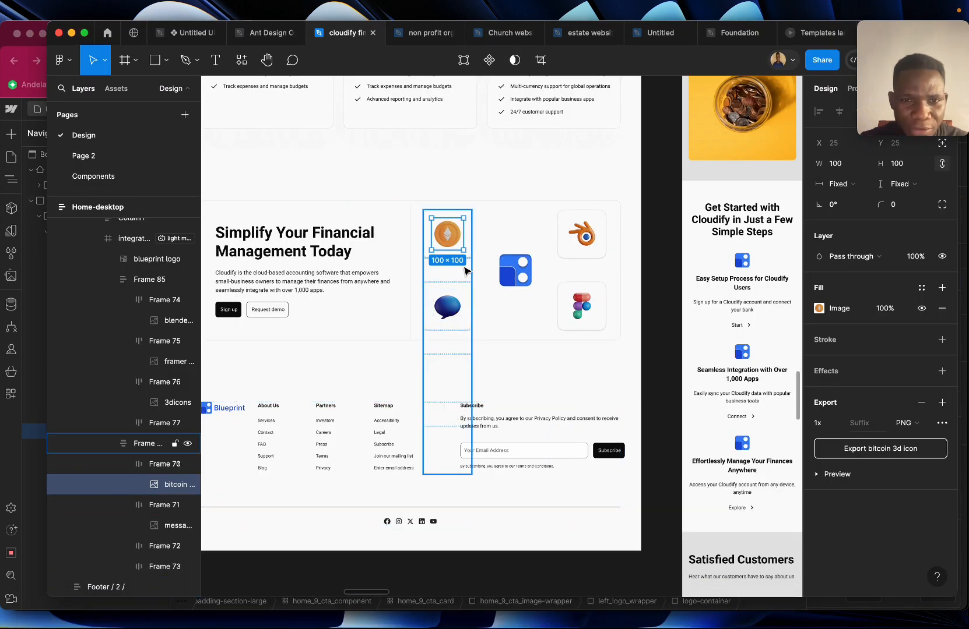
click(465, 271)
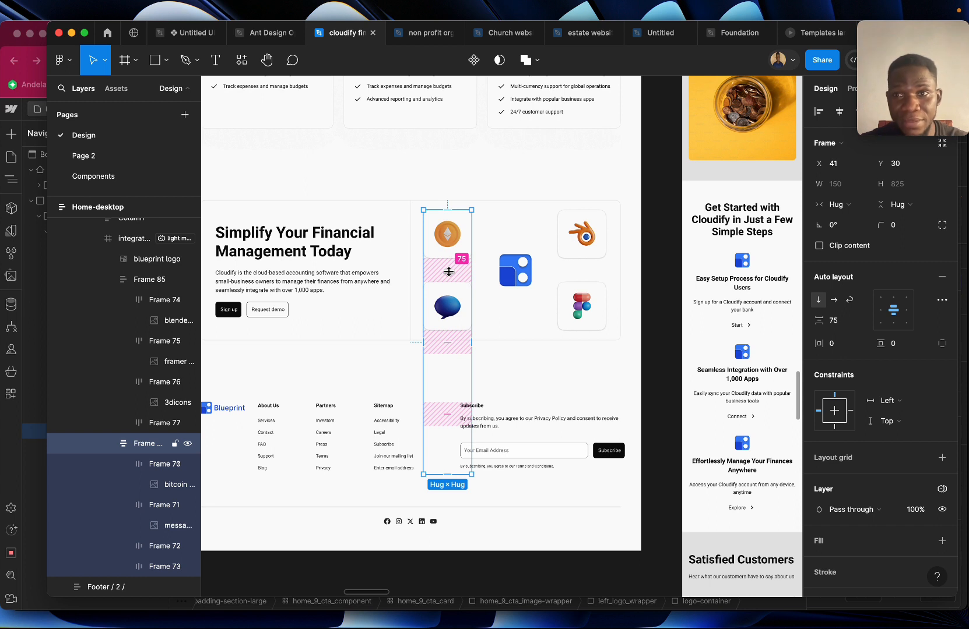
click(449, 272)
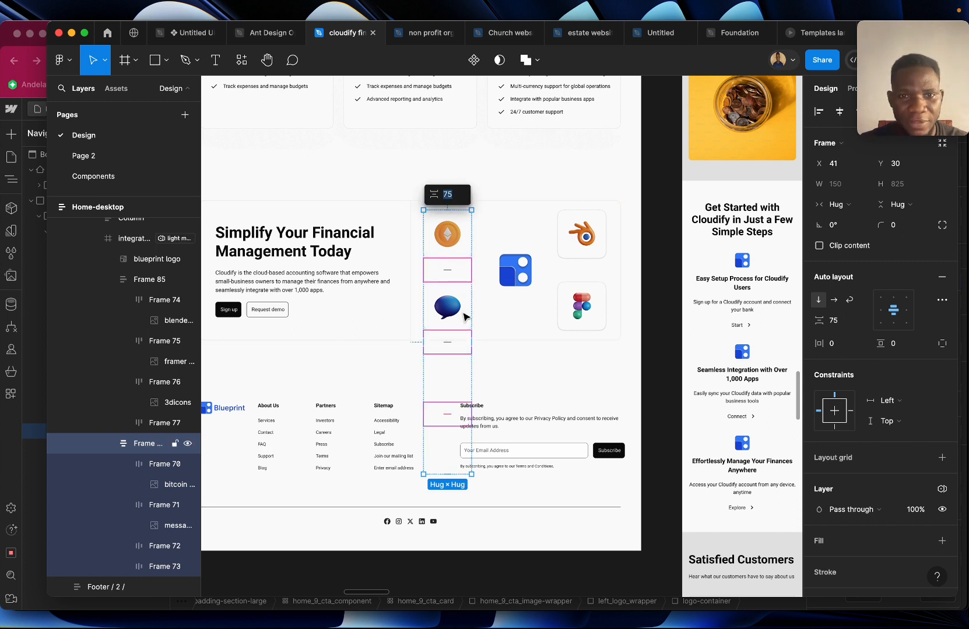
key(Escape)
key(Escape)
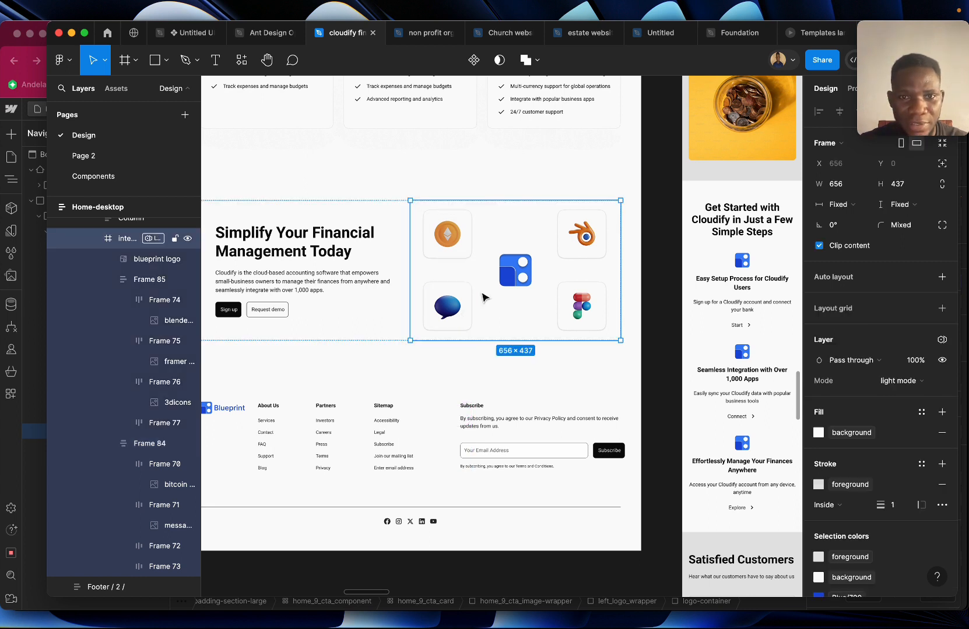
click(454, 253)
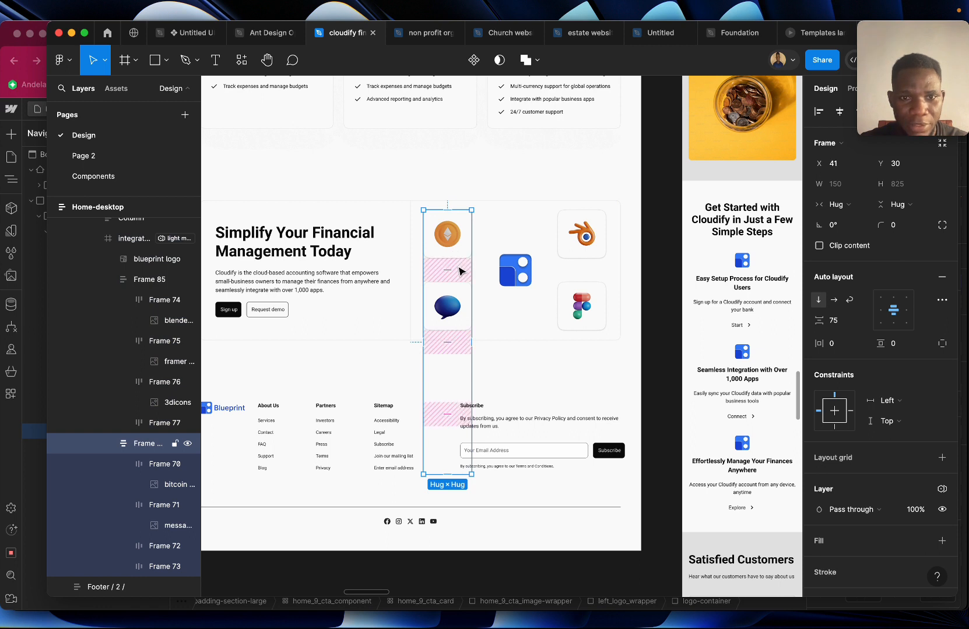
drag(952, 44, 952, 257)
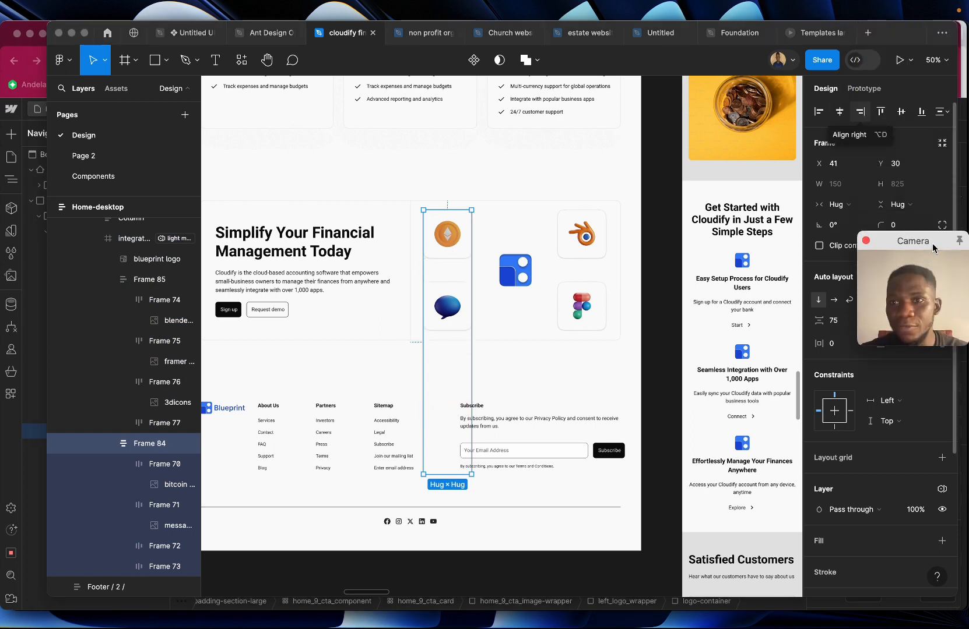
click(865, 67)
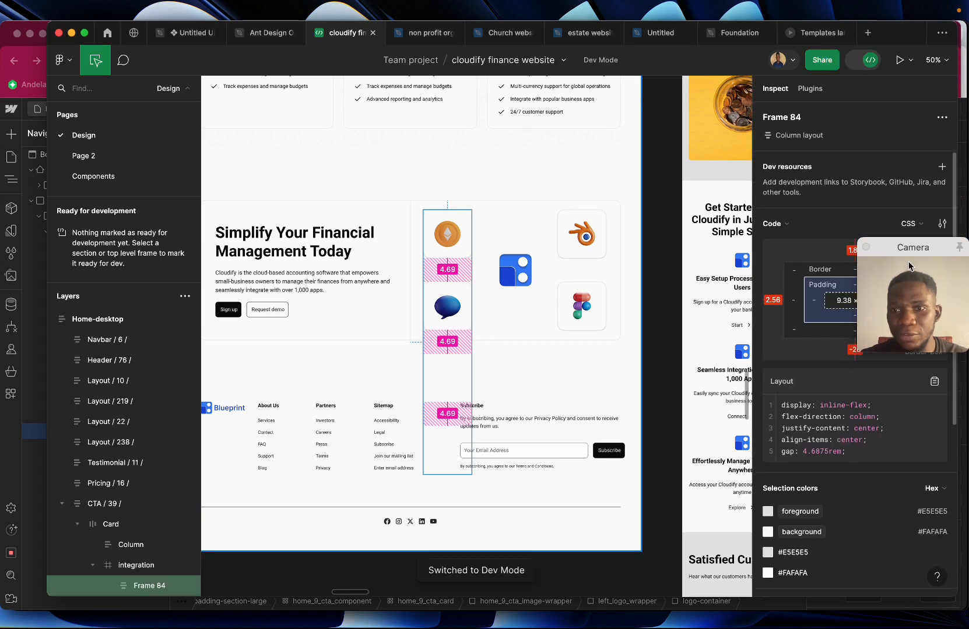
drag(909, 251, 906, 132)
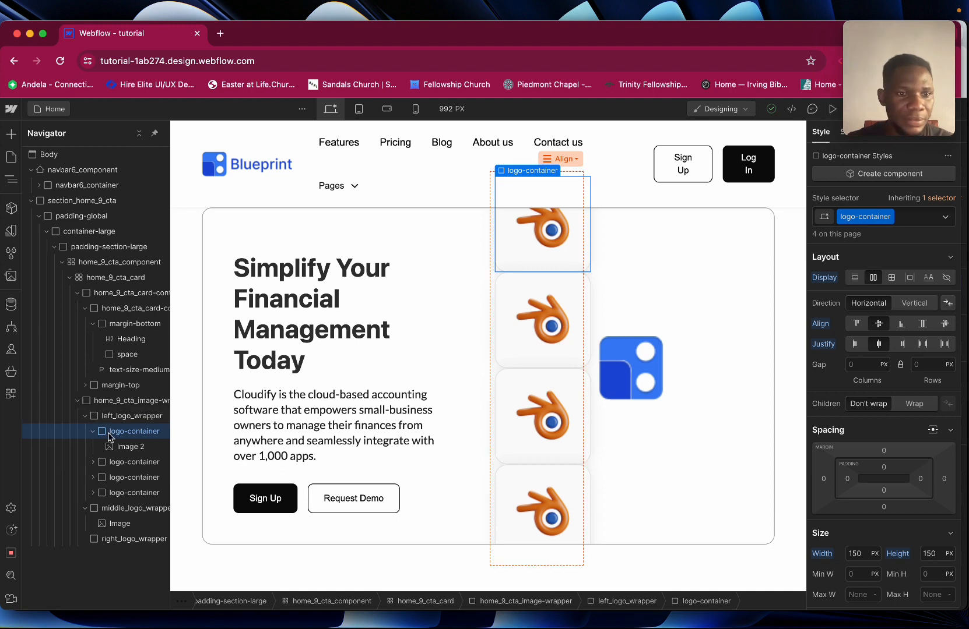
Return to Webflow and make left_logo_wrapper a flex layout with vertical direction
click(127, 418)
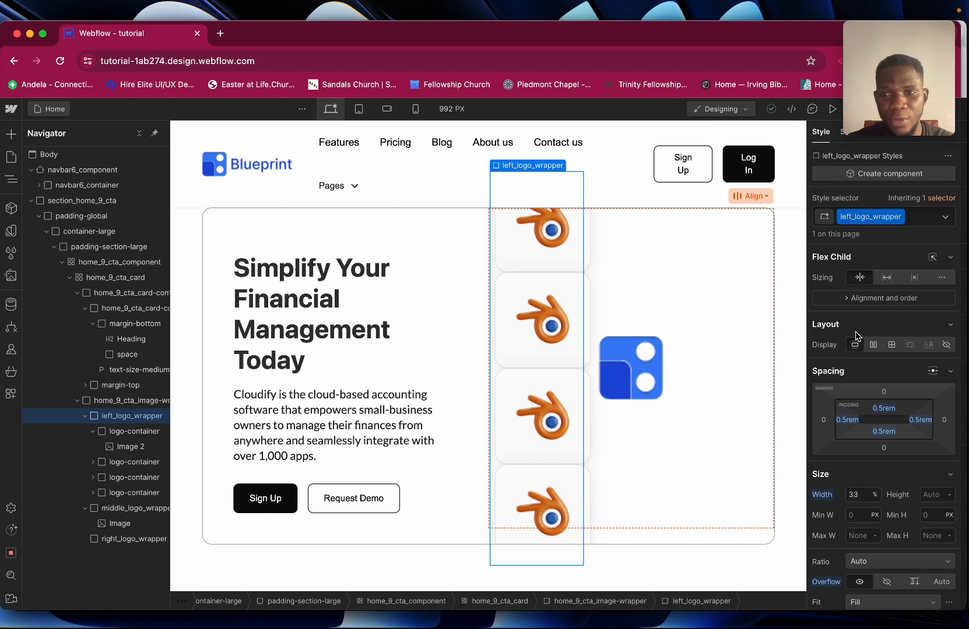
scroll(894, 467, down, 5)
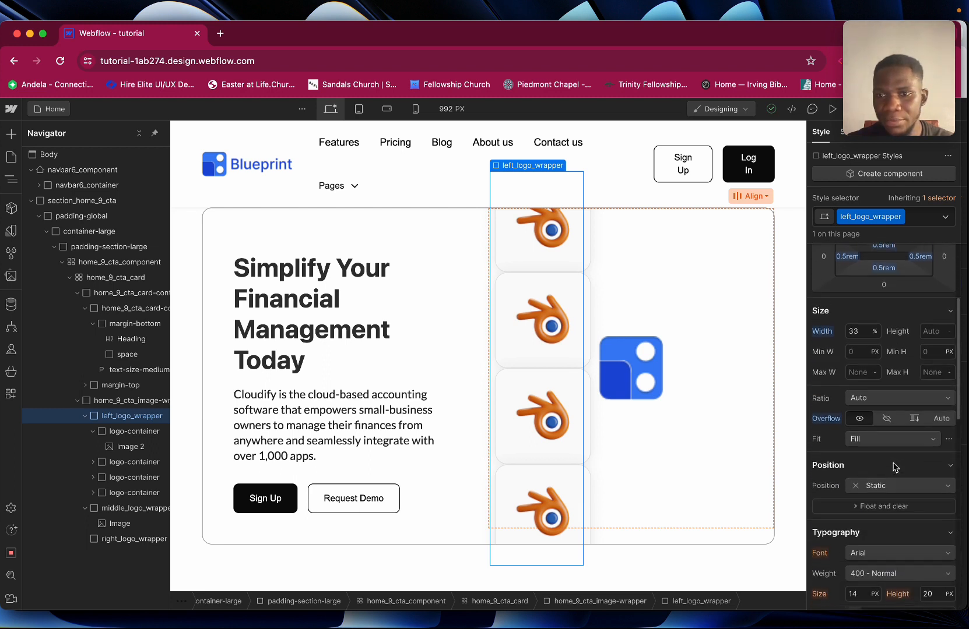
scroll(894, 460, up, 5)
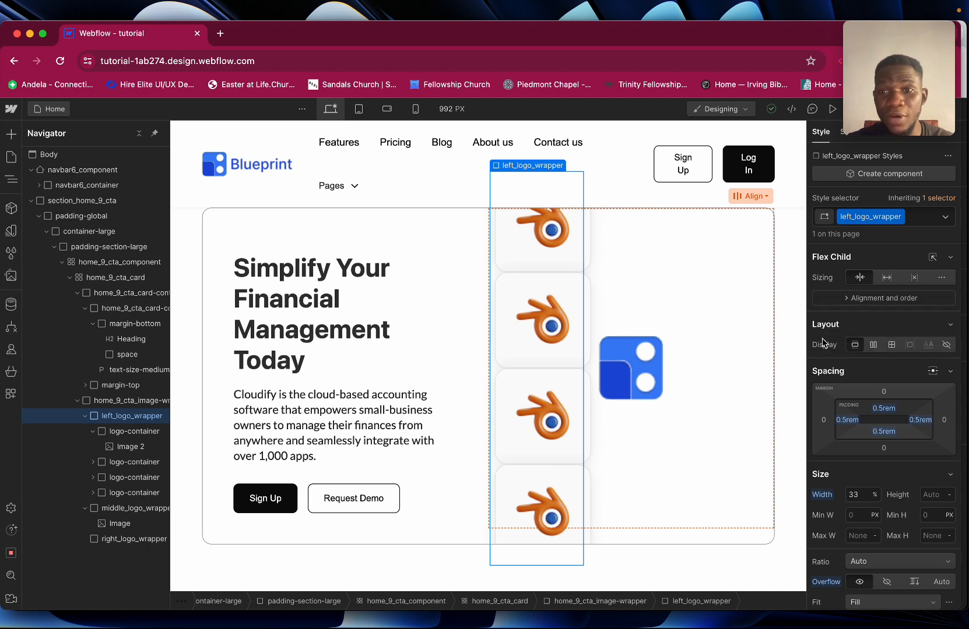
click(874, 346)
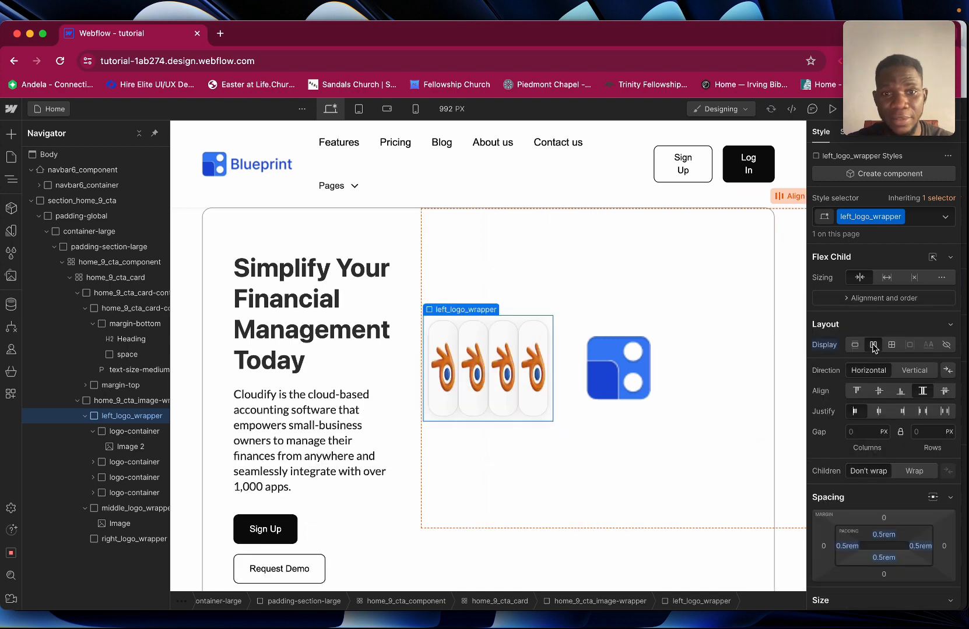
click(914, 372)
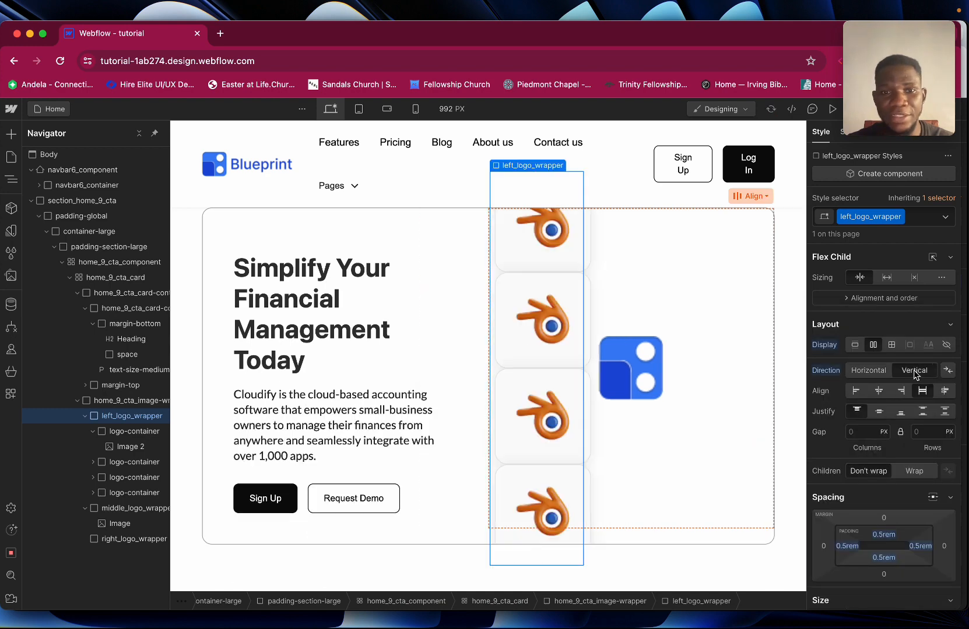
Recheck the icon column's gap in Figma, set left_logo_wrapper's gap to 4.69 rem in Webflow, and preview the page
click(861, 432)
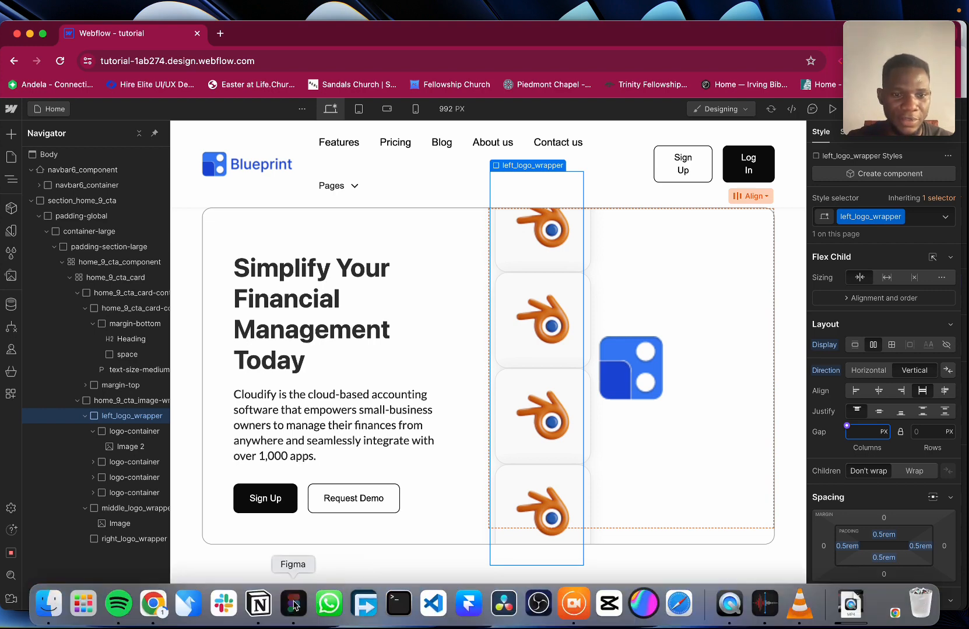
click(294, 605)
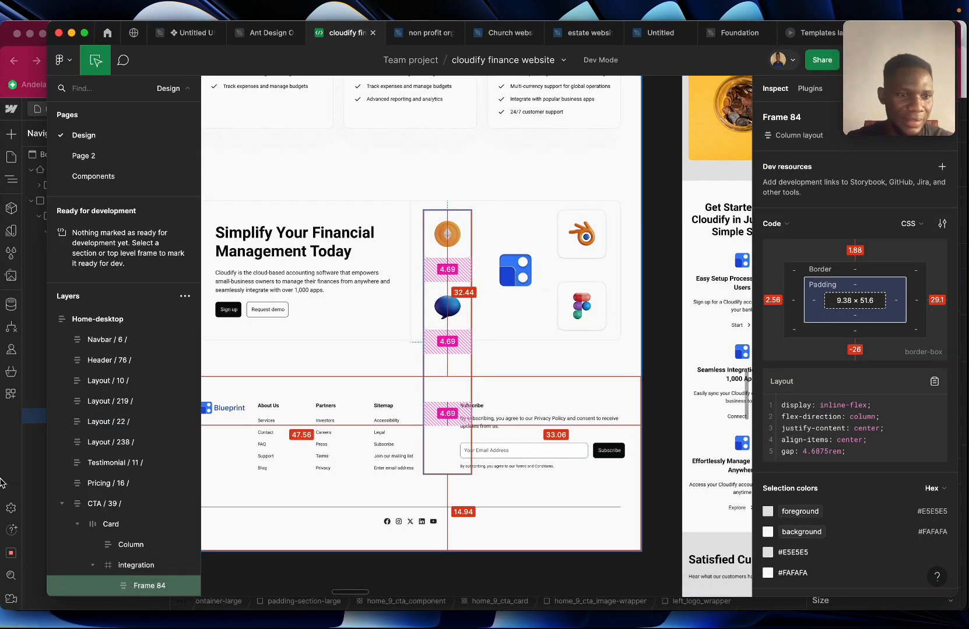
key(super+Tab)
text(4)
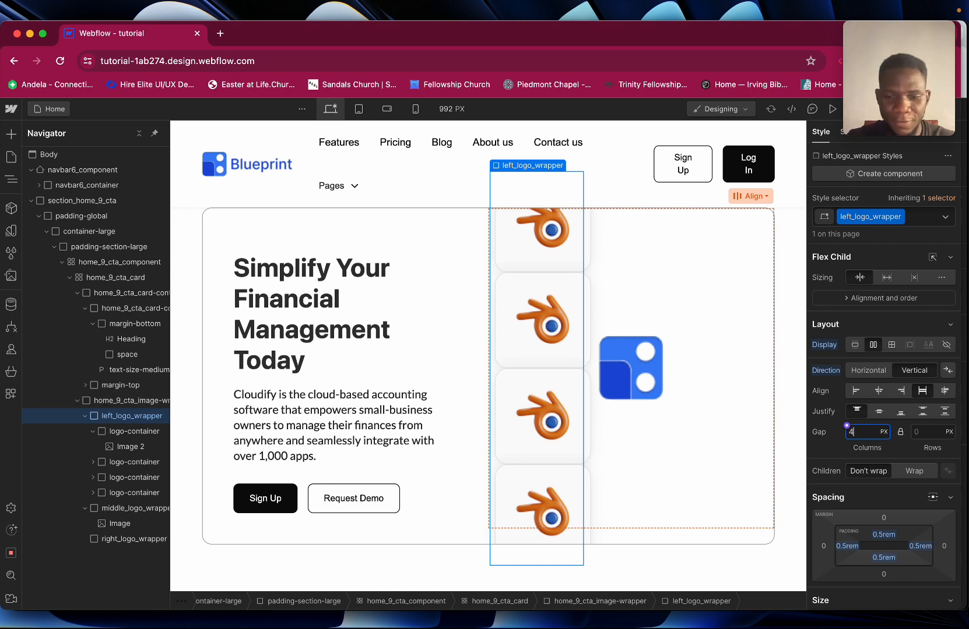
text(.69)
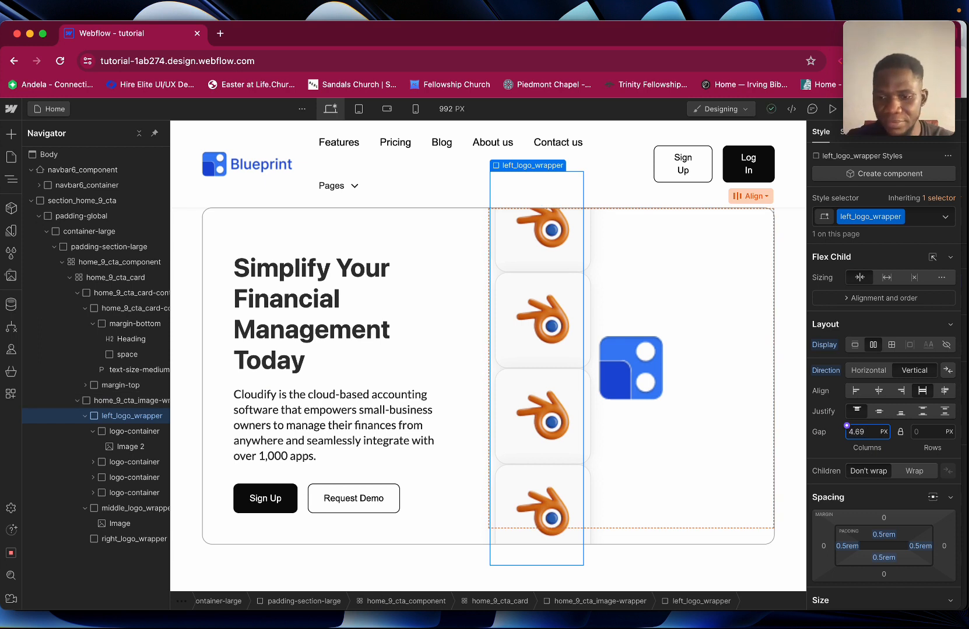
text(rem)
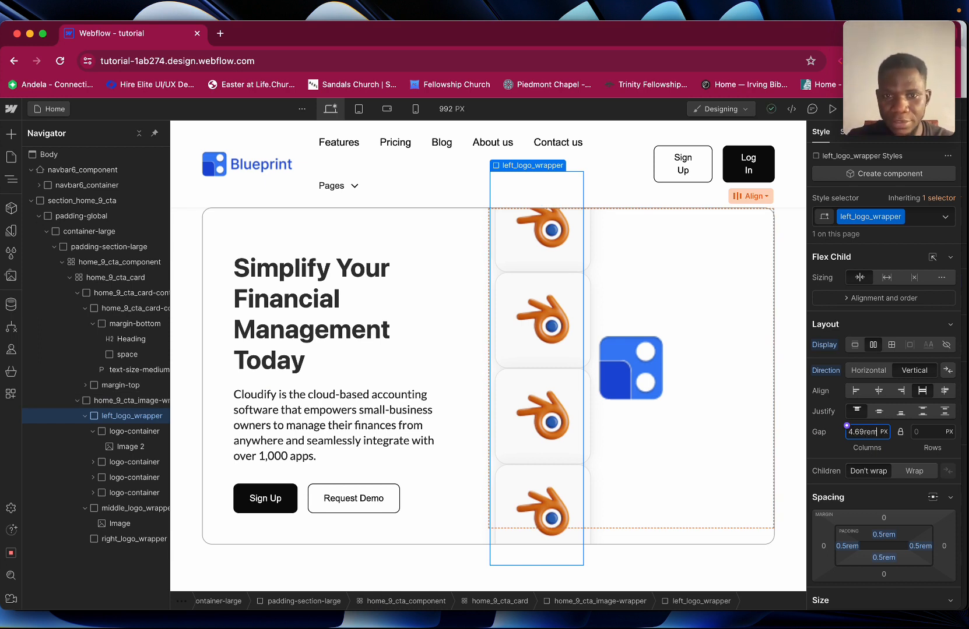
key(Return)
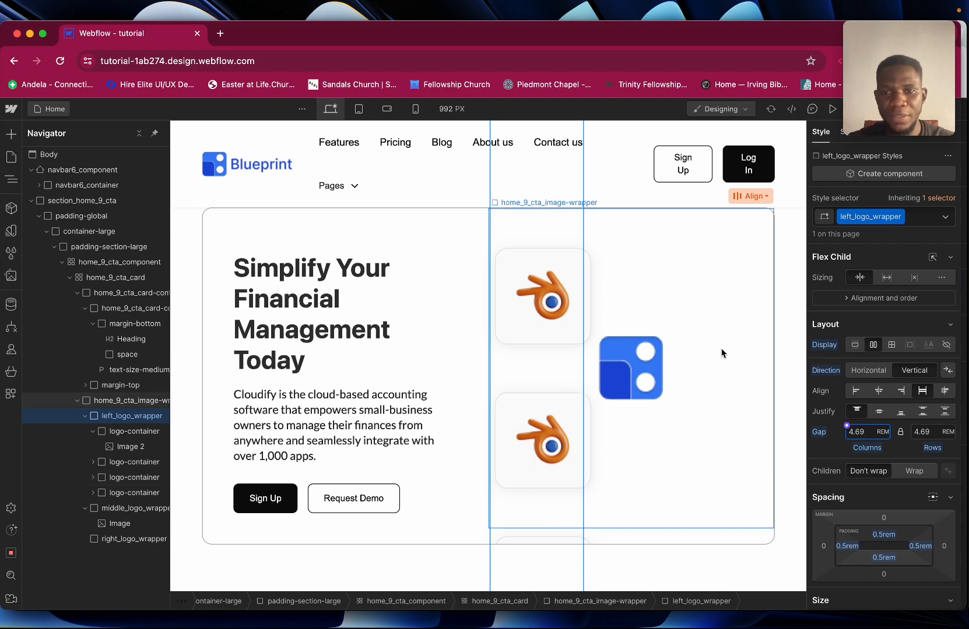
click(746, 354)
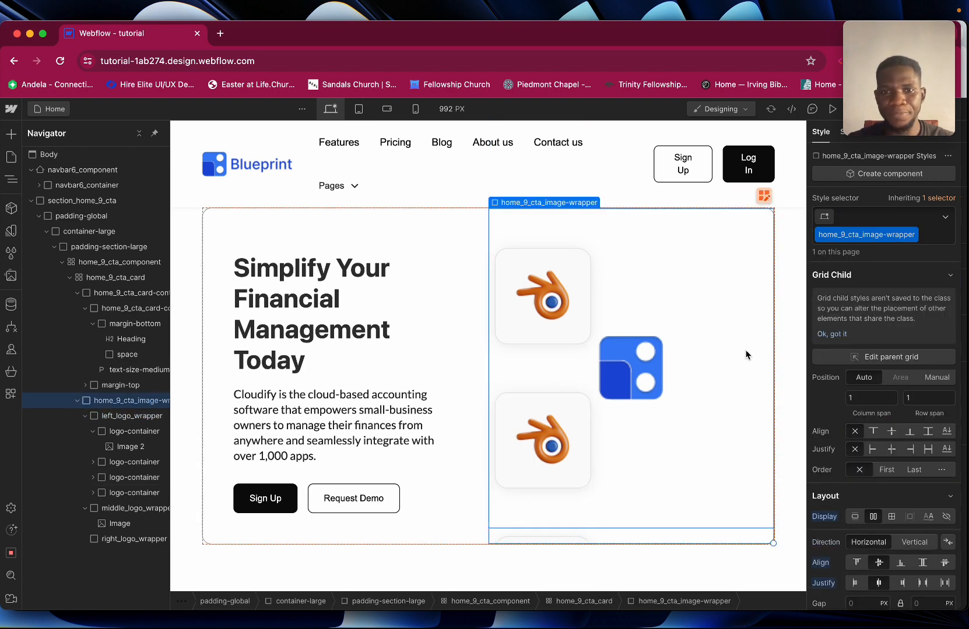
click(832, 110)
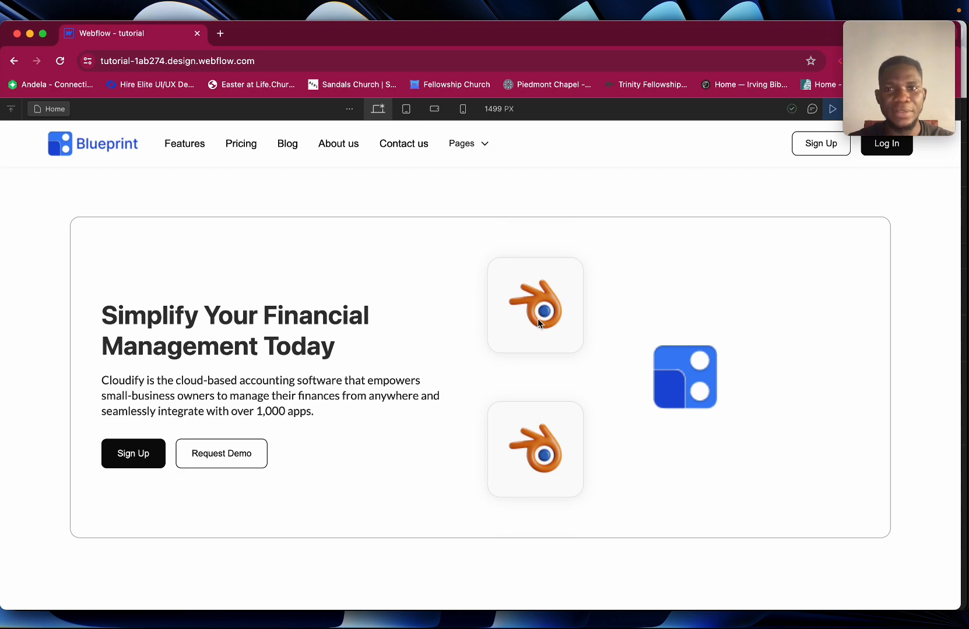
Exit the preview and replace the other images in left_logo_wrapper's logo-containers with the at, shield and light bulb icons
key(super+shift+p)
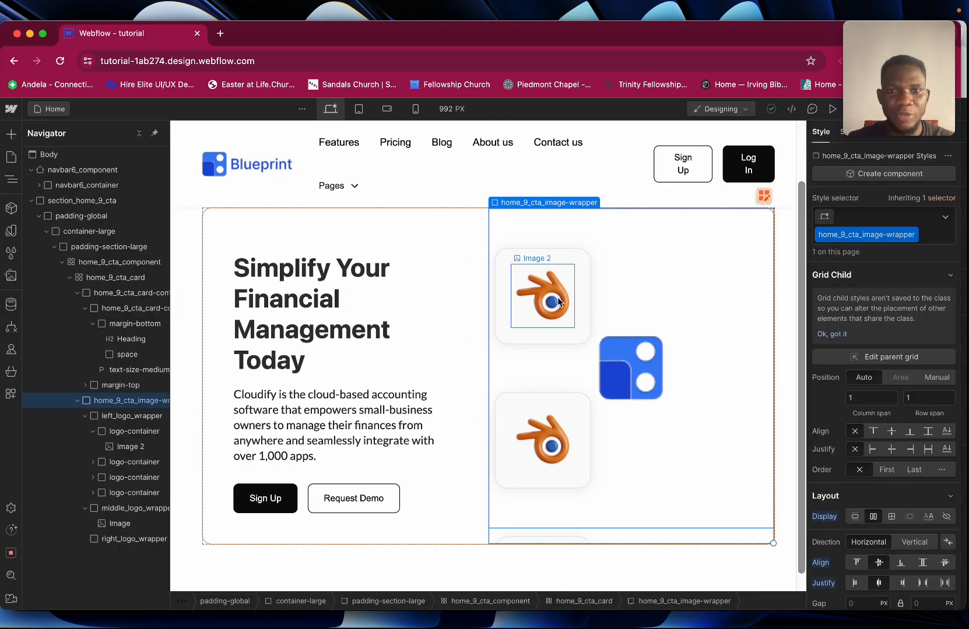
click(558, 301)
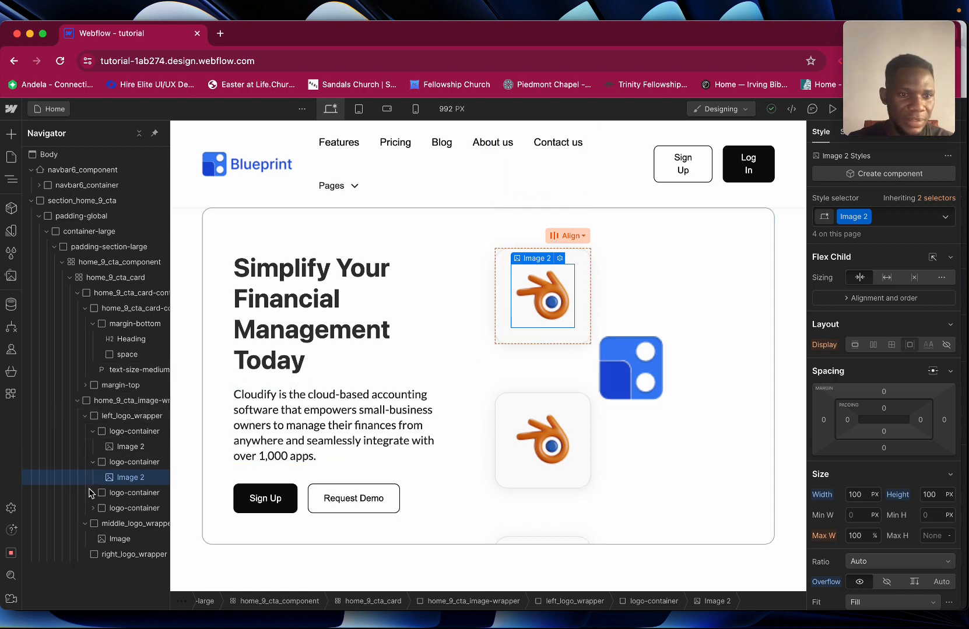
double_click(130, 447)
click(531, 422)
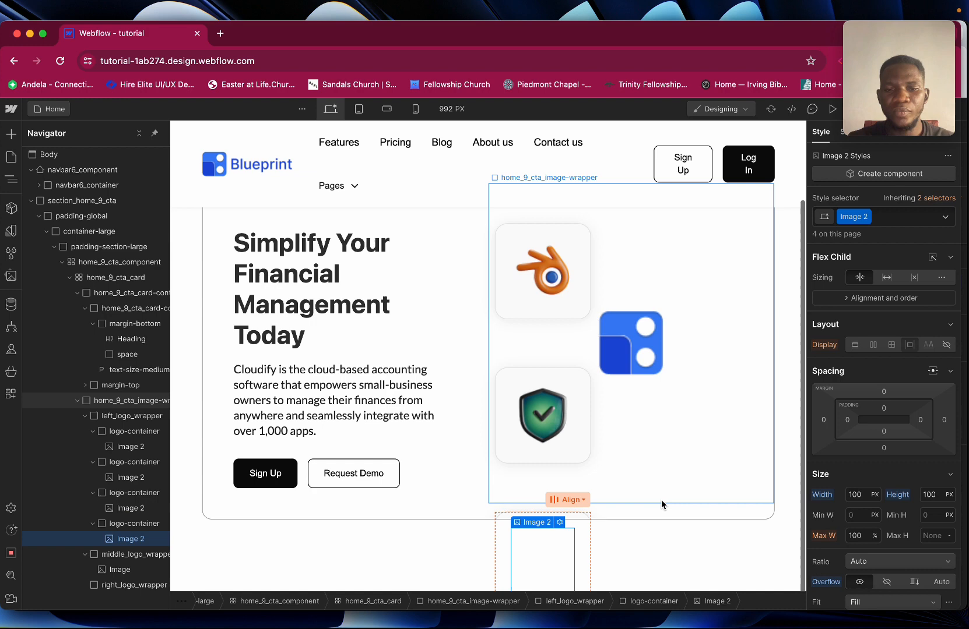
click(702, 404)
scroll(702, 408, up, 1)
scroll(702, 404, up, 1)
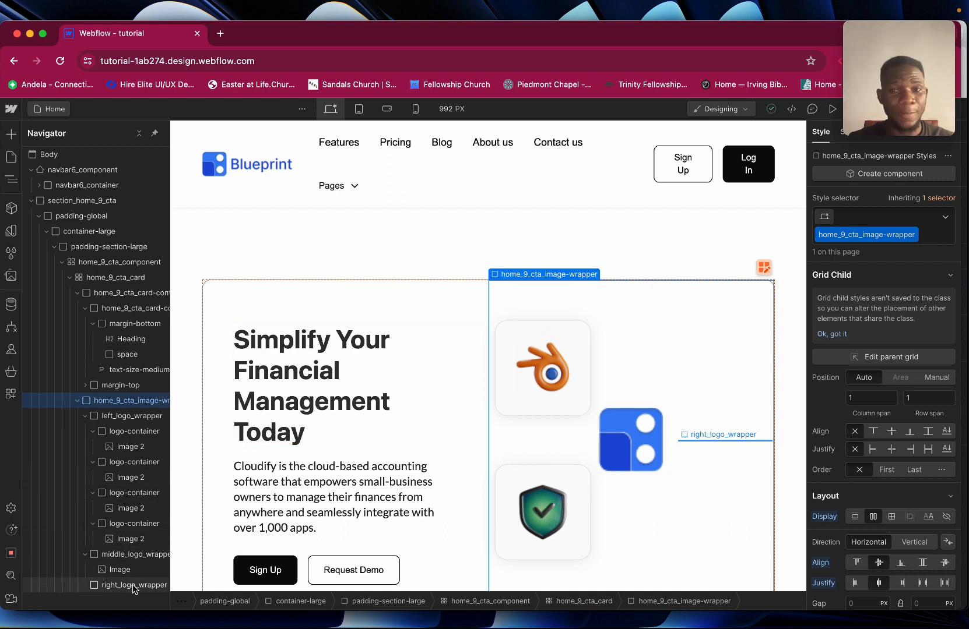
Duplicate left_logo_wrapper and nest the copy inside right_logo_wrapper
click(86, 416)
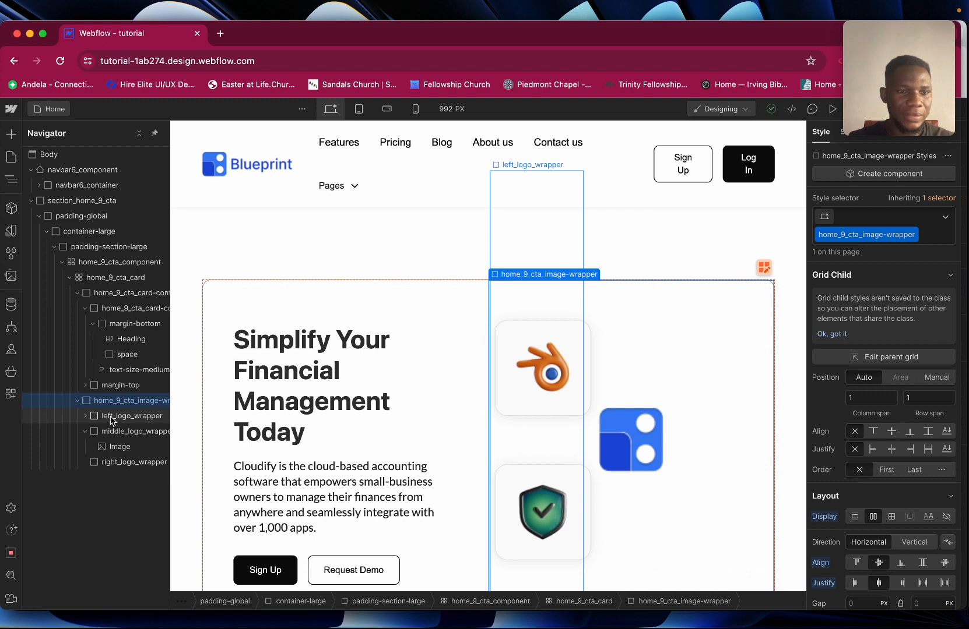
click(112, 418)
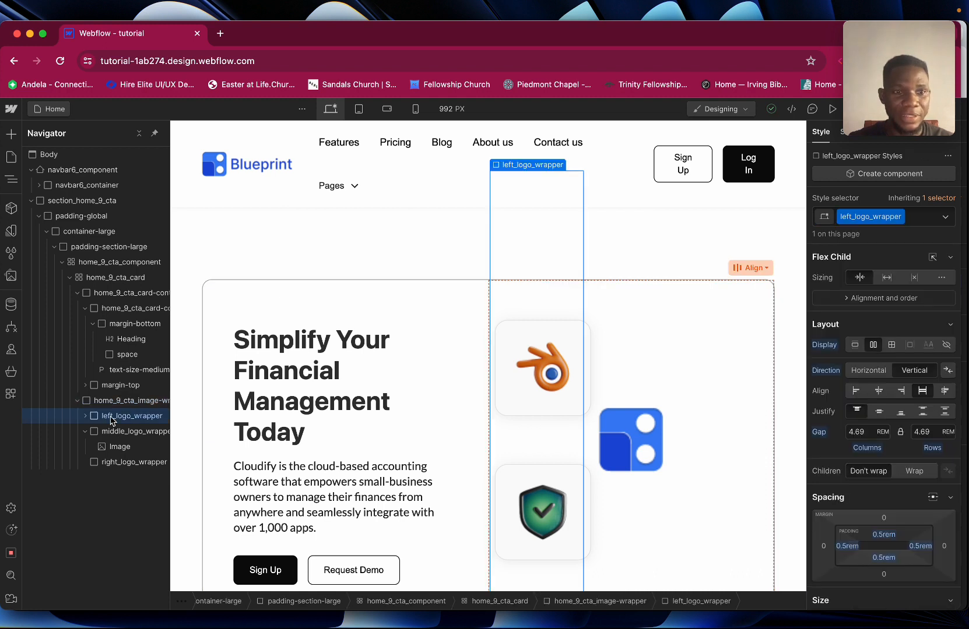
key(super+d)
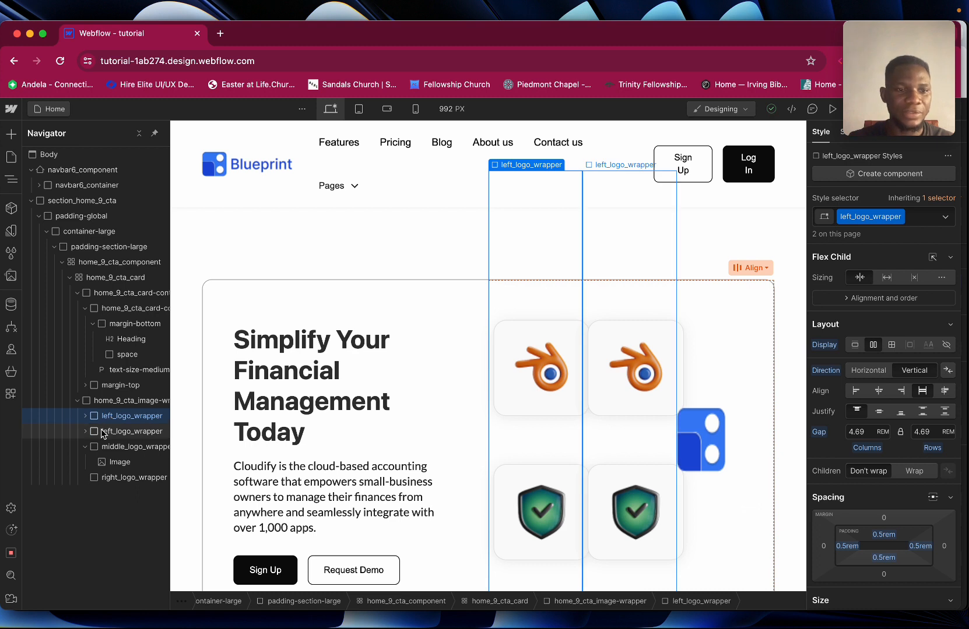
drag(104, 434, 116, 477)
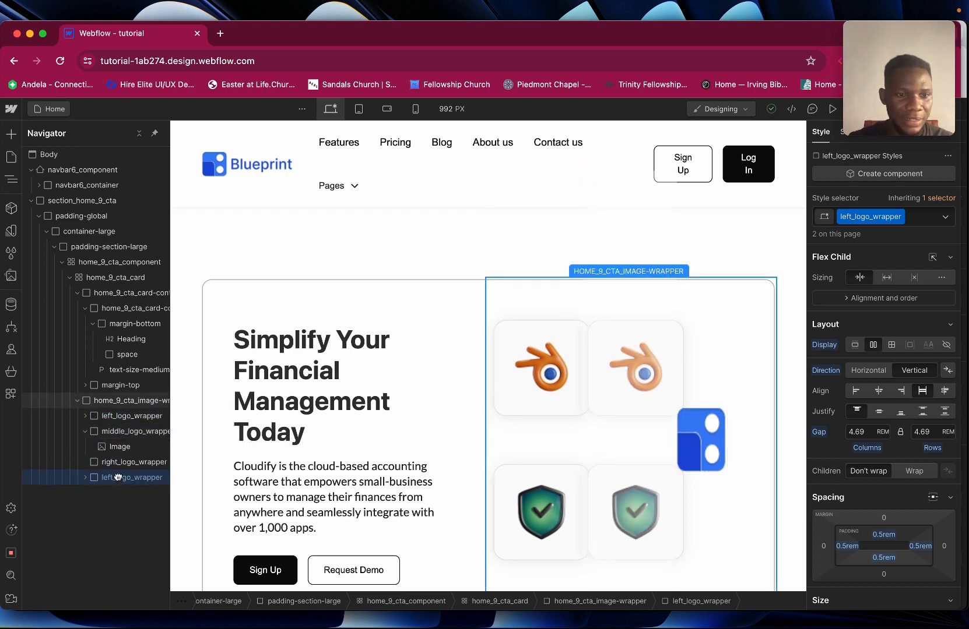
drag(117, 478, 124, 471)
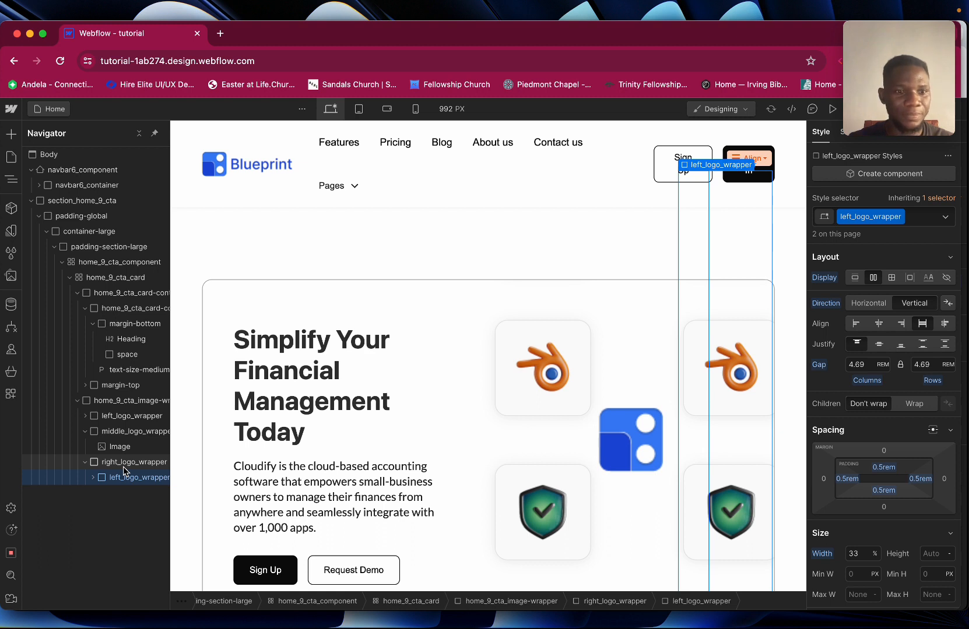
Move the copied logo-containers directly into right_logo_wrapper and delete the emptied left_logo_wrapper copy
click(93, 478)
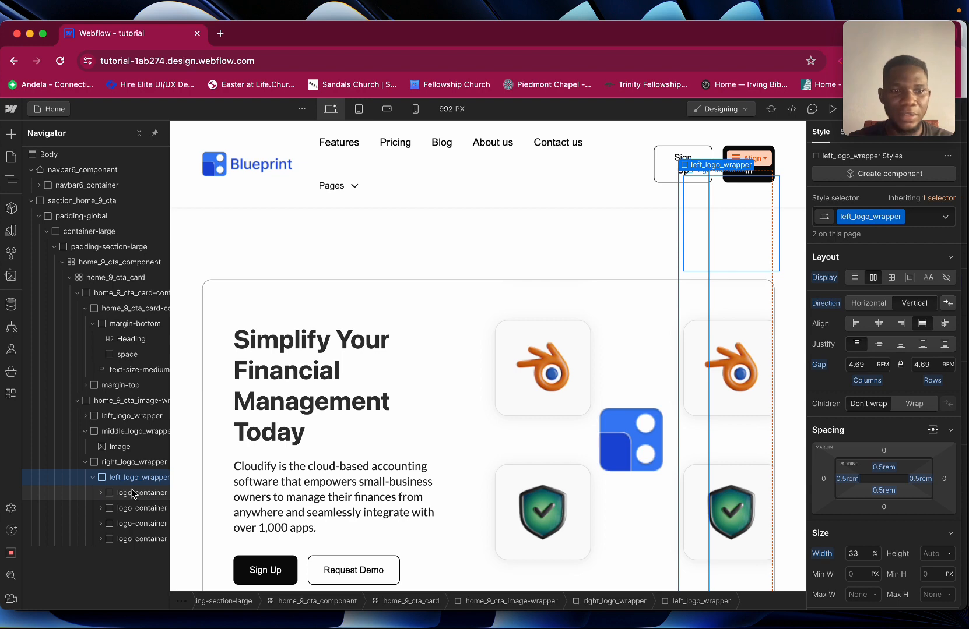
drag(127, 496, 131, 537)
click(133, 522)
click(134, 541)
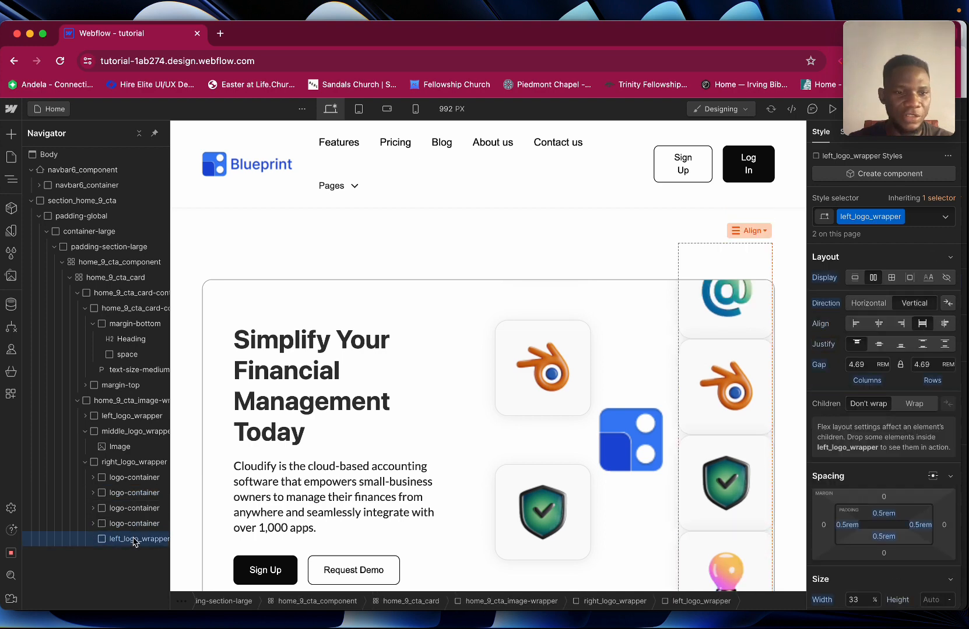
key(Delete)
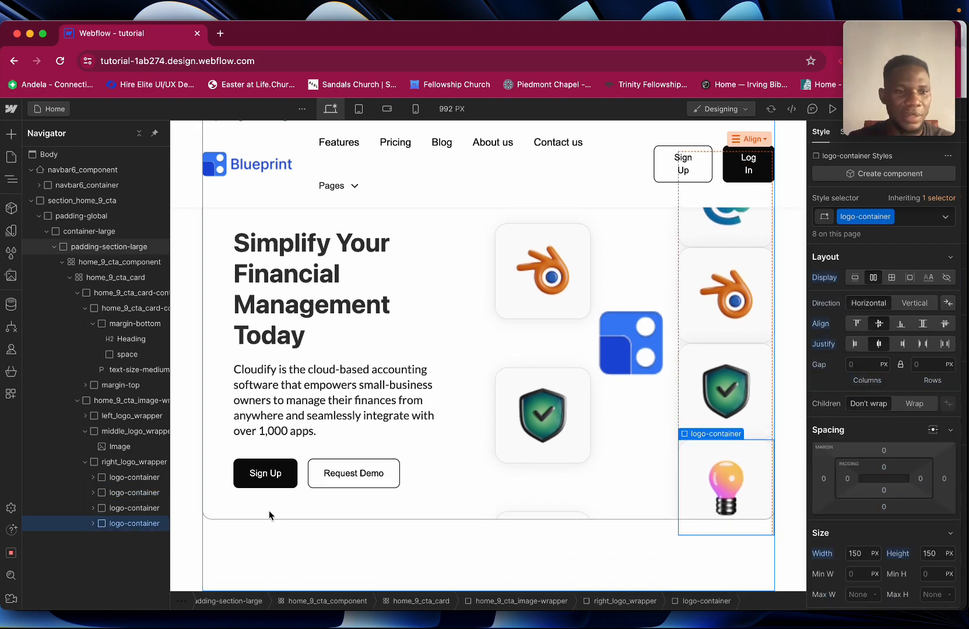
Make right_logo_wrapper a vertical flex layout with a 4.69 rem gap and check it in the page preview
click(134, 464)
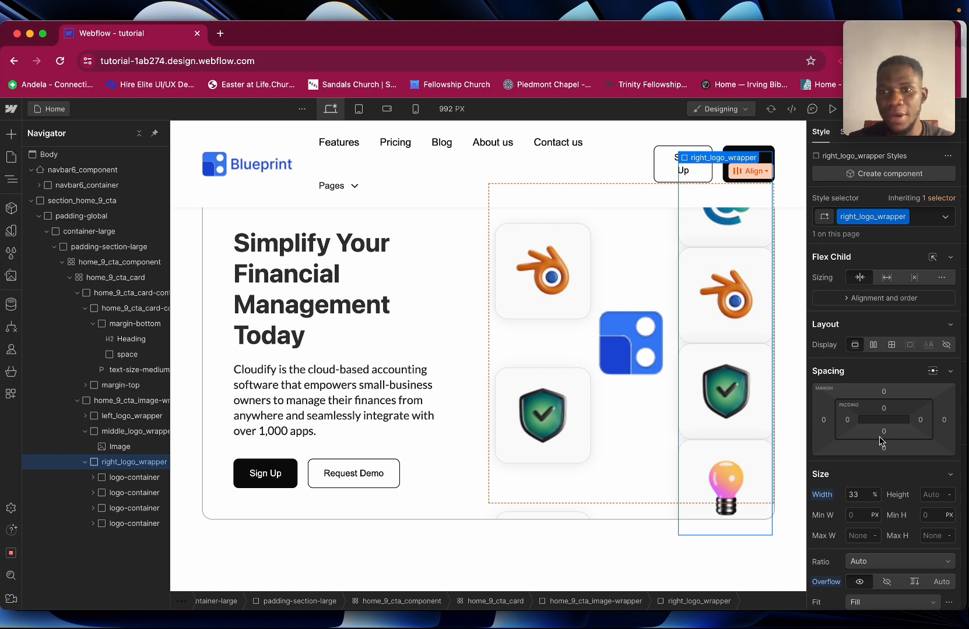
click(874, 345)
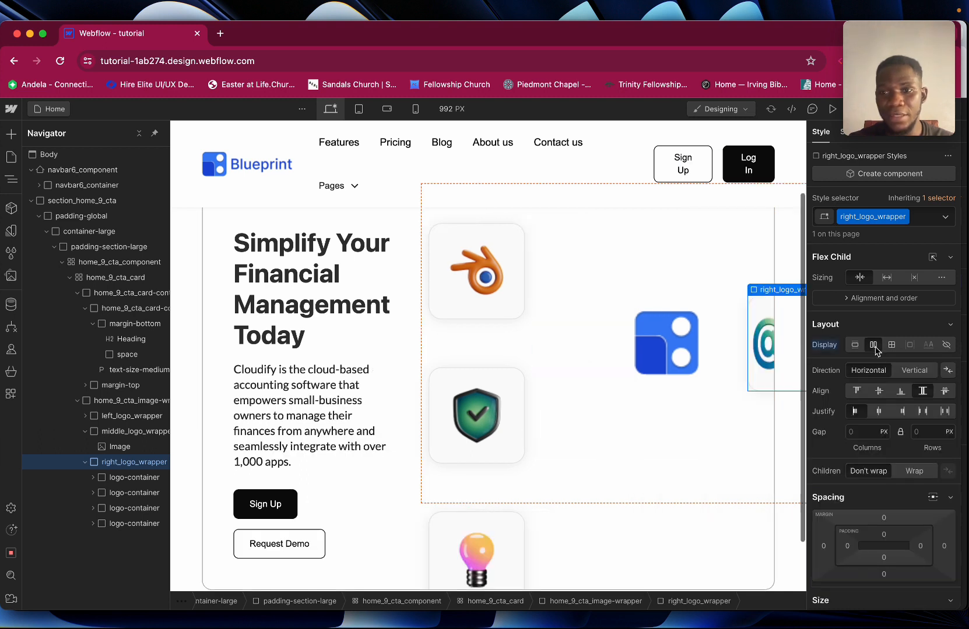
click(916, 373)
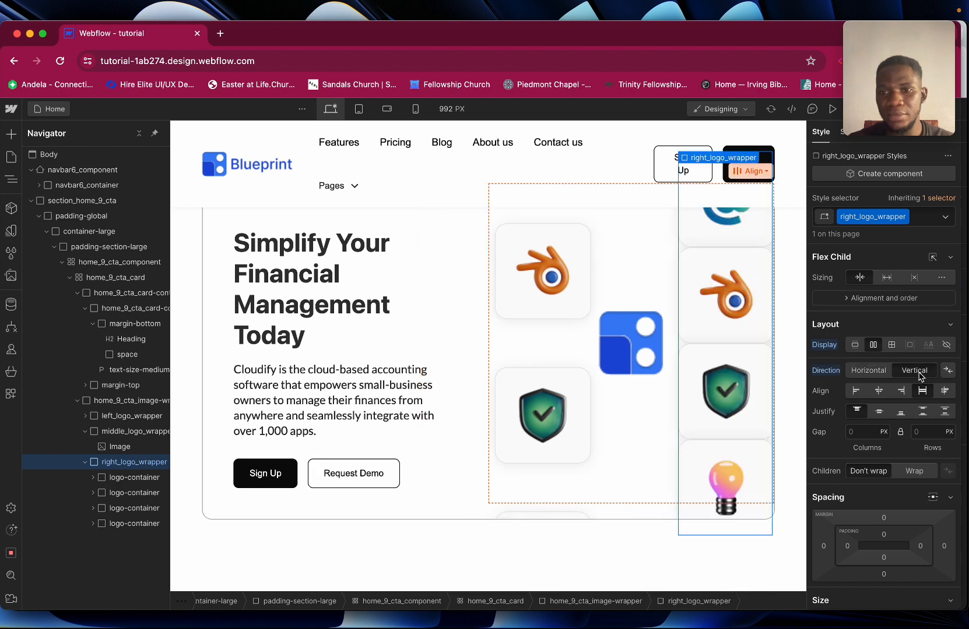
click(864, 434)
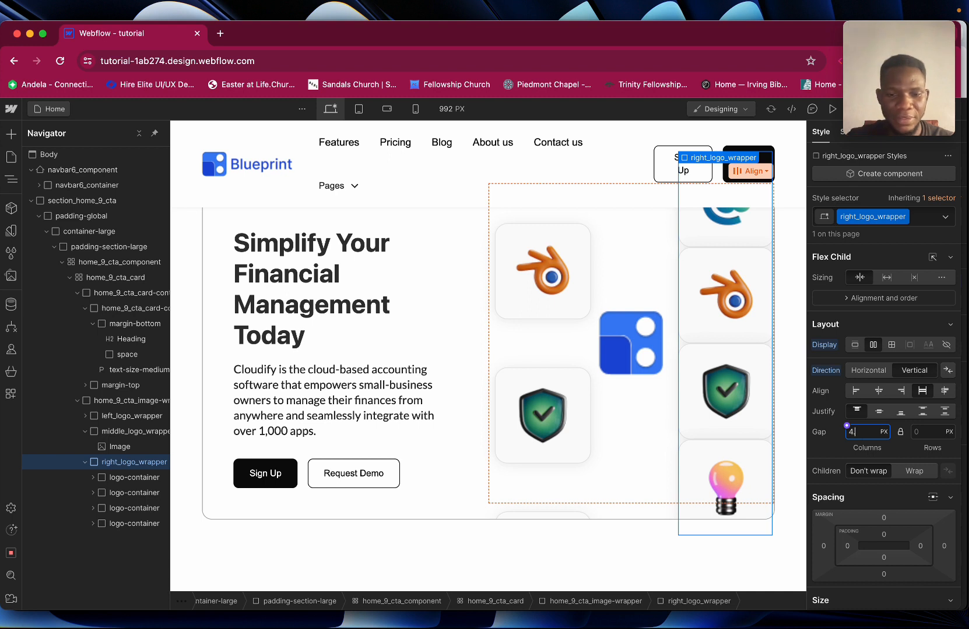
text(4.69)
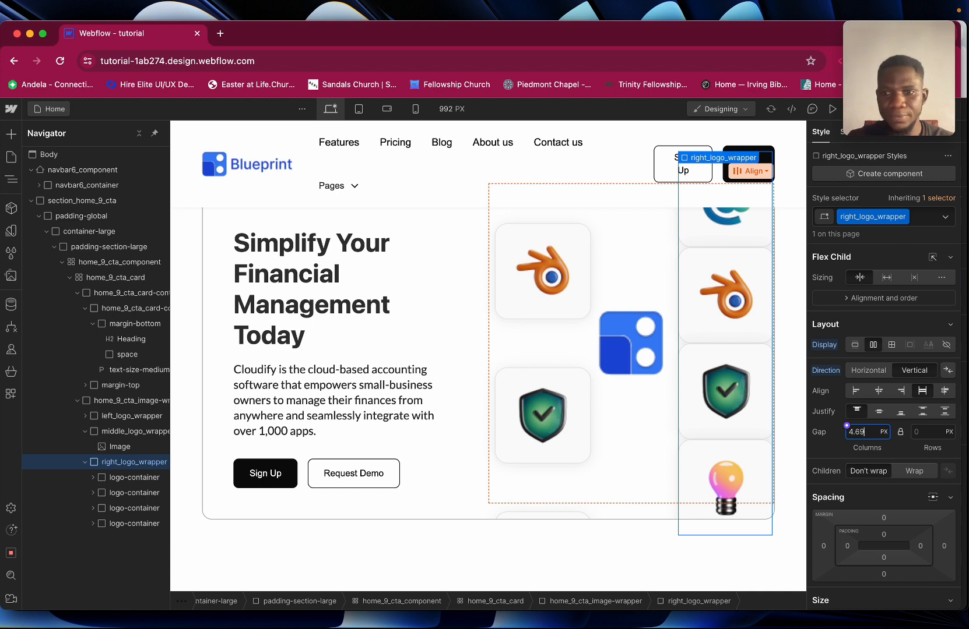
text(rem)
key(Return)
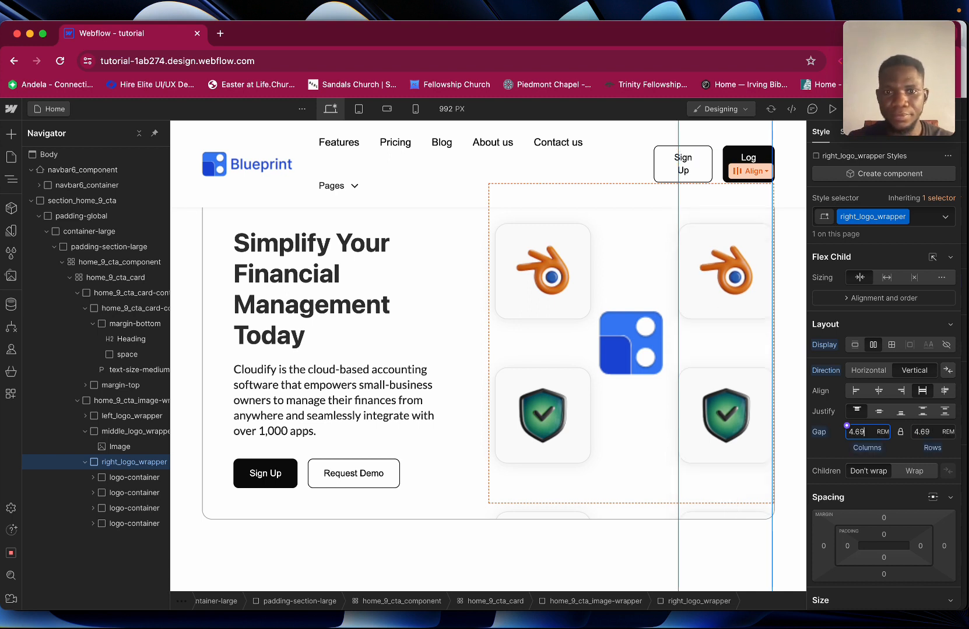
click(833, 109)
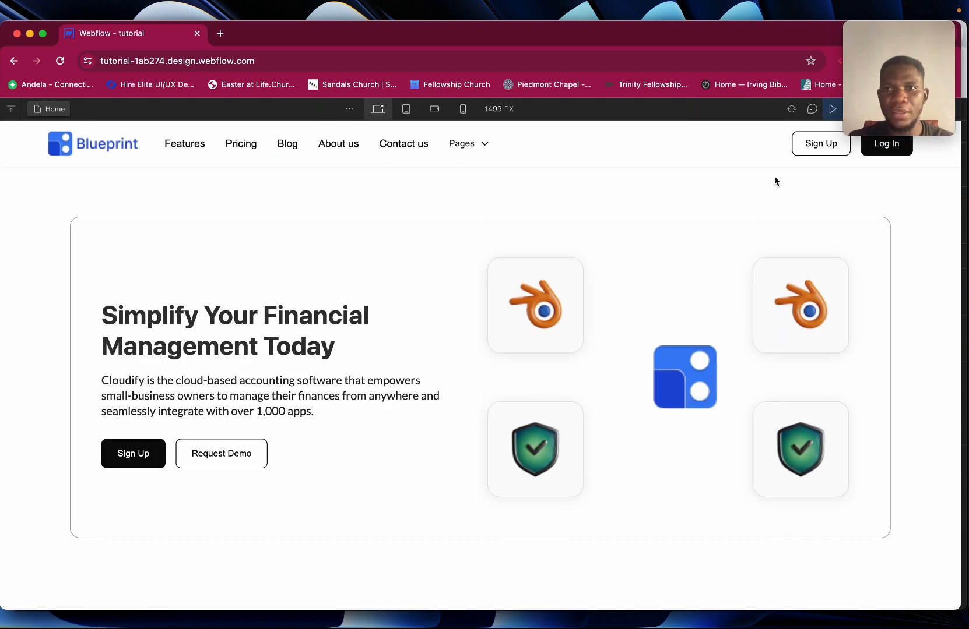
click(831, 110)
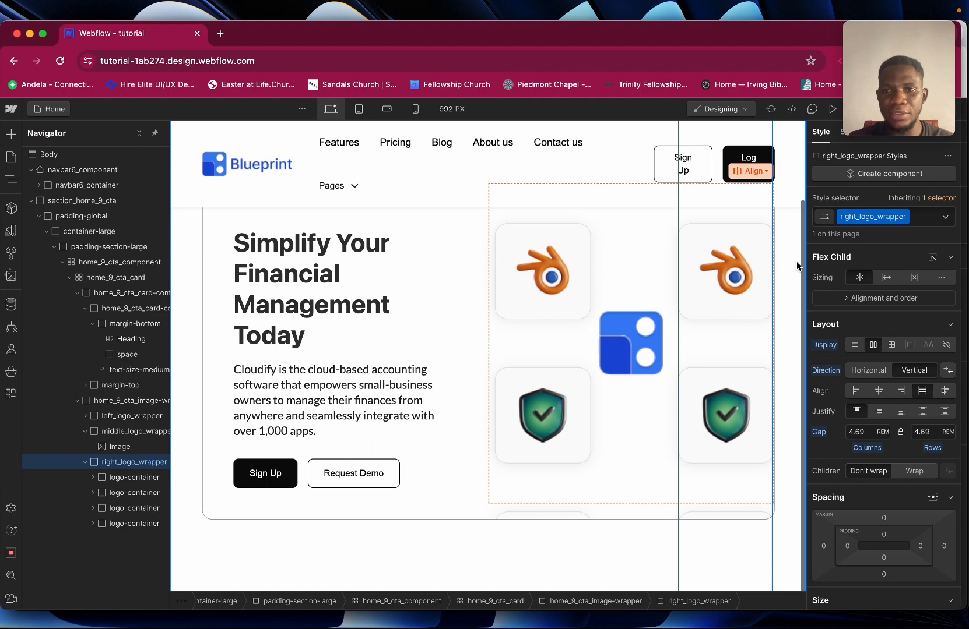
Replace the second and third images in right_logo_wrapper with the bitcoin and Figma icons
click(739, 271)
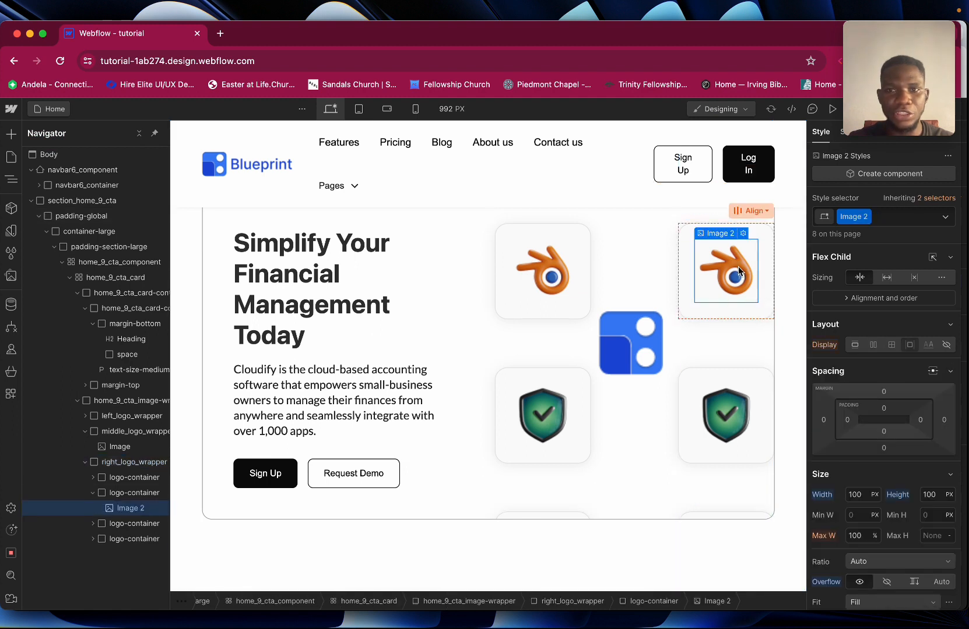
click(743, 234)
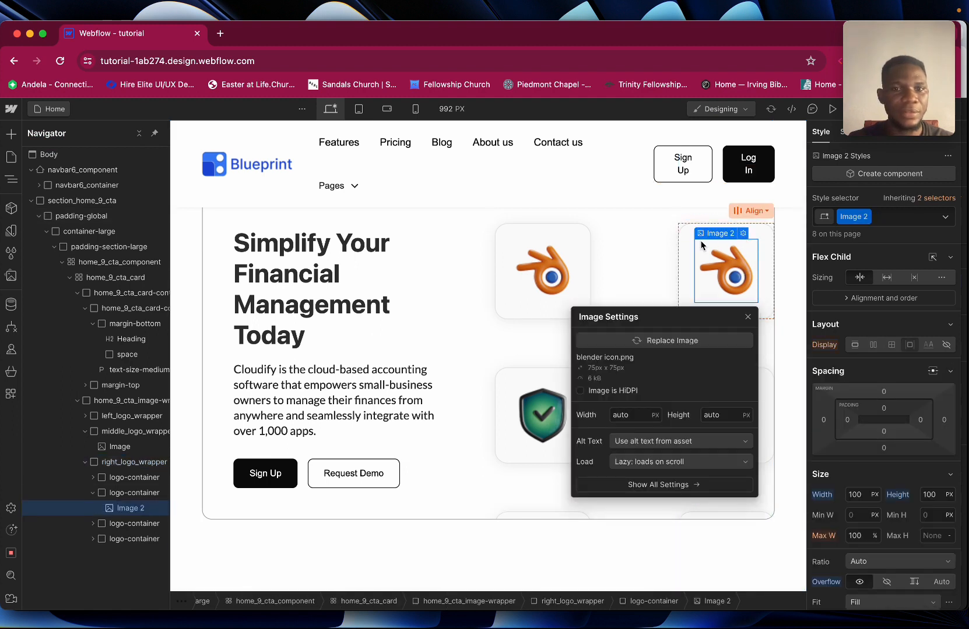
click(687, 341)
click(88, 245)
click(96, 298)
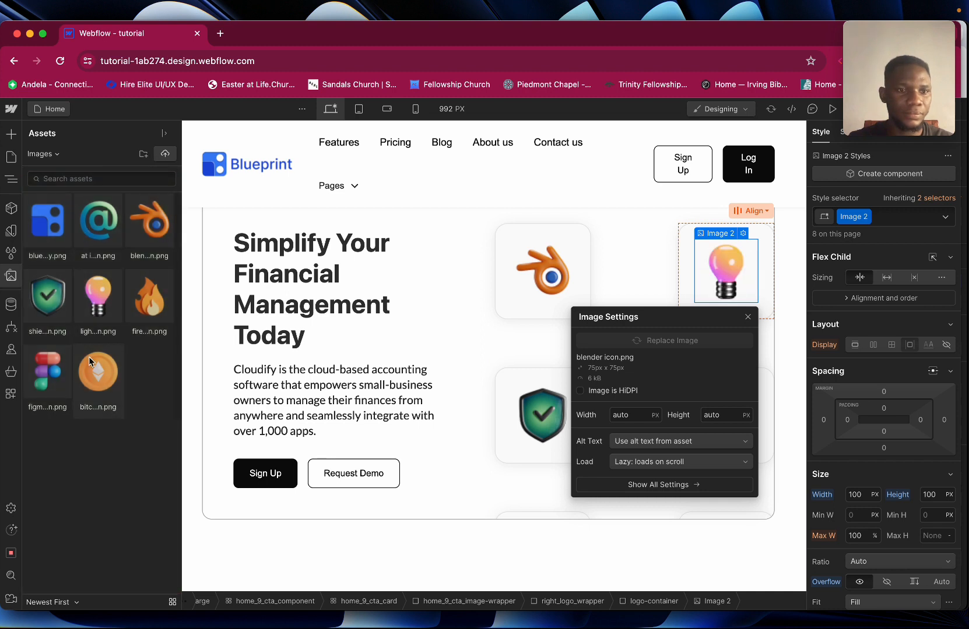
click(99, 370)
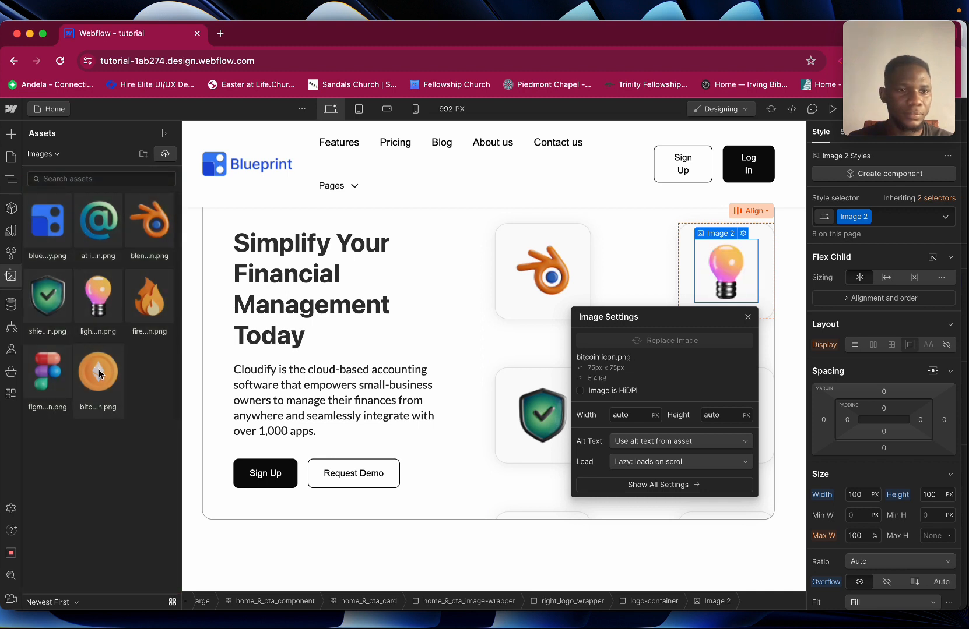
click(748, 317)
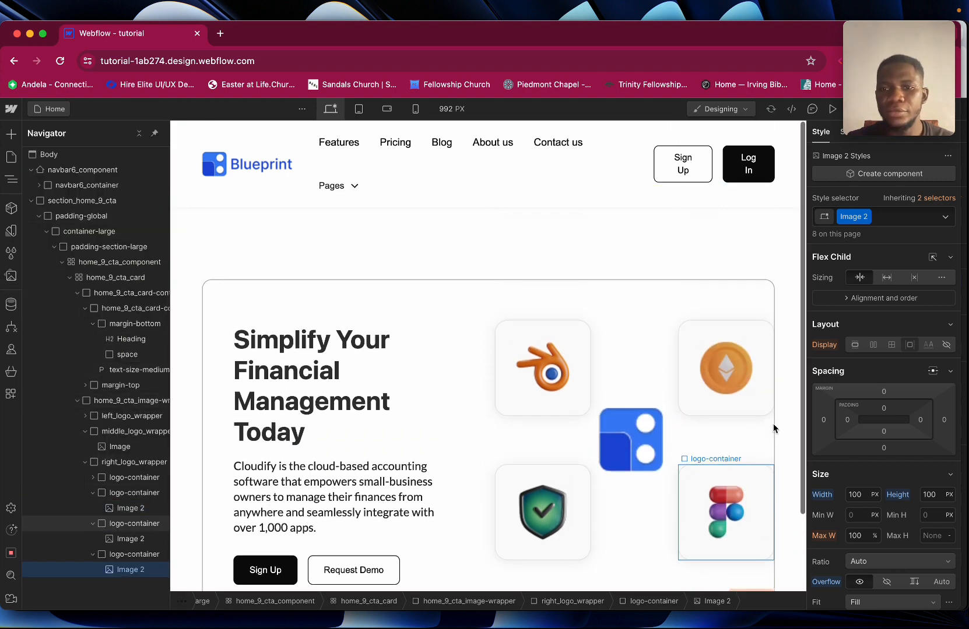
click(781, 392)
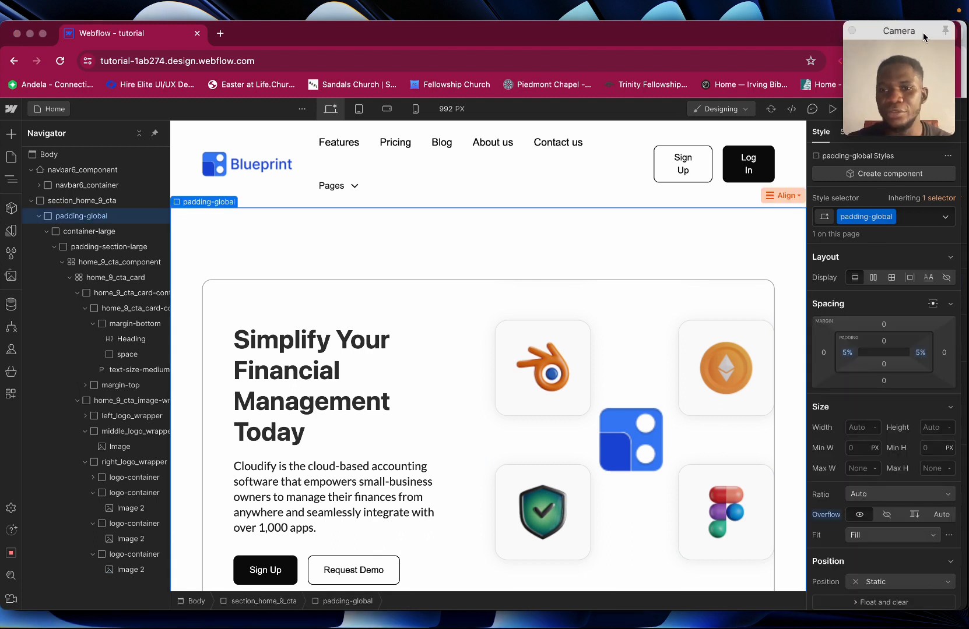
drag(923, 46, 80, 509)
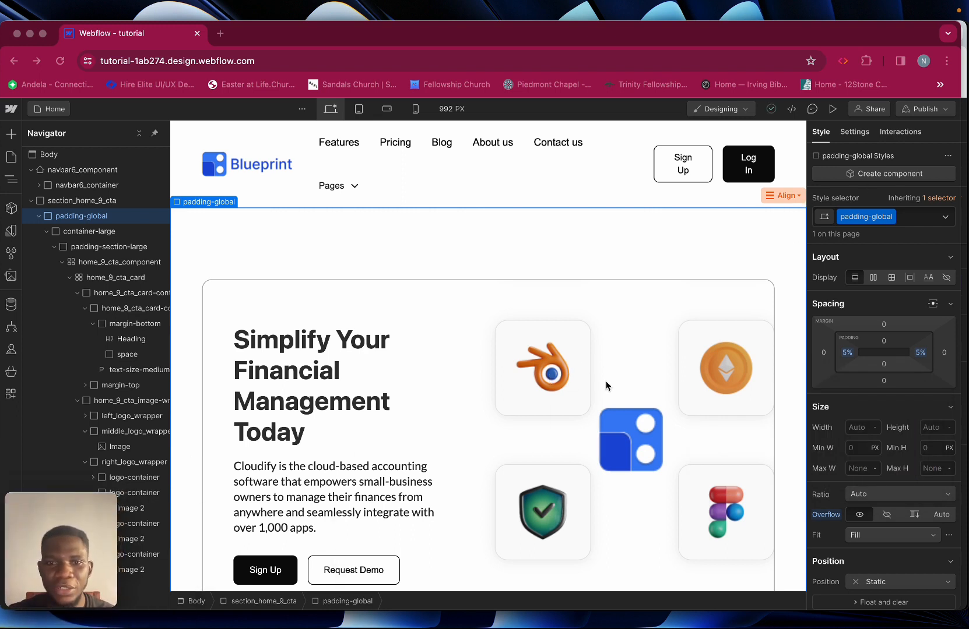
scroll(601, 388, down, 3)
scroll(601, 388, up, 3)
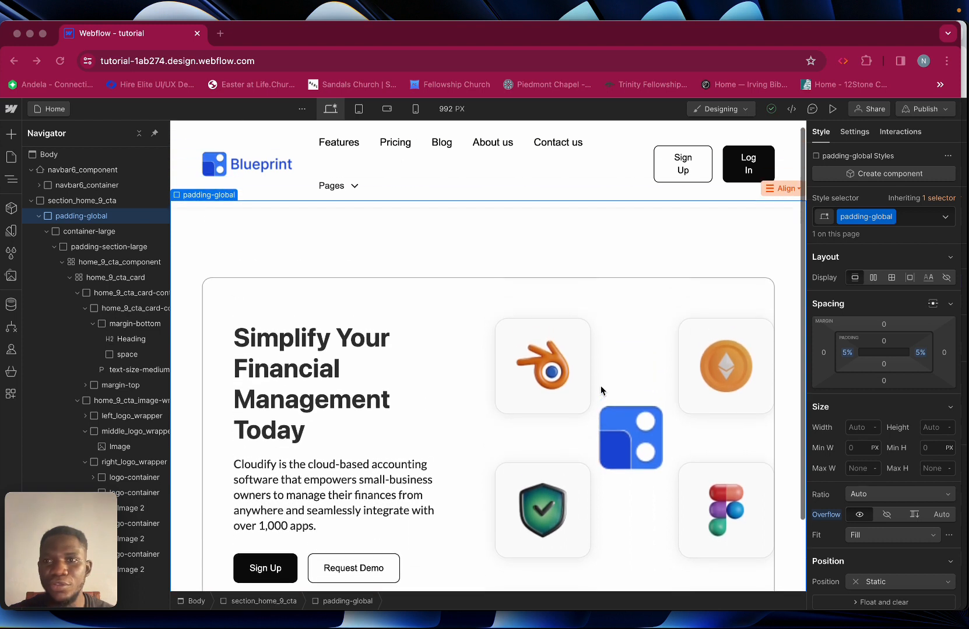
Add a While scrolling in view trigger with the Play scroll animation action to the Blender icon's logo-container and create a new scroll animation
click(903, 133)
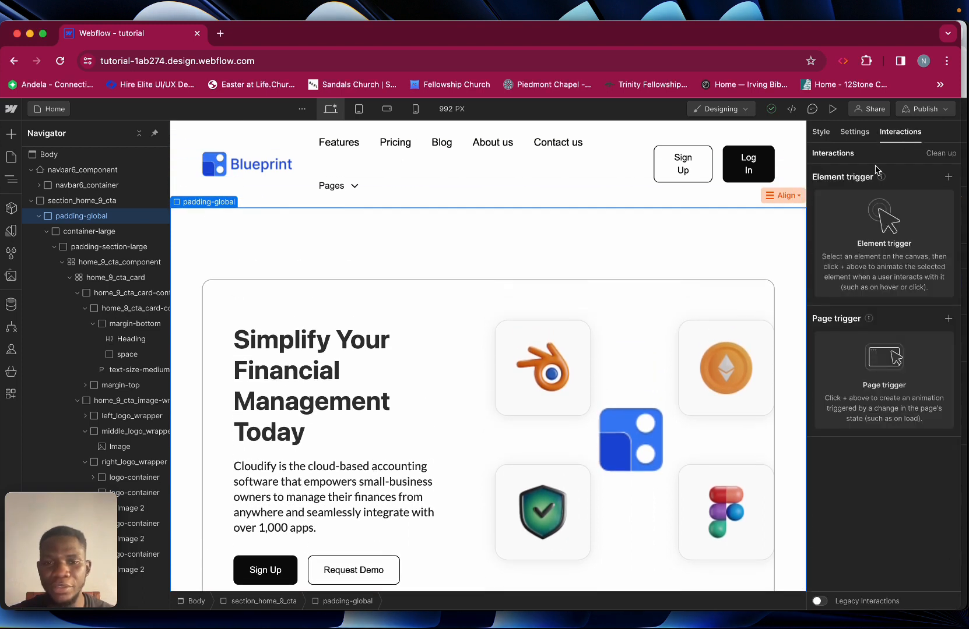
click(581, 384)
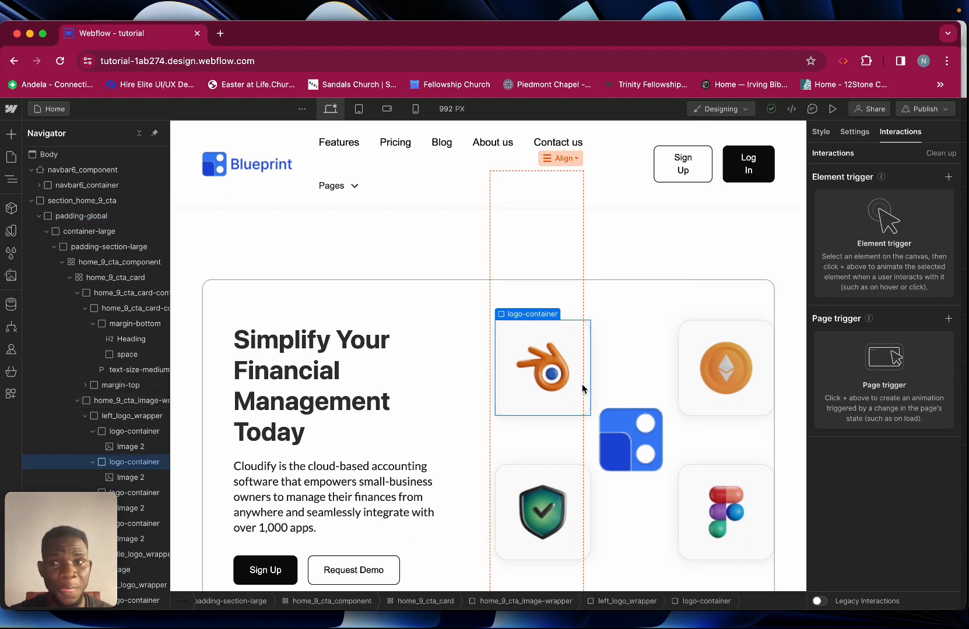
click(948, 178)
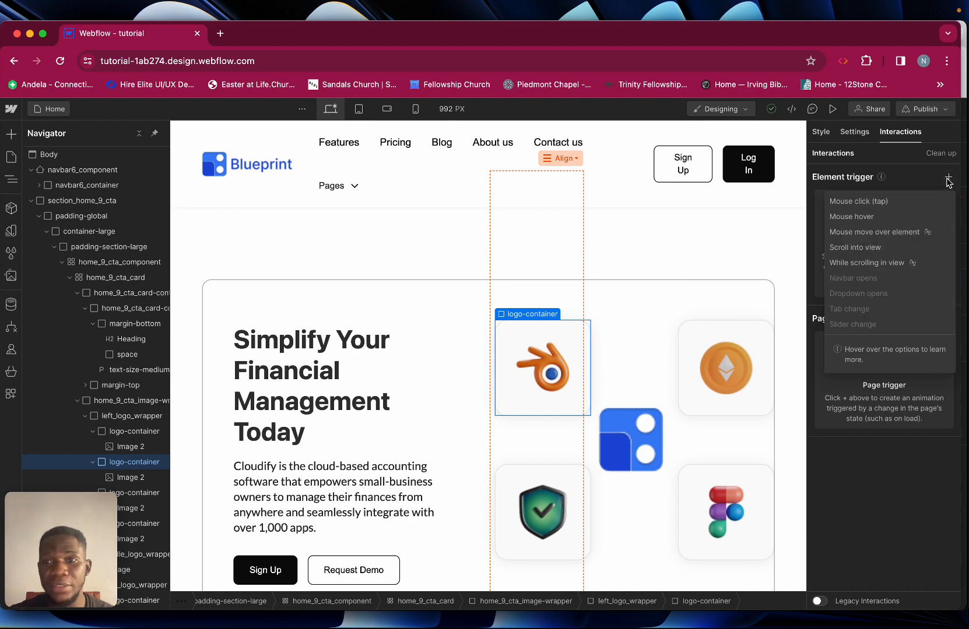
click(881, 267)
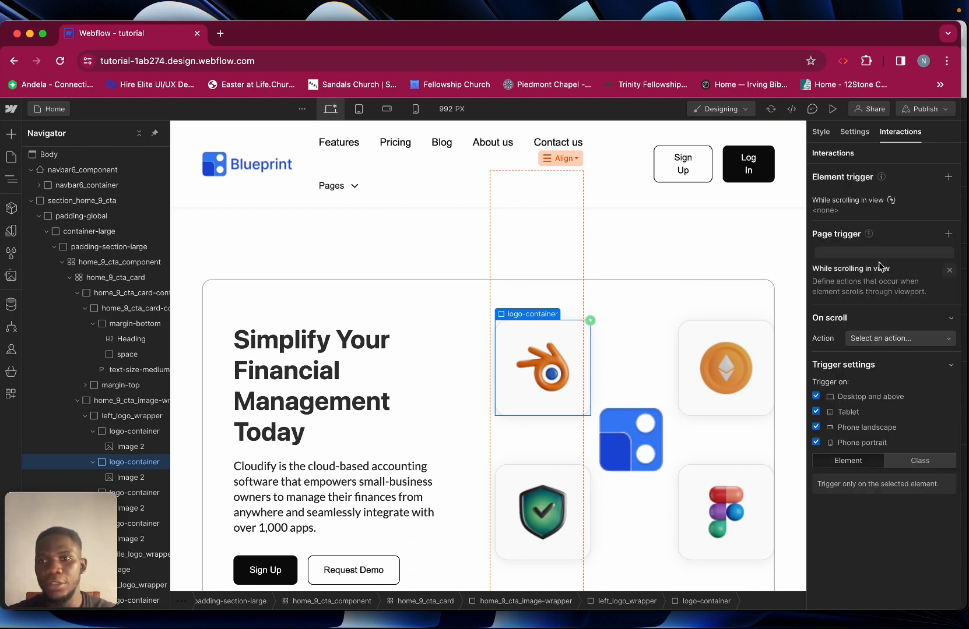
click(909, 245)
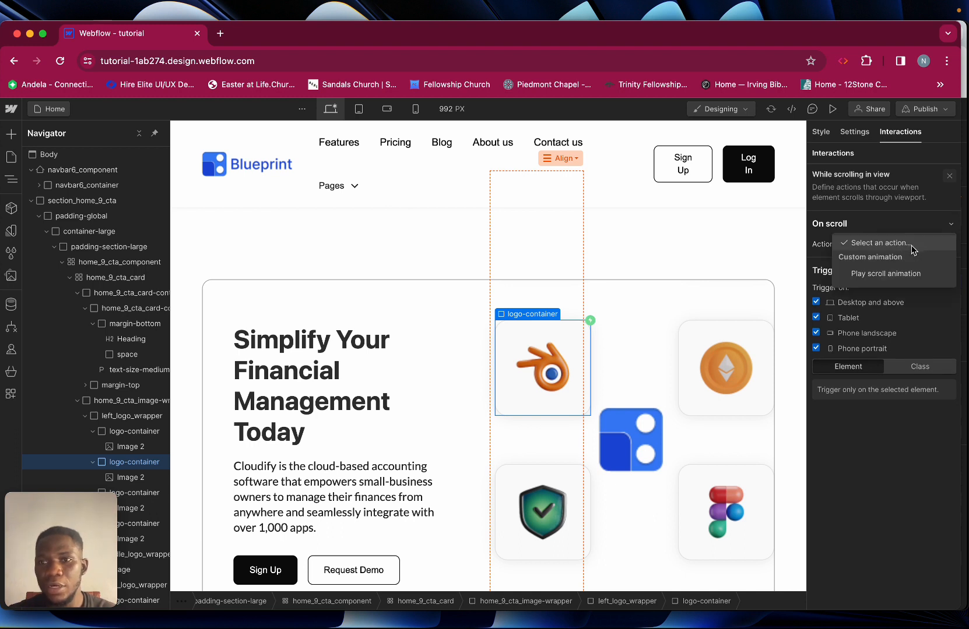
click(886, 274)
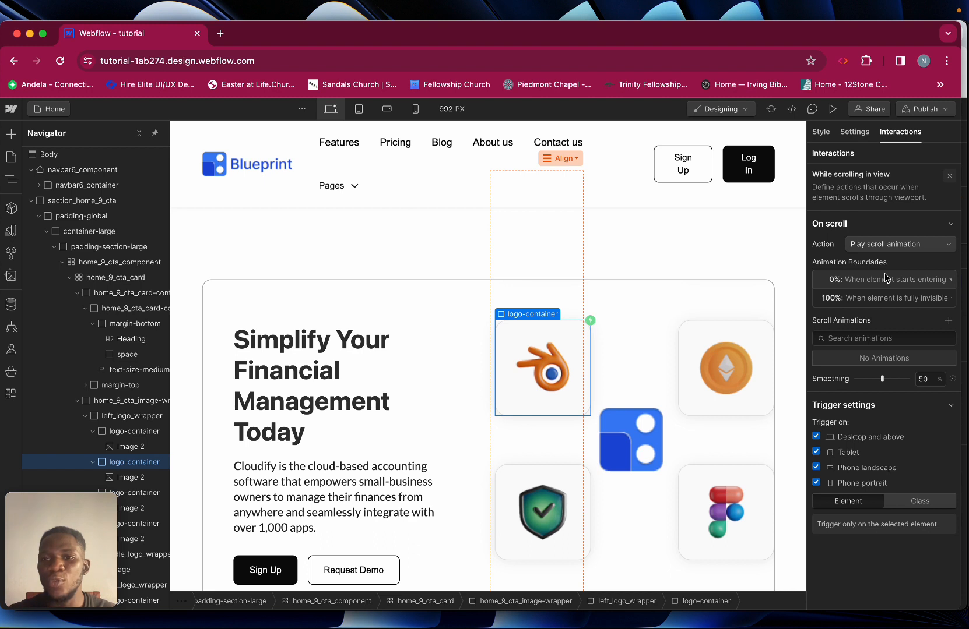
click(948, 320)
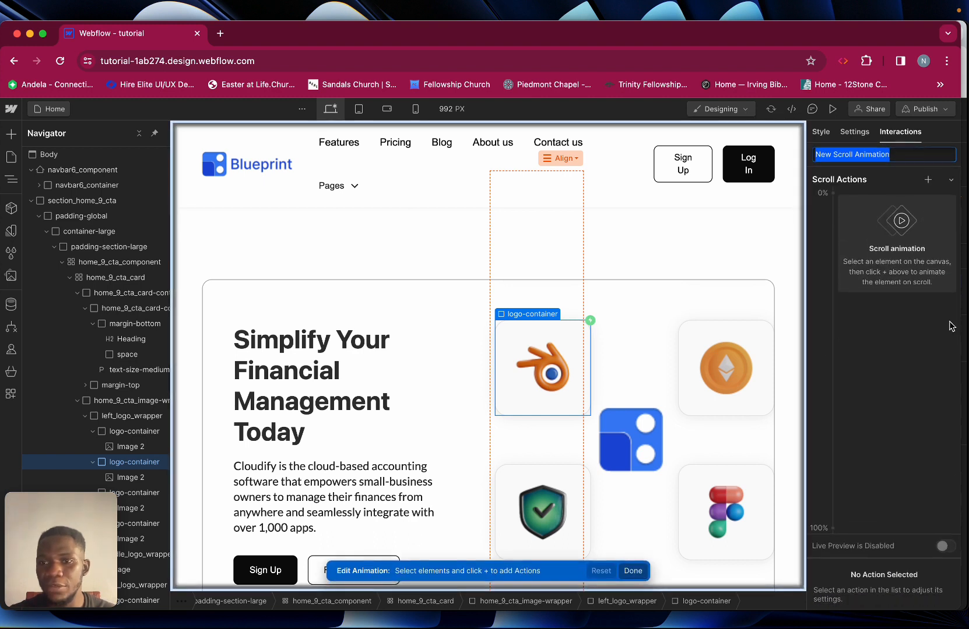
Add a Move action for the Blender logo-container to the scroll animation and set its 0% keyframe to a vertical offset of 100%
click(928, 179)
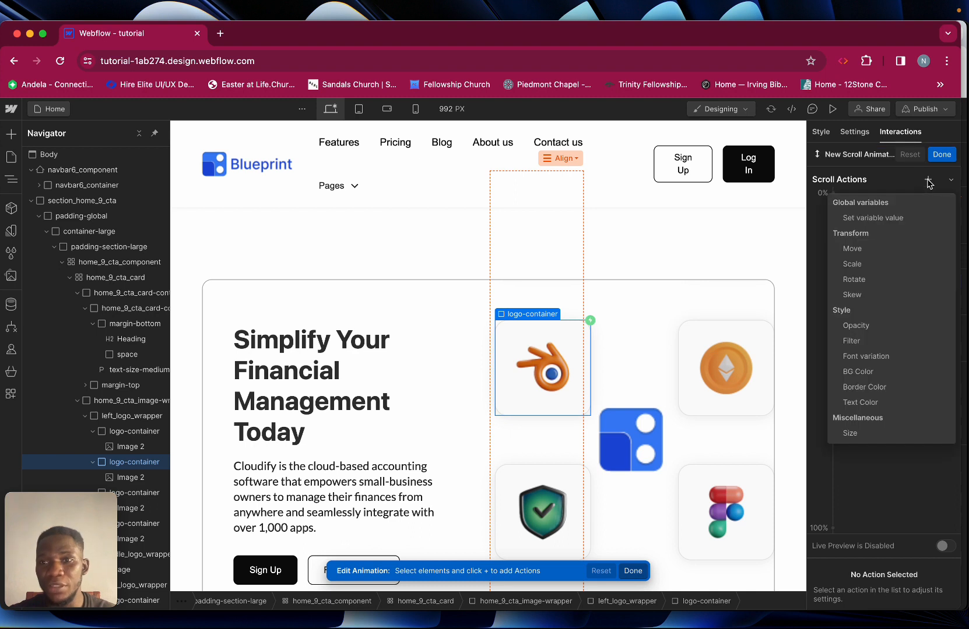
click(873, 248)
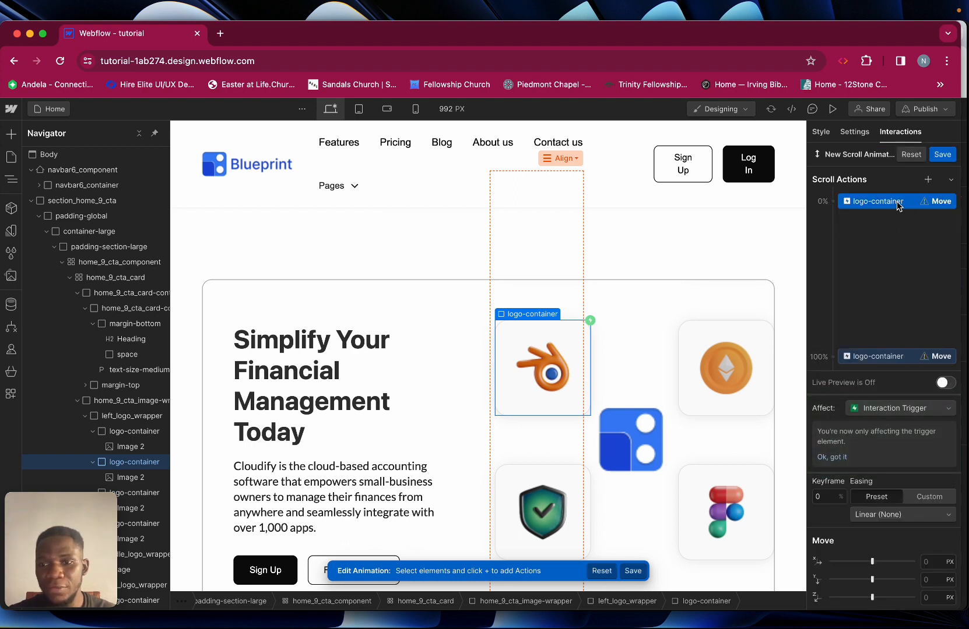
click(933, 580)
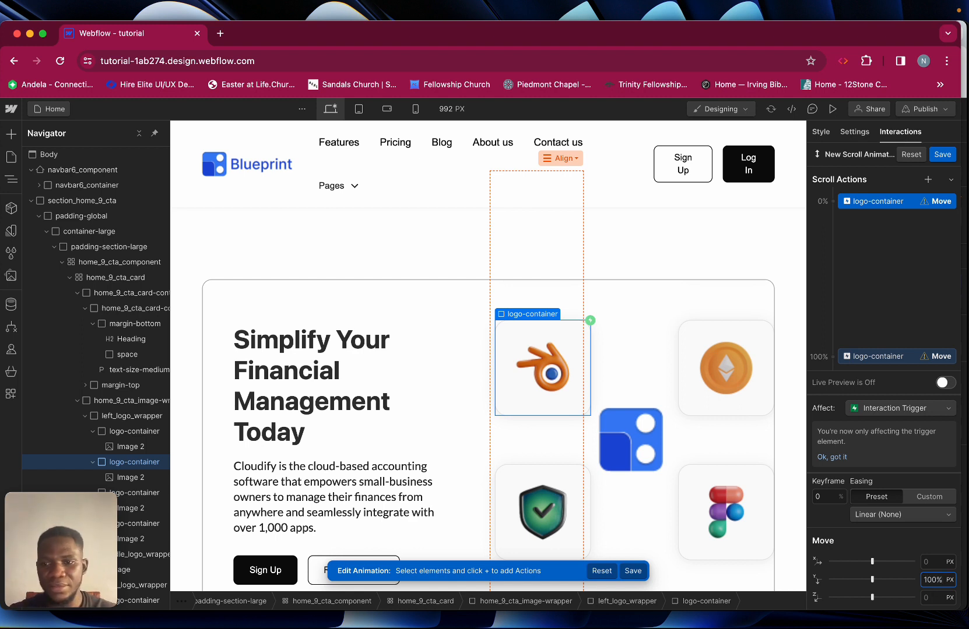
text(100%)
key(Return)
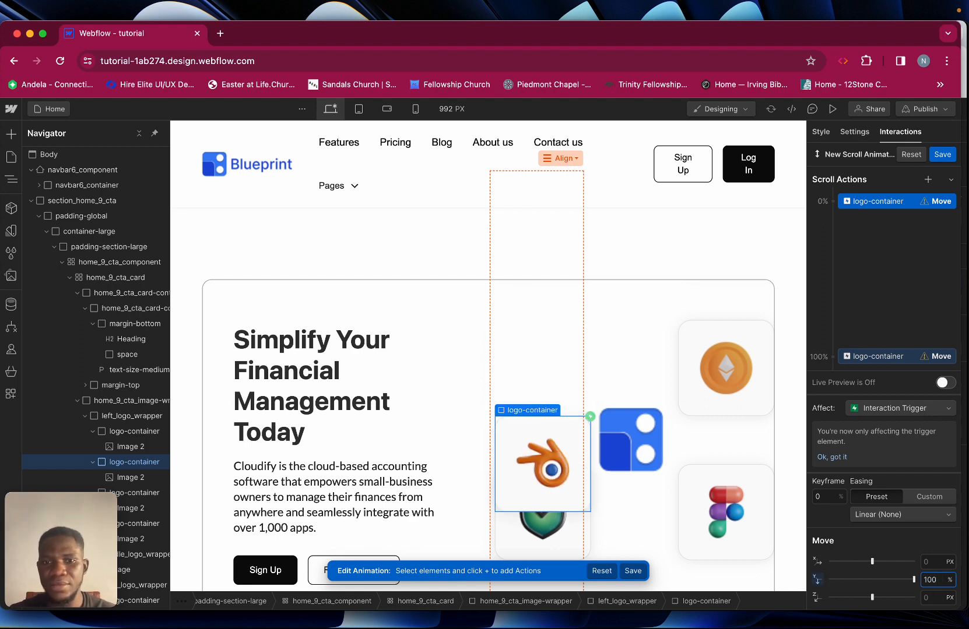
Set the Move action's vertical offset to 0% at the 100% keyframe and check the result in the page preview
click(877, 357)
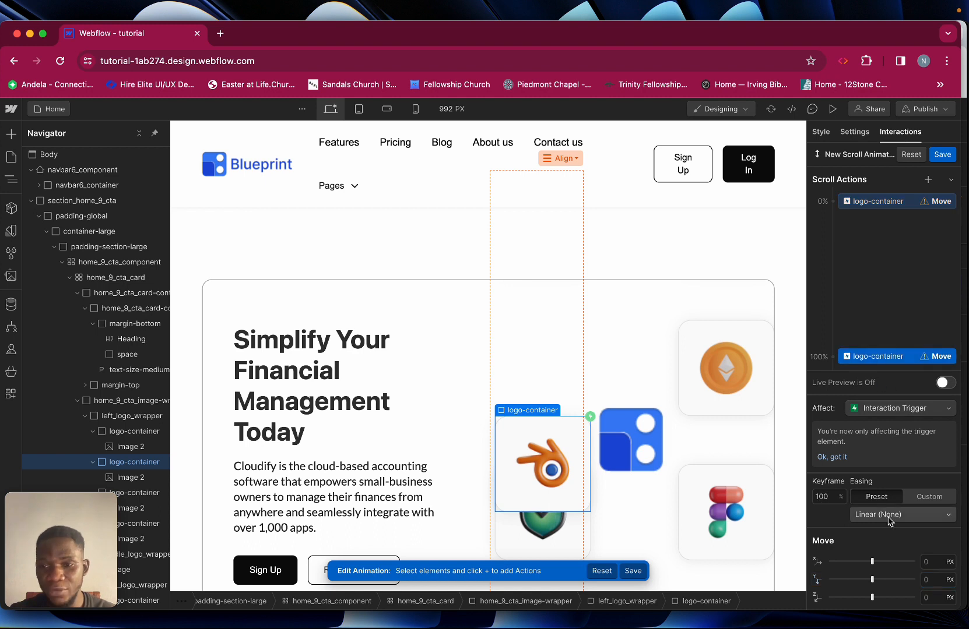
click(934, 582)
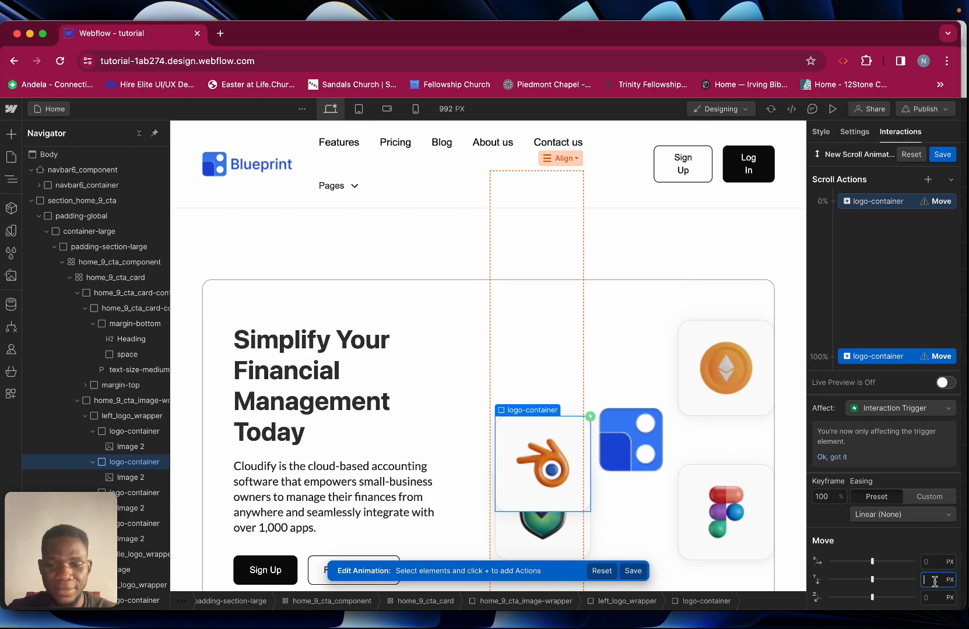
text(0%)
key(Return)
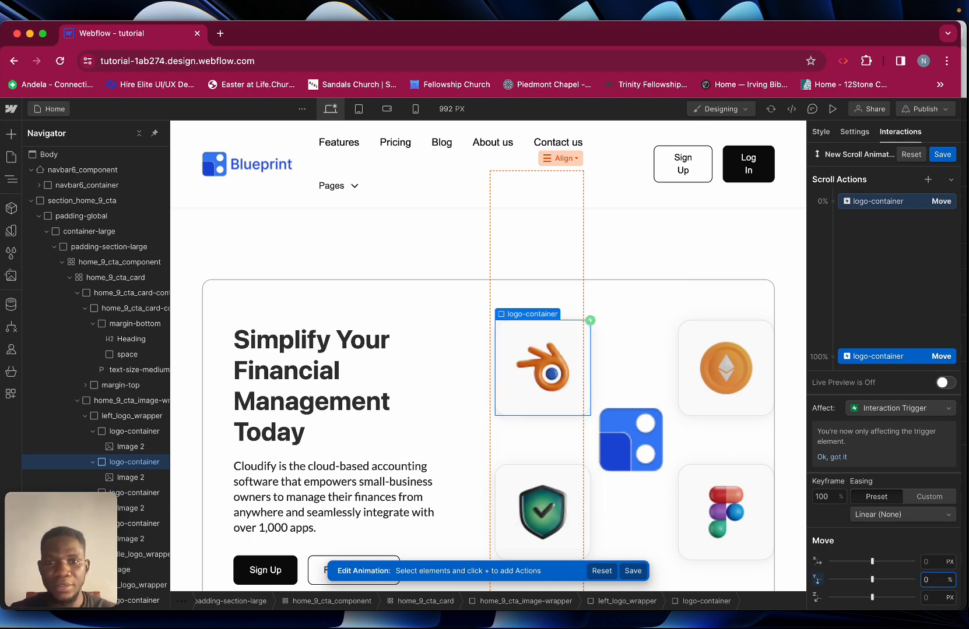
click(832, 109)
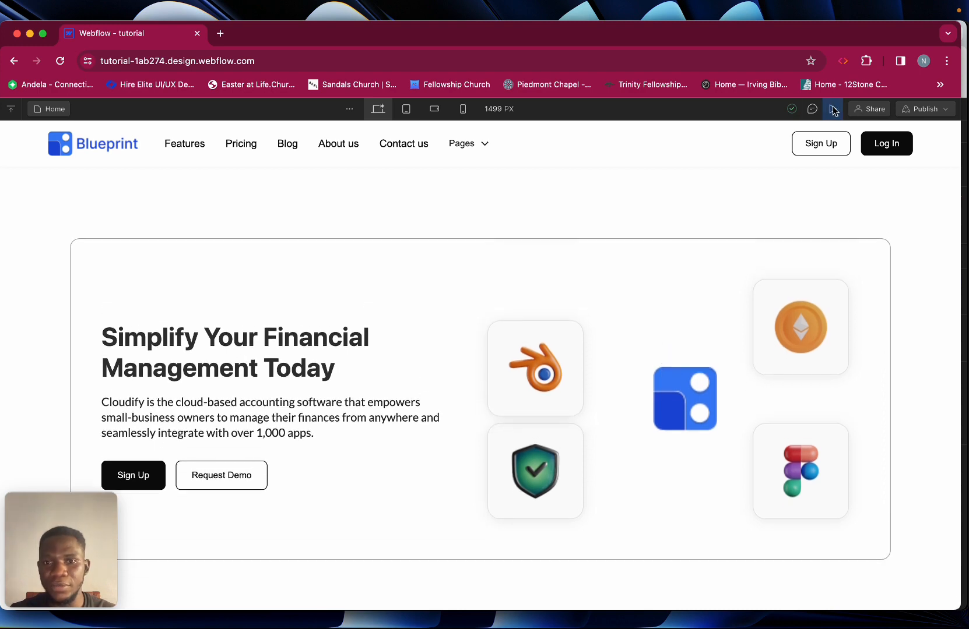
click(833, 111)
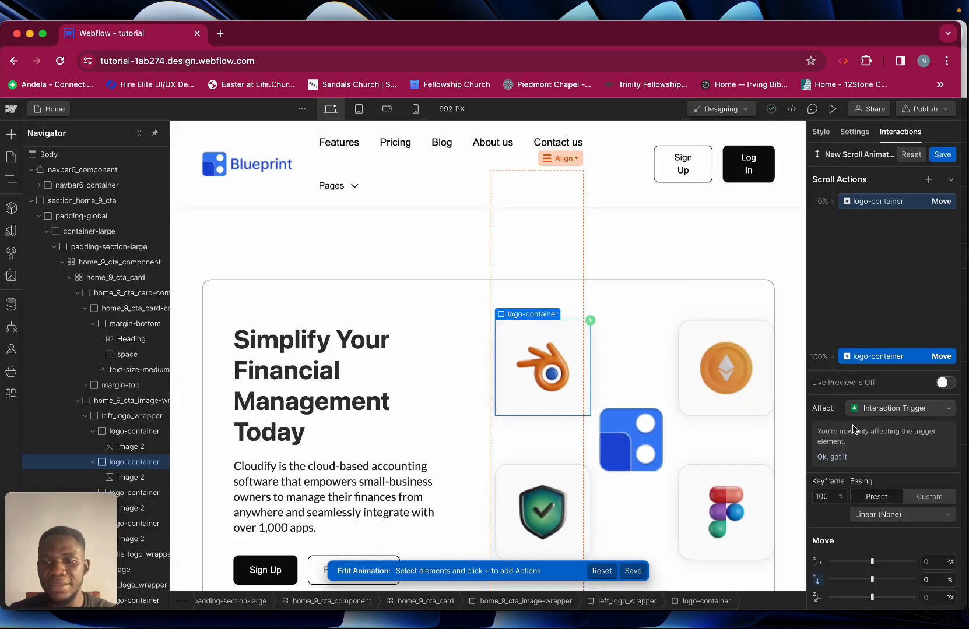
Make the Move action affect all elements with the logo-container class, check it in the preview, and save the scroll animation
click(915, 412)
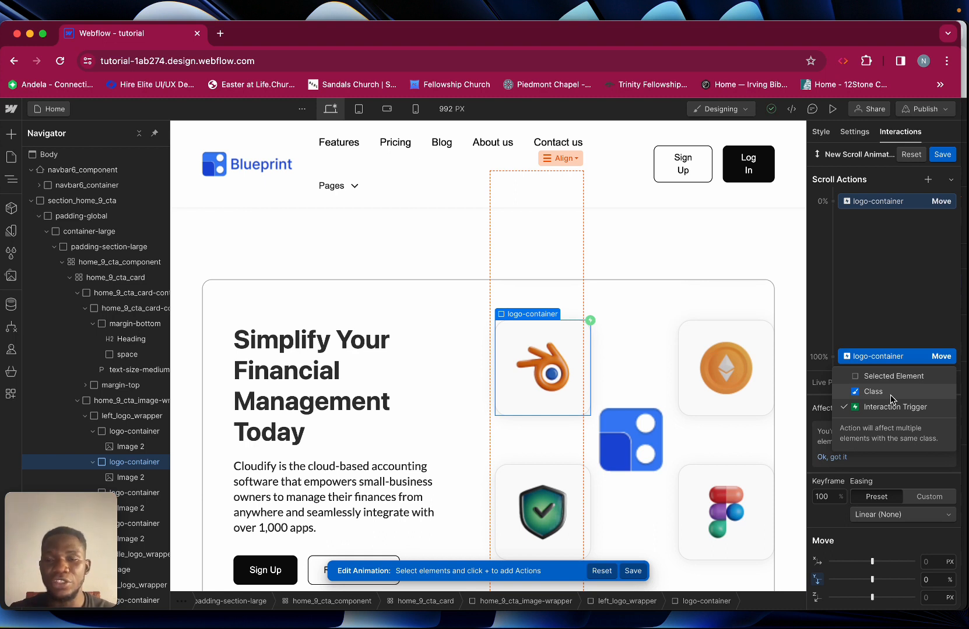
click(890, 398)
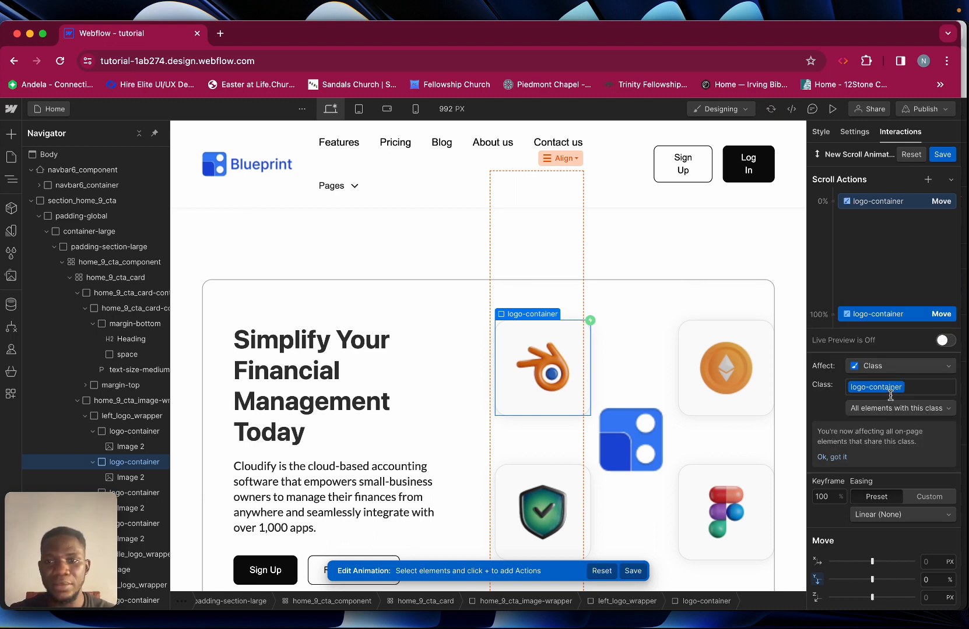
click(832, 109)
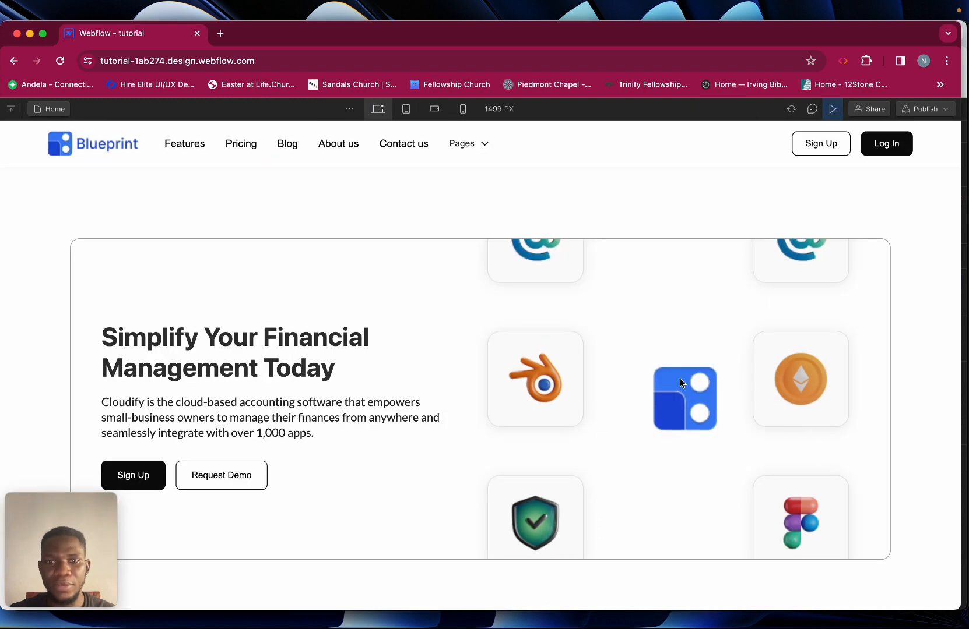
key(Escape)
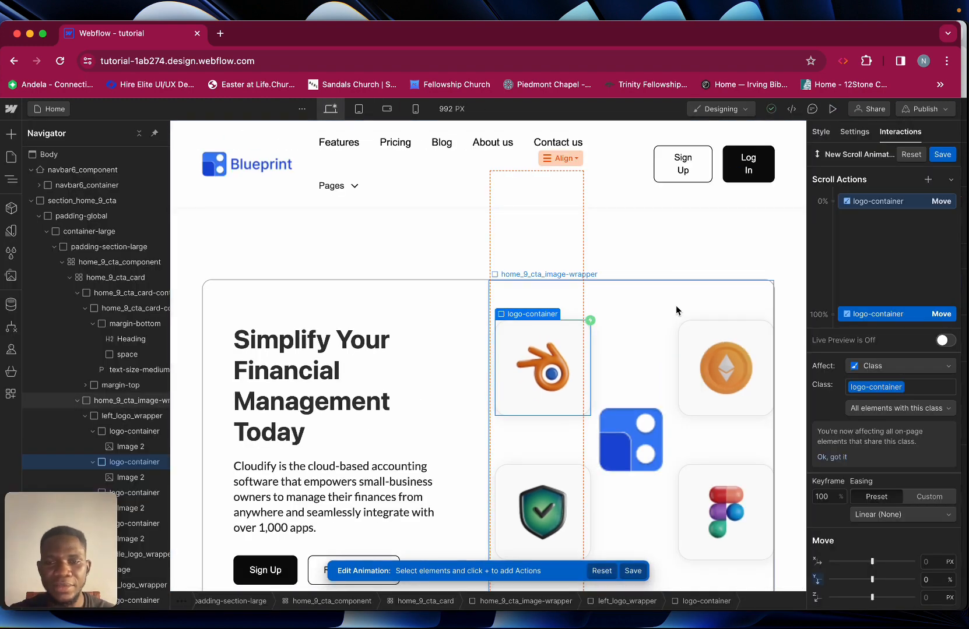
scroll(677, 309, down, 2)
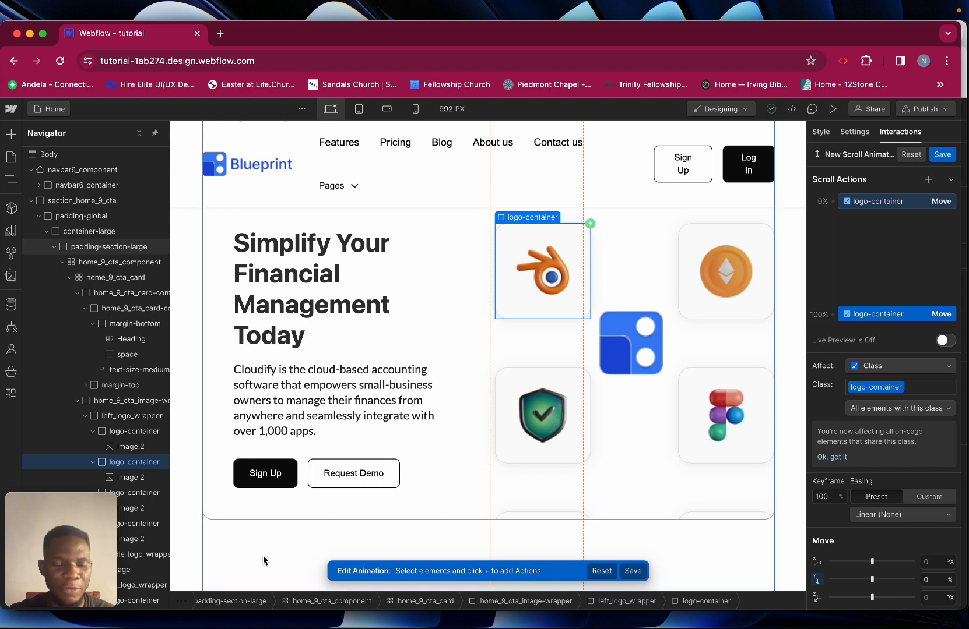
click(198, 564)
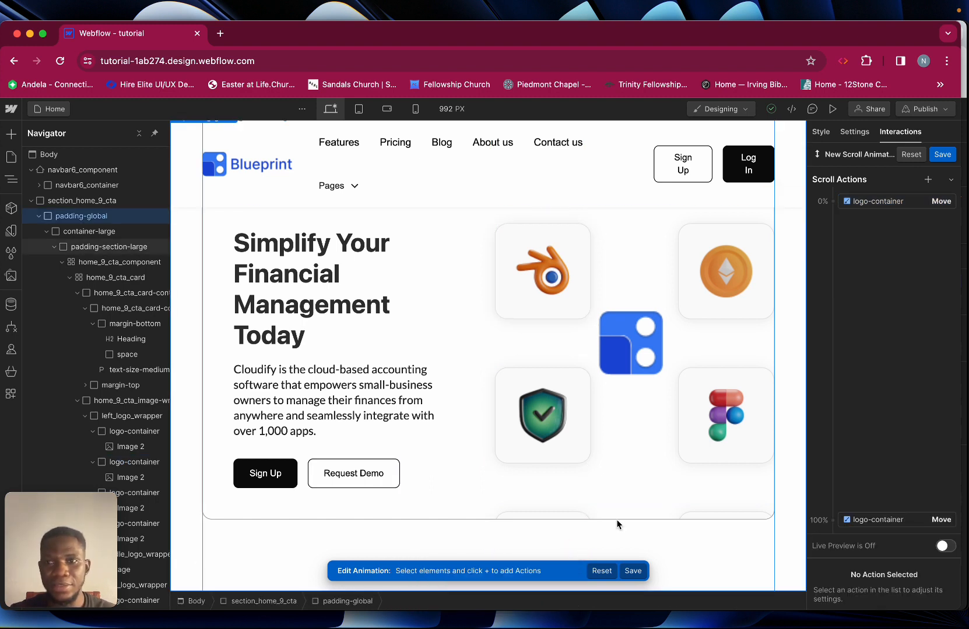
click(943, 154)
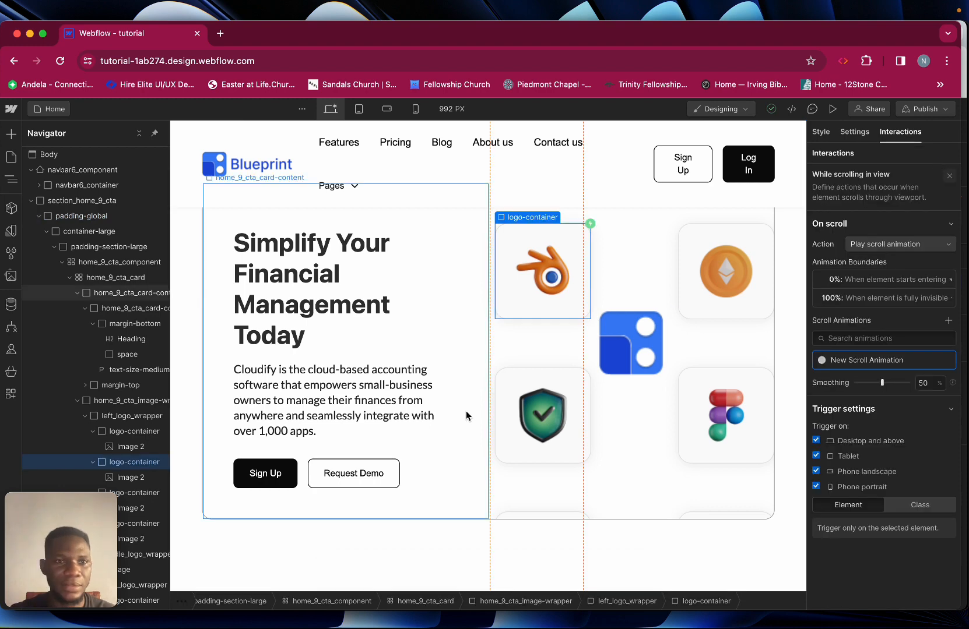
Insert the Hero Heading Center layout from the Starter library into the page Body, below section_home_9_cta
click(12, 136)
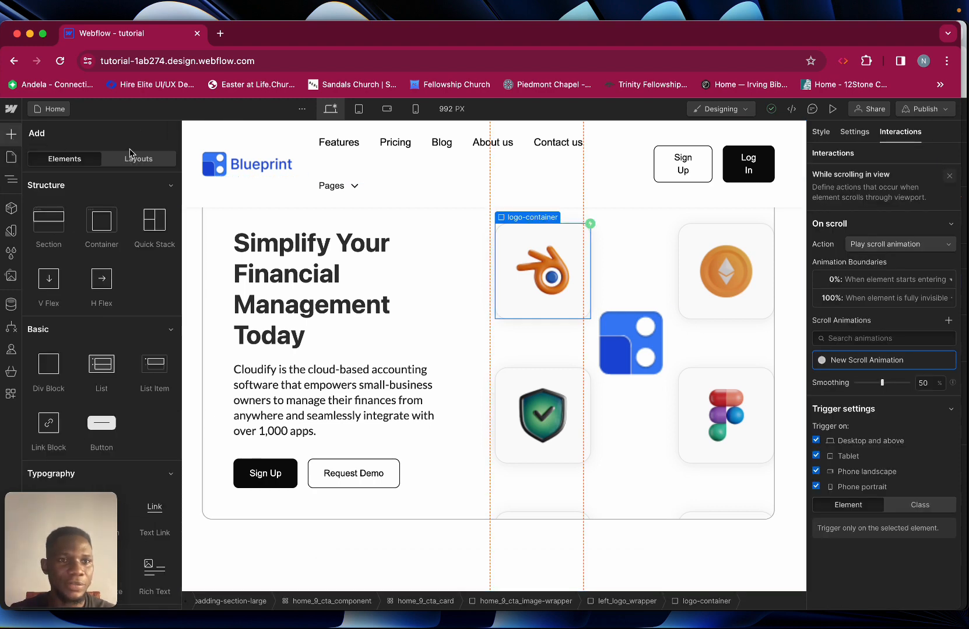
click(139, 158)
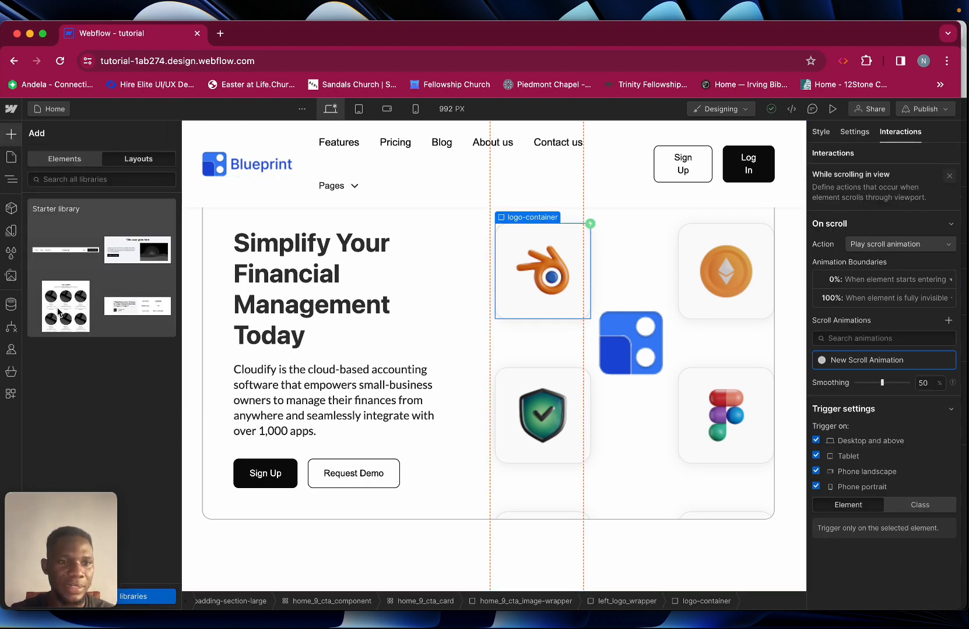
click(11, 179)
click(32, 200)
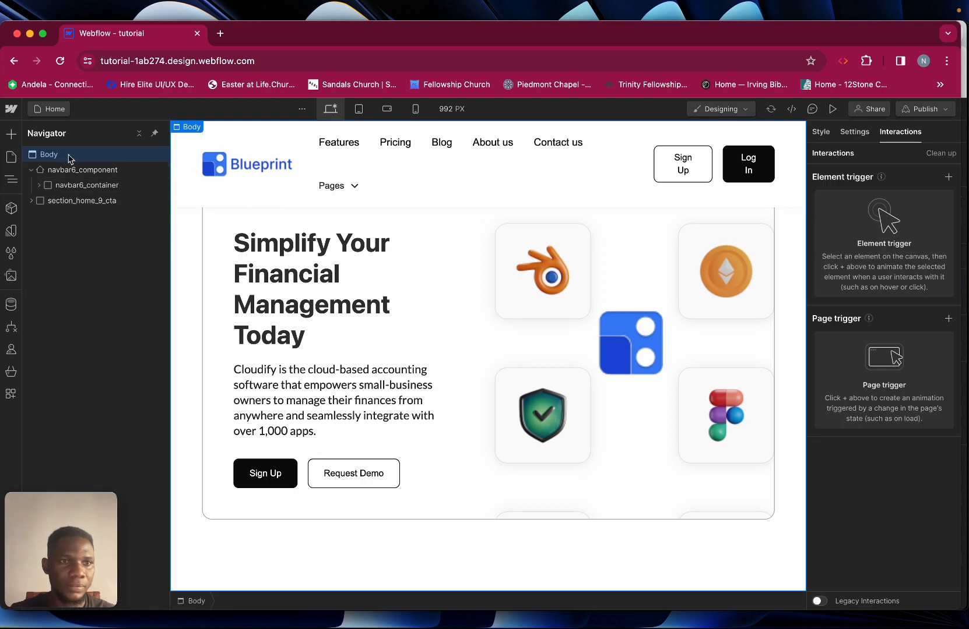
click(11, 135)
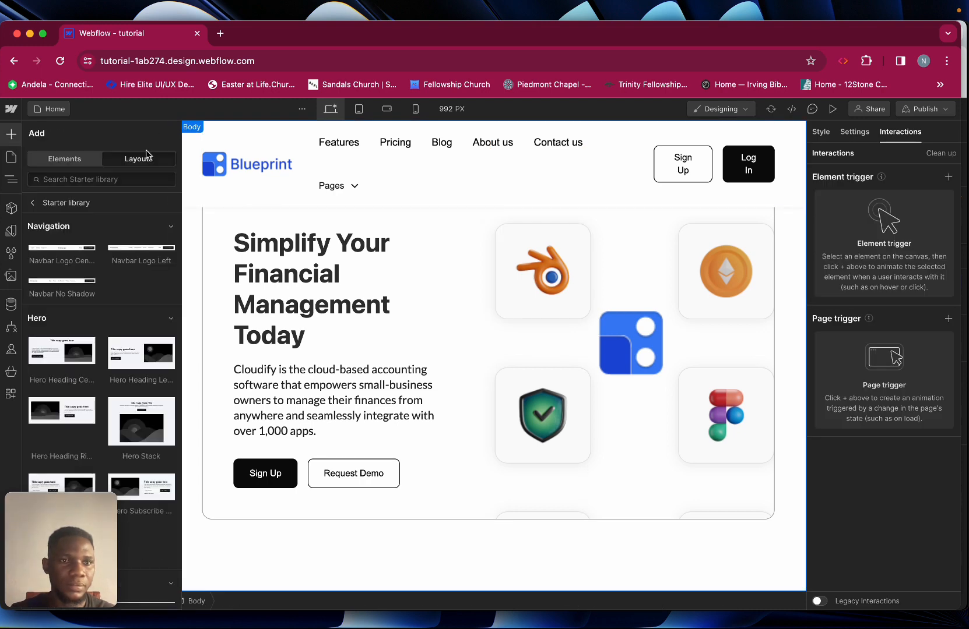
click(71, 364)
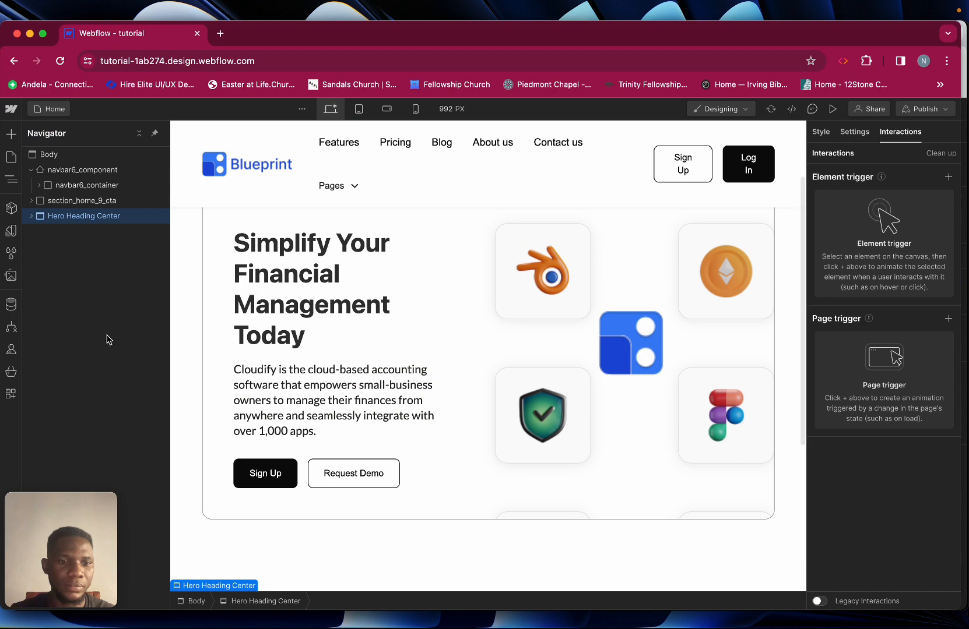
scroll(268, 495, down, 5)
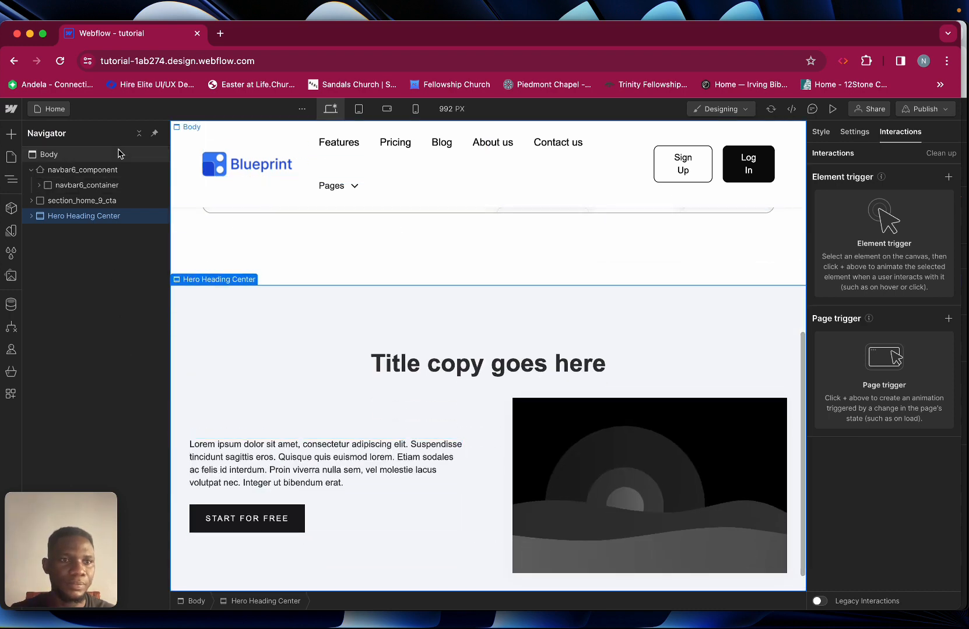
Insert the Hero Stack layout from the Starter library into the page Body, below the Hero Heading Center section
click(11, 135)
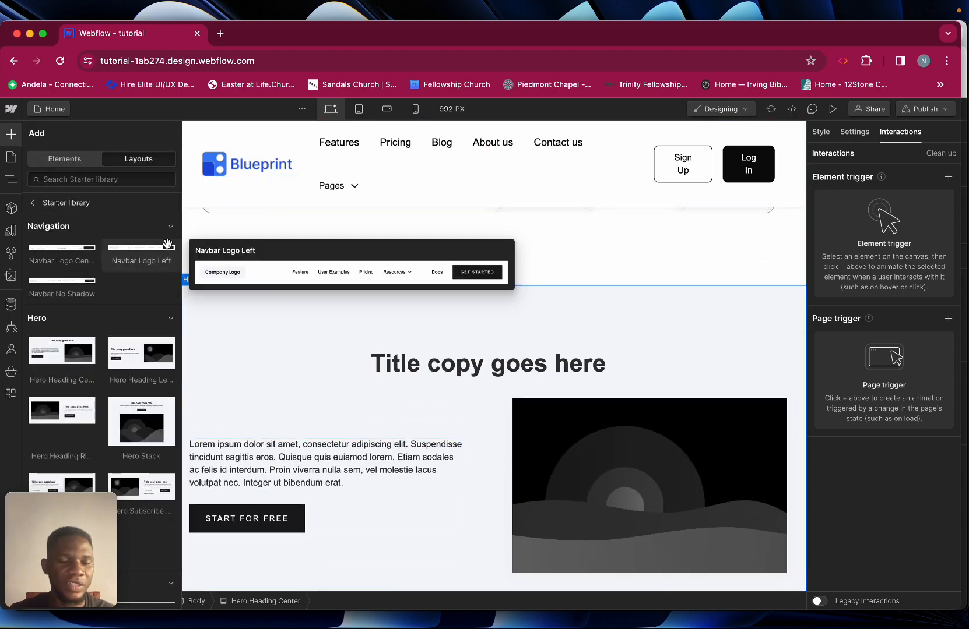
drag(140, 364, 175, 437)
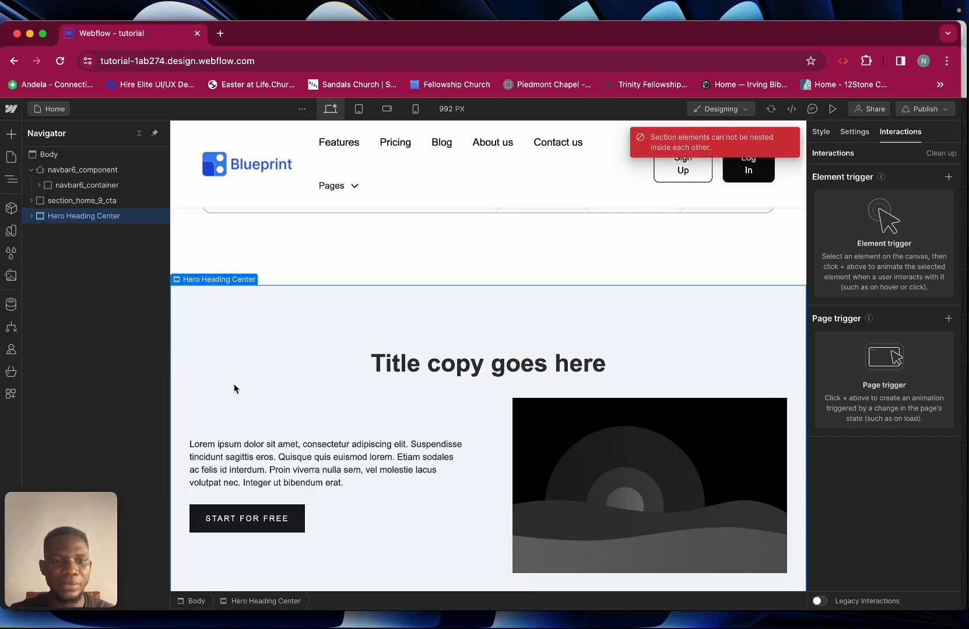
click(60, 156)
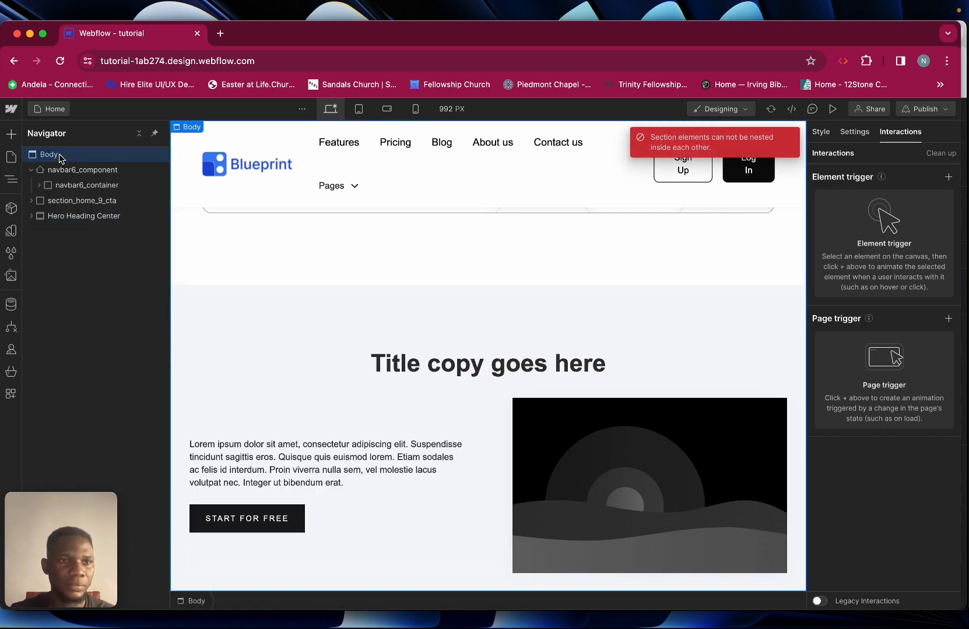
click(11, 134)
click(145, 429)
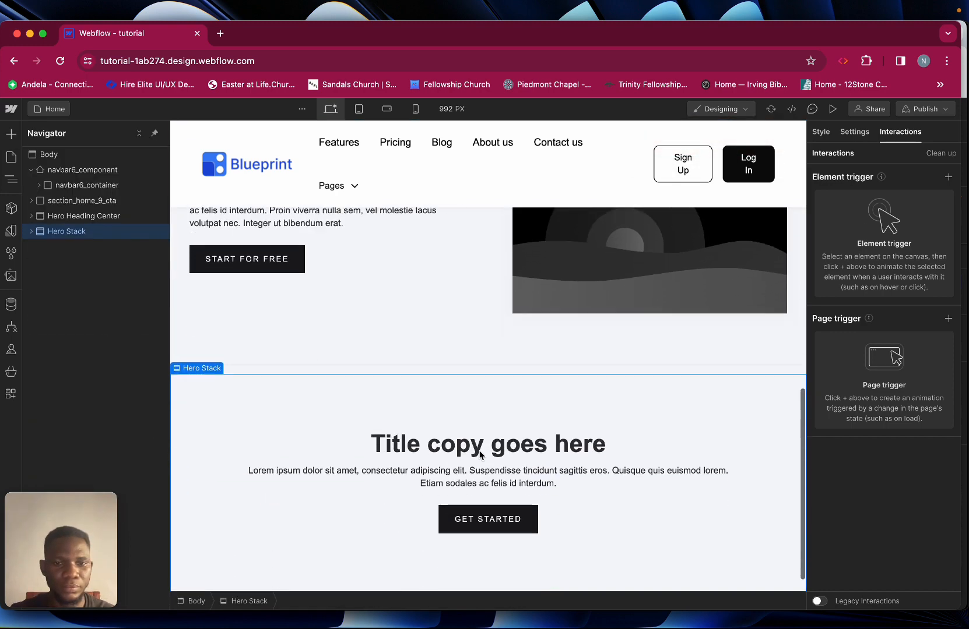
scroll(479, 450, up, 15)
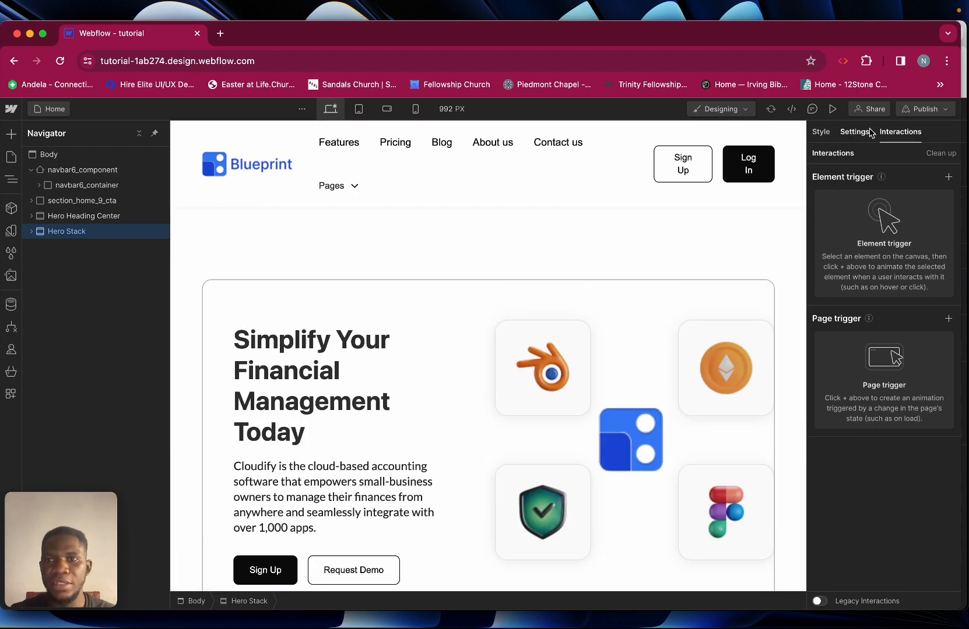
Preview the page and scroll up and down through the call-to-action card to examine the icon columns' scroll animation
click(833, 109)
scroll(551, 351, down, 5)
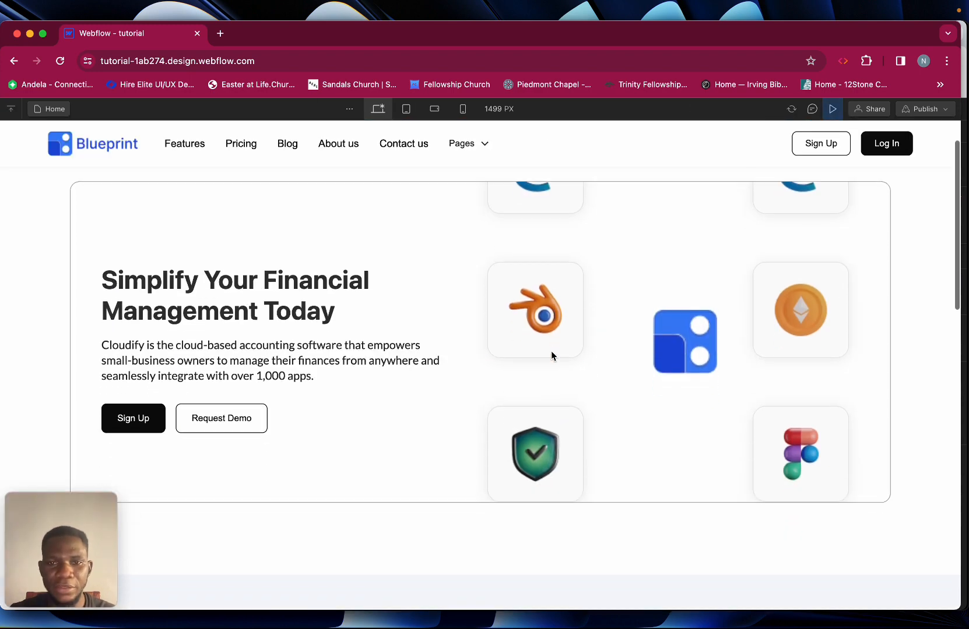
scroll(551, 351, up, 3)
scroll(551, 351, up, 2)
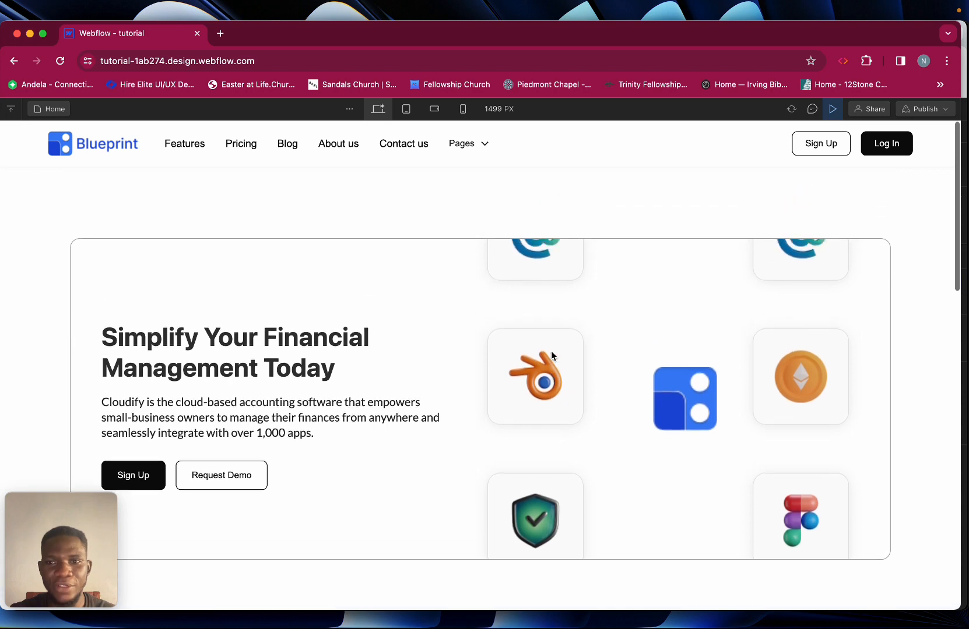
scroll(551, 350, down, 2)
scroll(551, 351, down, 2)
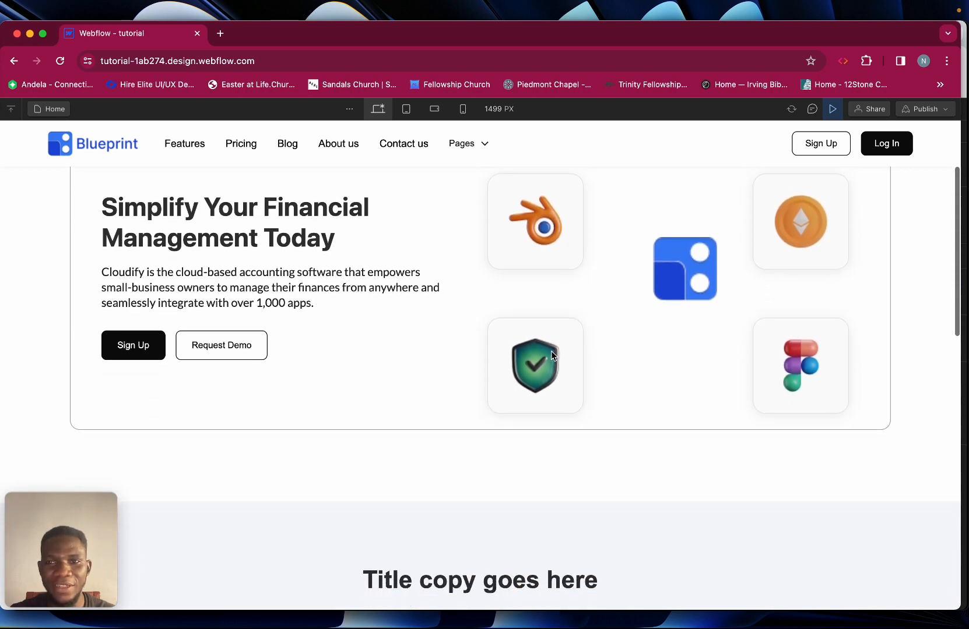
scroll(551, 350, up, 3)
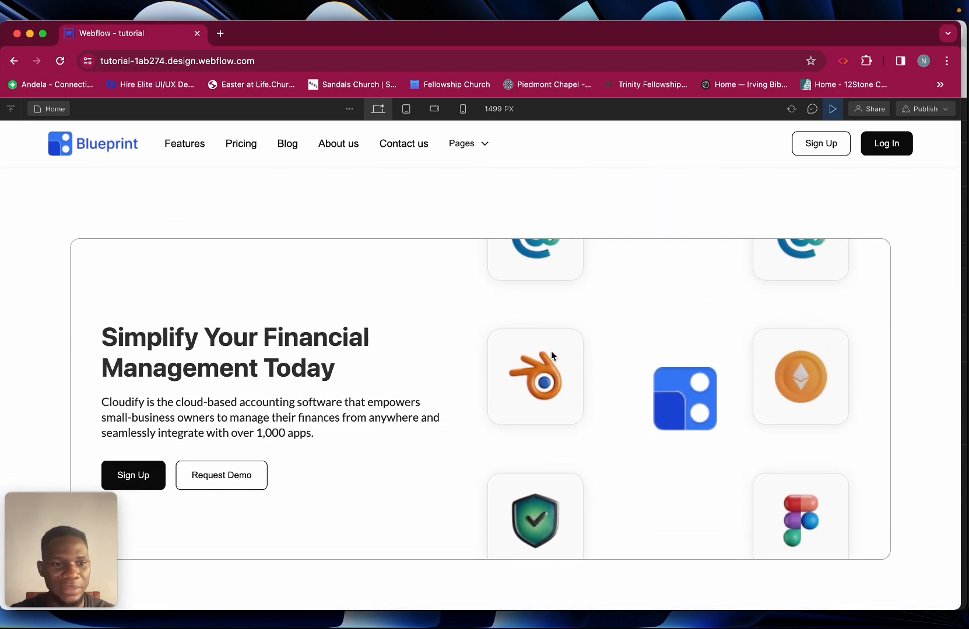
scroll(551, 352, down, 3)
scroll(551, 352, up, 1)
scroll(552, 354, up, 2)
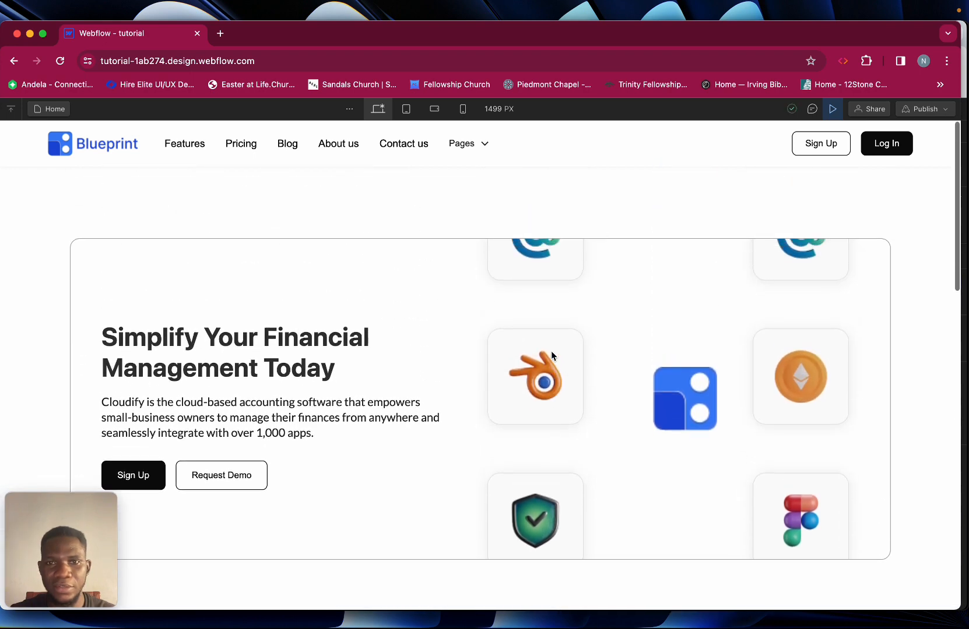
scroll(551, 354, down, 1)
scroll(551, 351, down, 2)
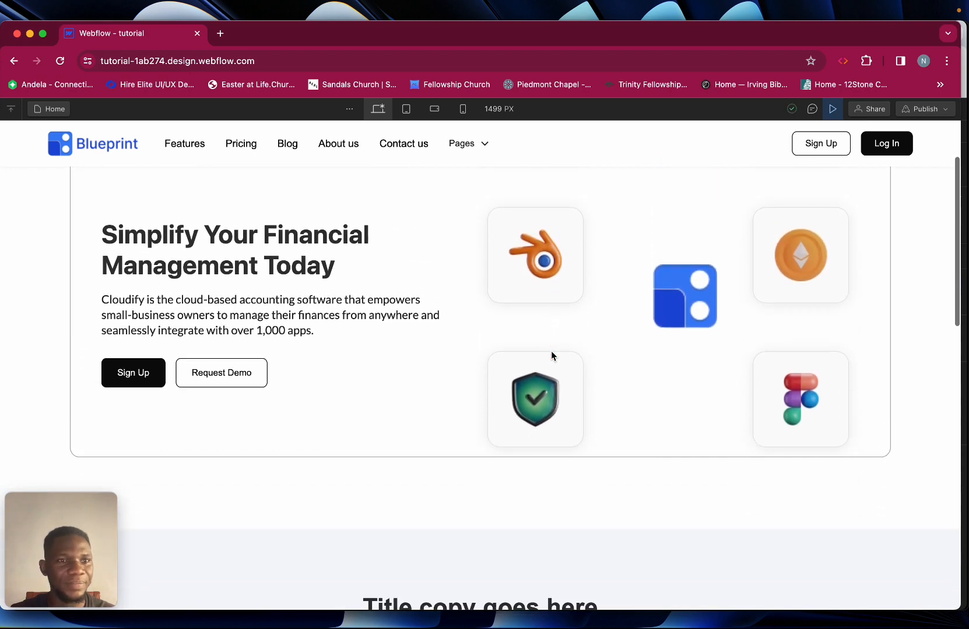
scroll(551, 351, up, 3)
scroll(550, 351, down, 1)
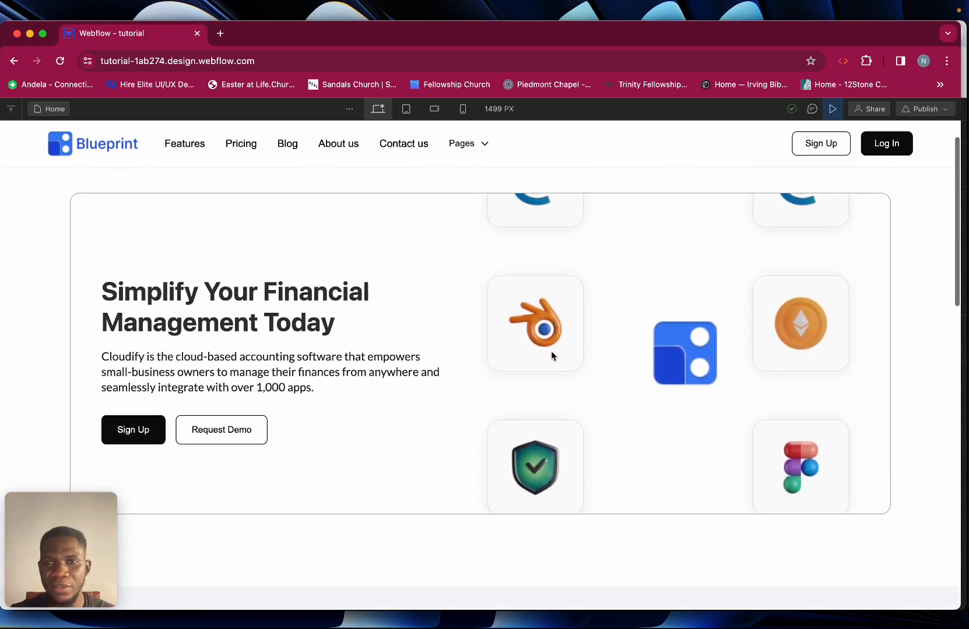
scroll(560, 338, up, 1)
click(833, 111)
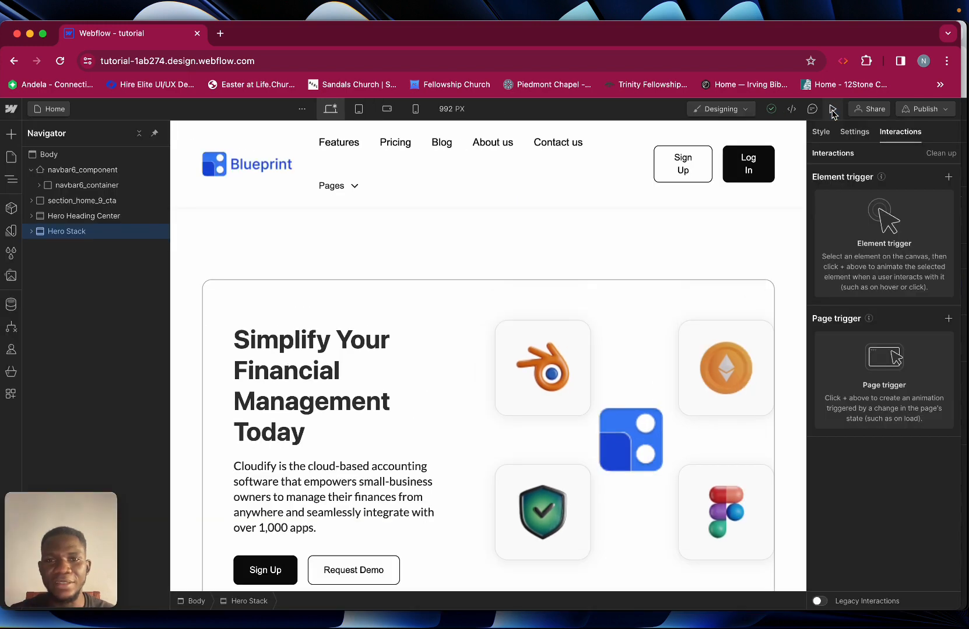